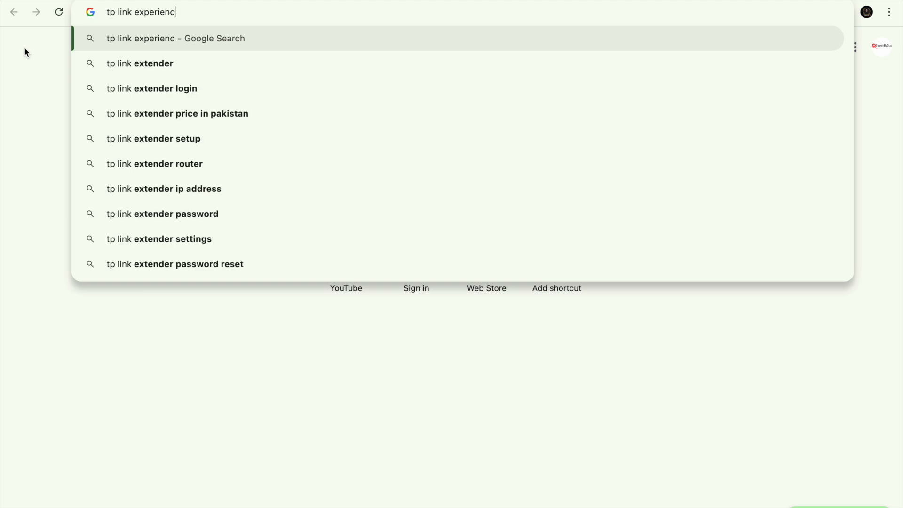
- Search Google for "tp link experience center in pakistan" and look through both the general and the web-only results
key(Return)
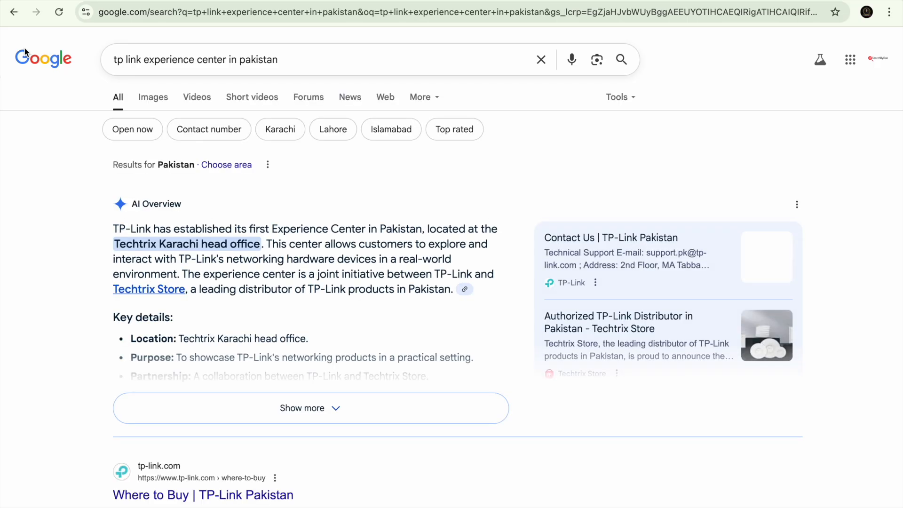
scroll(656, 144, down, 10)
scroll(656, 145, up, 10)
click(385, 97)
scroll(309, 230, down, 4)
scroll(308, 230, up, 4)
click(114, 96)
- Search for "tp-link distributor in pakistan" from the suggested queries and look through the results
click(115, 60)
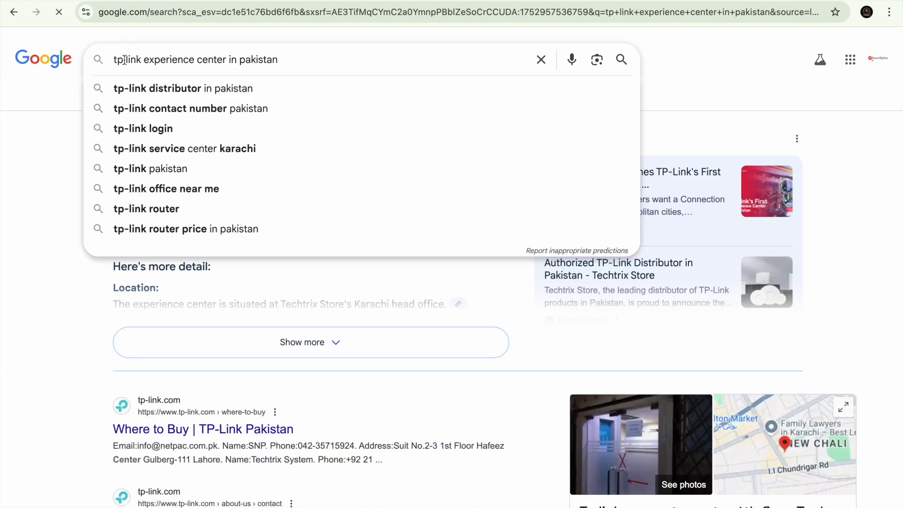
click(115, 83)
scroll(162, 167, down, 3)
scroll(162, 167, down, 8)
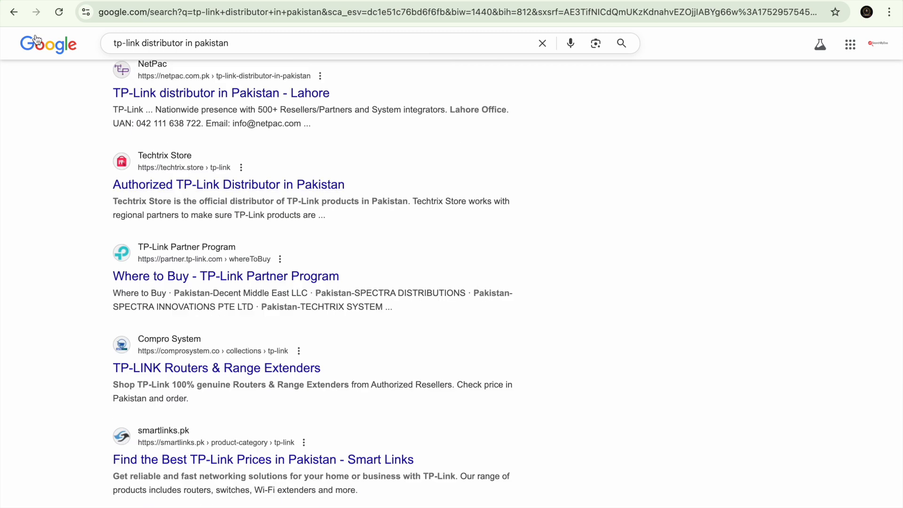
- Search for "wifi 7 router in pakistan" and look through the results
triple_click(142, 44)
text(b)
key(BackSpace)
text(wifi )
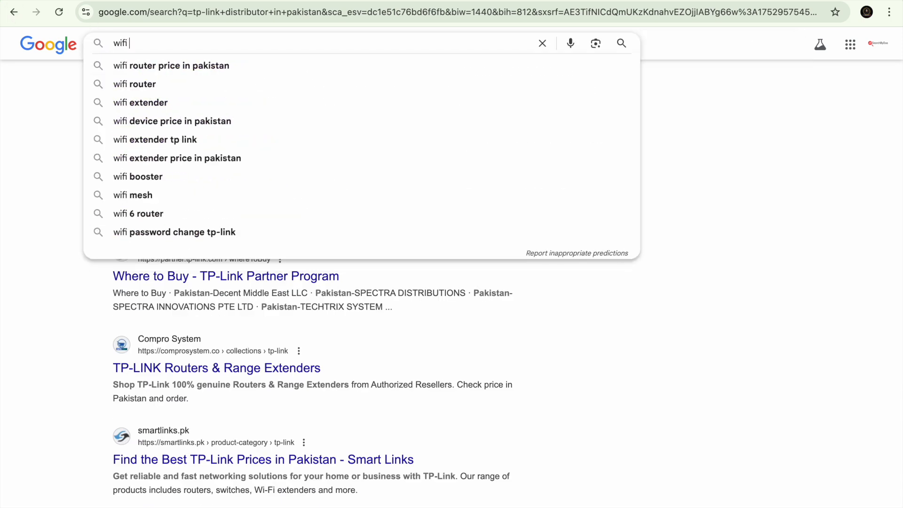
text(7)
click(188, 83)
click(178, 59)
text(in)
key(Return)
scroll(195, 90, down, 10)
- Narrow the search to "tp link wifi 7 router in pakistan" and look through the results
click(113, 43)
text(tp lin)
click(165, 66)
scroll(203, 61, down, 10)
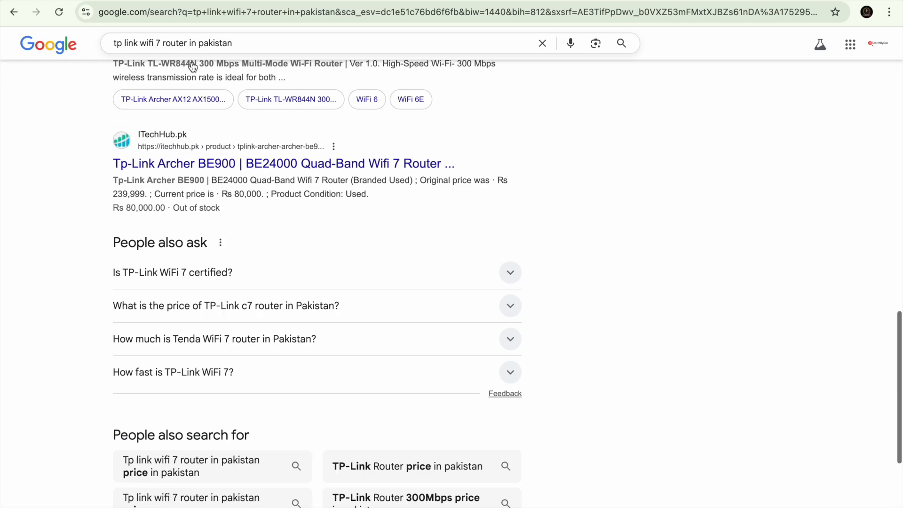
- Add "price" to the TP-Link WiFi 7 router search and look through the results
click(190, 43)
text(price)
key(Return)
scroll(244, 292, down, 10)
scroll(260, 421, down, 5)
scroll(262, 425, down, 5)
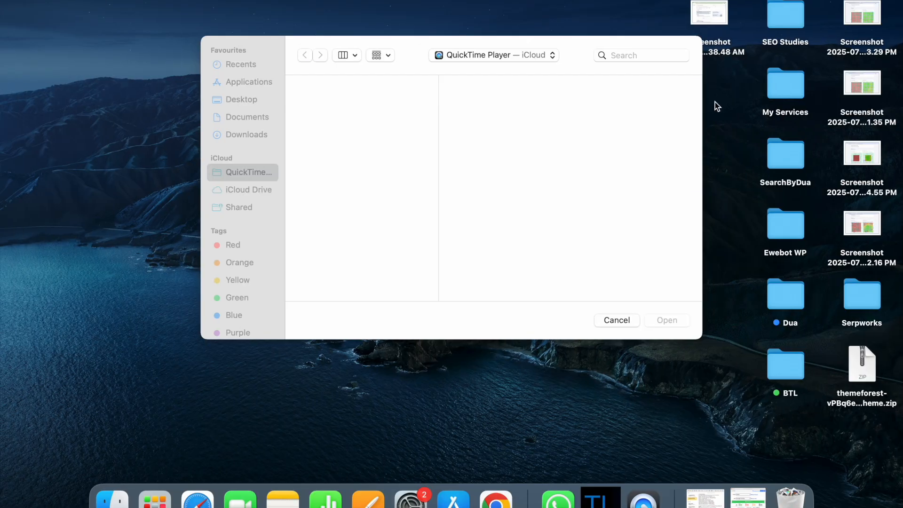
- Move the 1.38.48 AM desktop screenshot into the Techtrix Rankings - Portfolio folder and show that folder's window full screen
drag(703, 28, 649, 158)
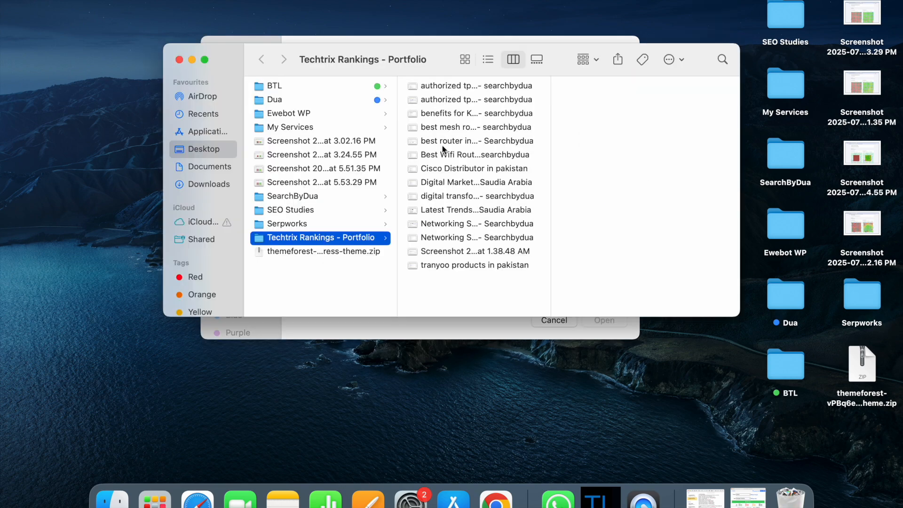
click(470, 253)
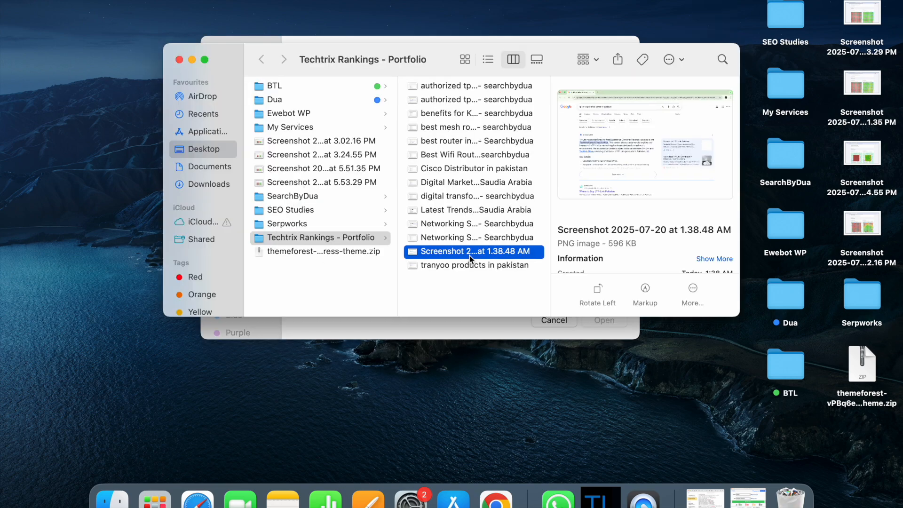
right_click(517, 254)
click(205, 59)
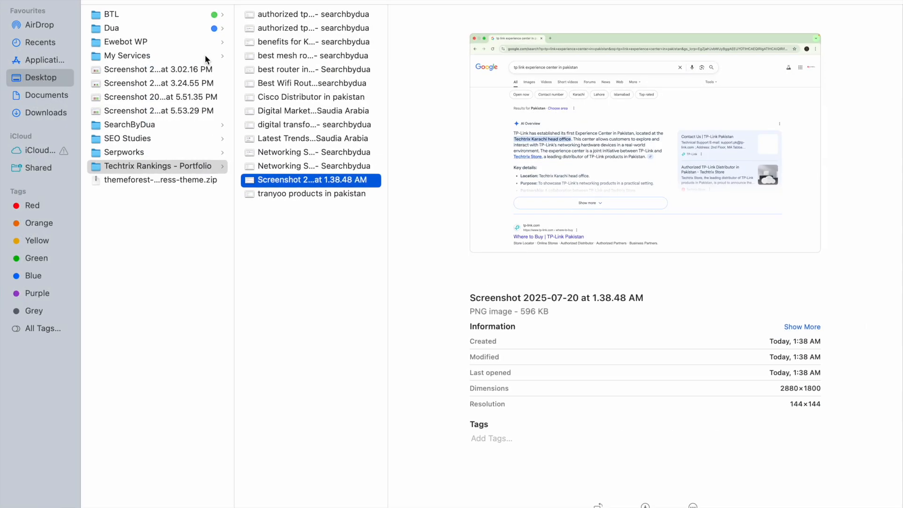
- Rename the 1.38.48 AM screenshot as "Tp-link experience center in pakistan - searchbydua"
right_click(363, 183)
click(385, 248)
text(Tp-link experience center in pakista)
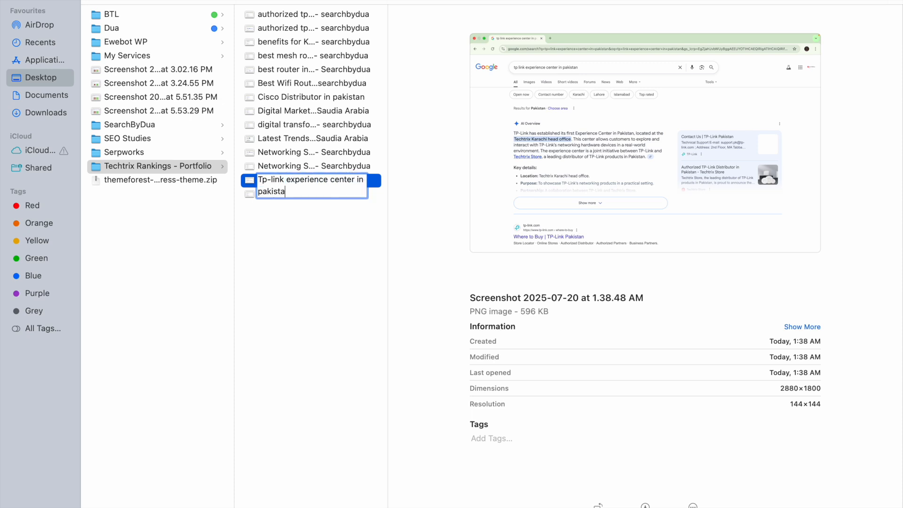
text(n - searchbydua)
key(Return)
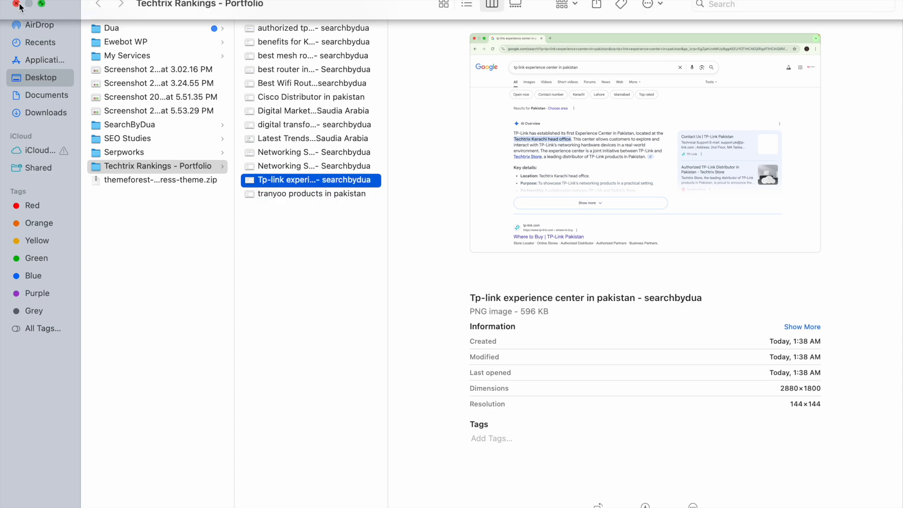
- Widen the file name column to show the full names and capture a screenshot of the Techtrix Rankings - Portfolio listing
drag(338, 6, 591, 52)
click(588, 50)
drag(417, 323, 267, 10)
click(418, 323)
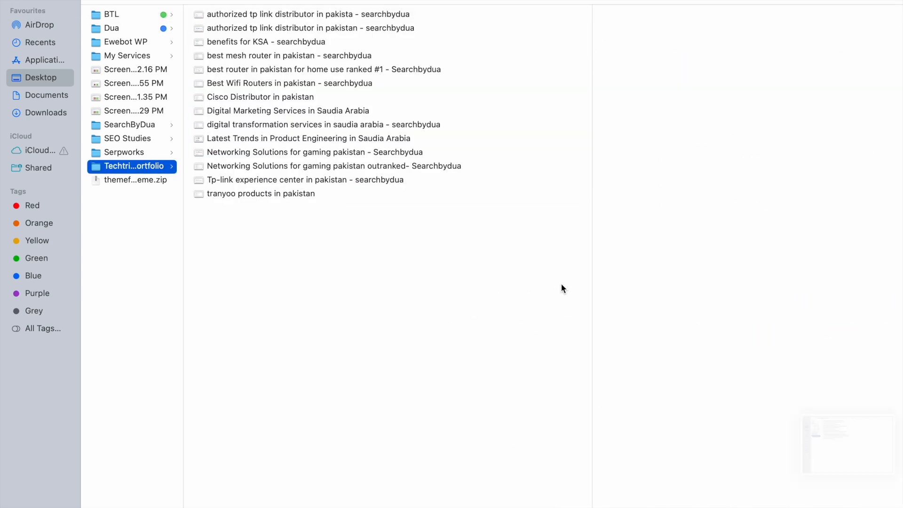
key(super+shift+3)
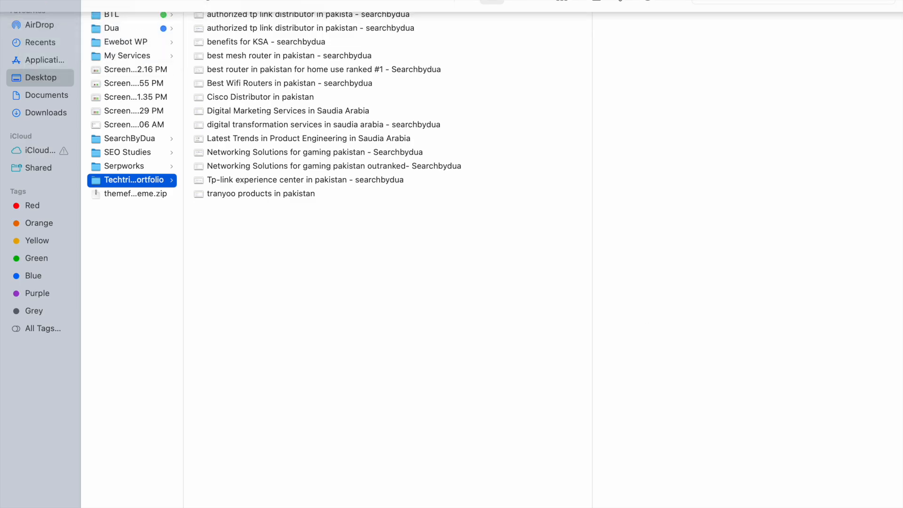
- Switch to a full-screen Chrome window and search the web for an image to text converter
click(494, 499)
click(321, 220)
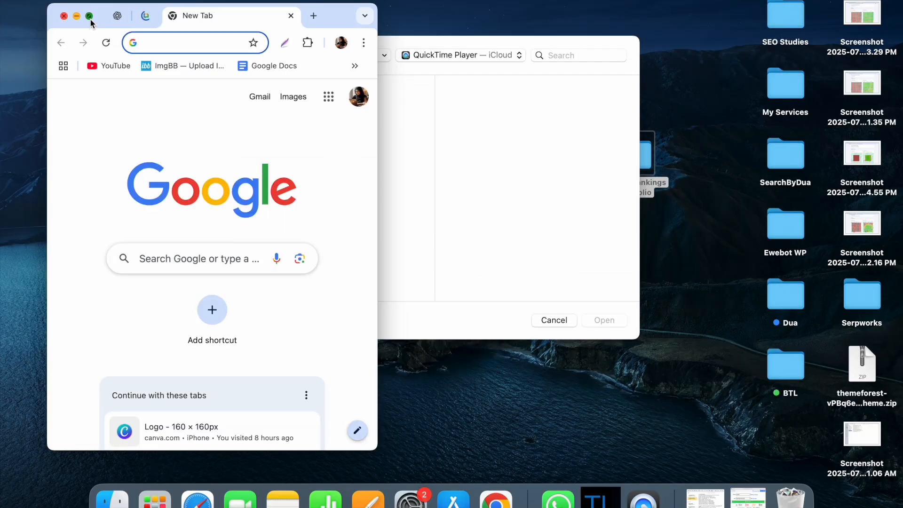
click(89, 16)
click(165, 16)
text(fetc)
key(BackSpace)
key(BackSpace)
key(BackSpace)
key(BackSpace)
text(image to test)
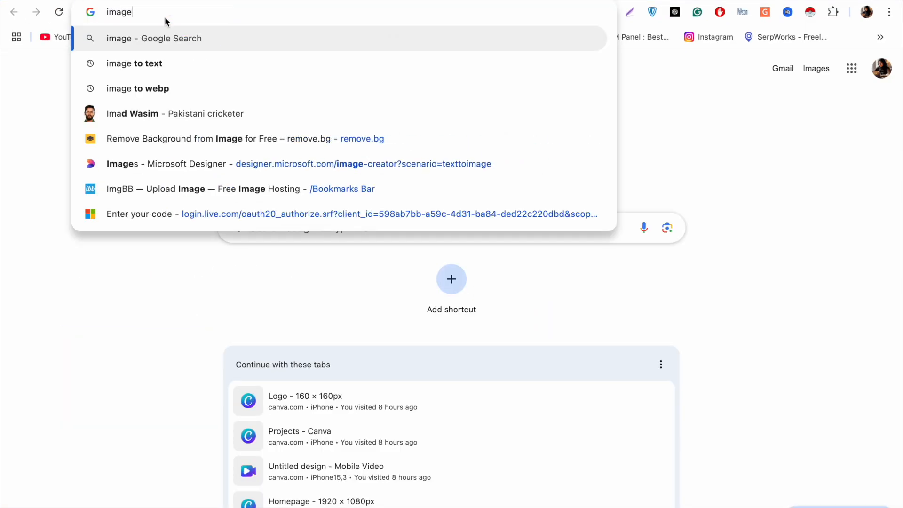
key(Return)
- Open imagetotext.info, upload the screenshot of the folder listing and convert it to text
click(181, 237)
click(456, 290)
double_click(399, 225)
click(777, 423)
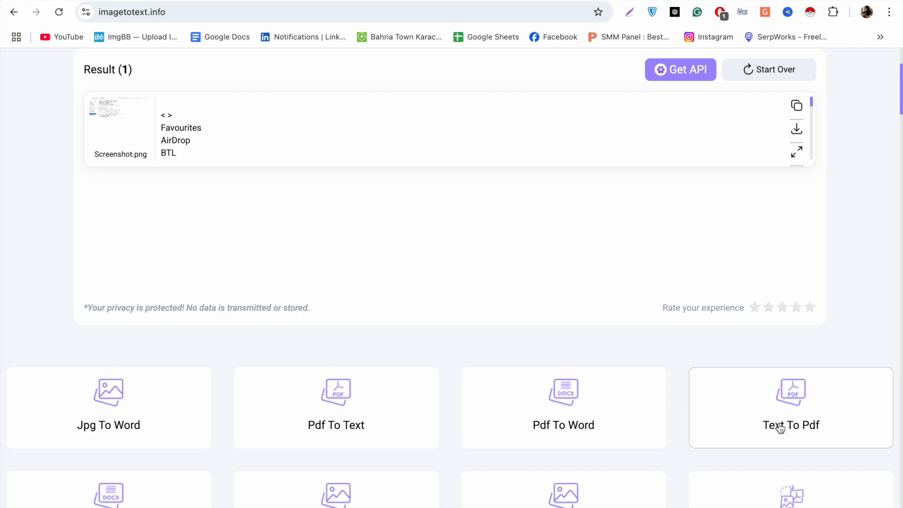
- Open searchbydua.com in a new tab and go to the Portfolio list in its WordPress dashboard
key(ctrl+t)
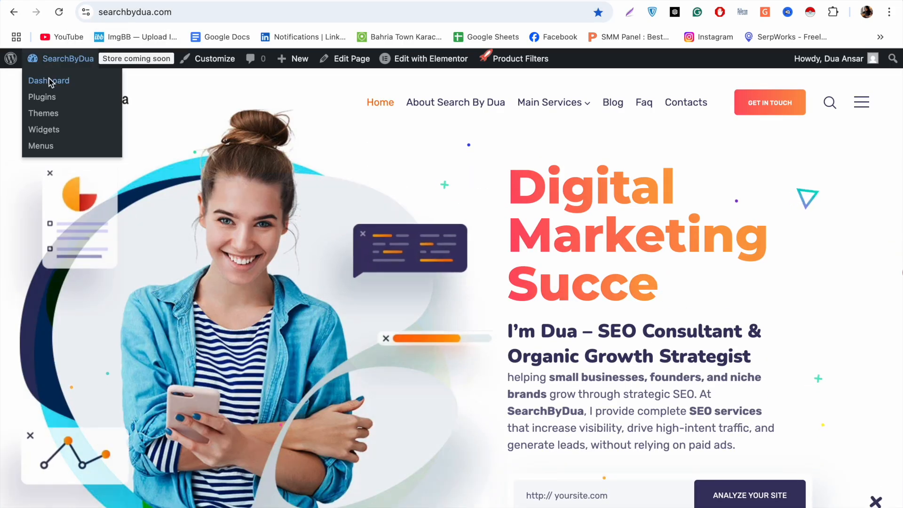
click(28, 78)
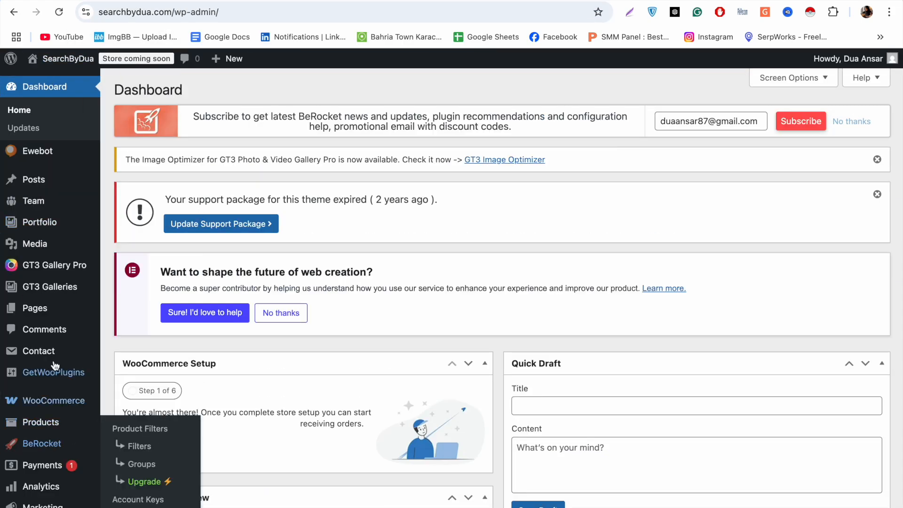
click(132, 221)
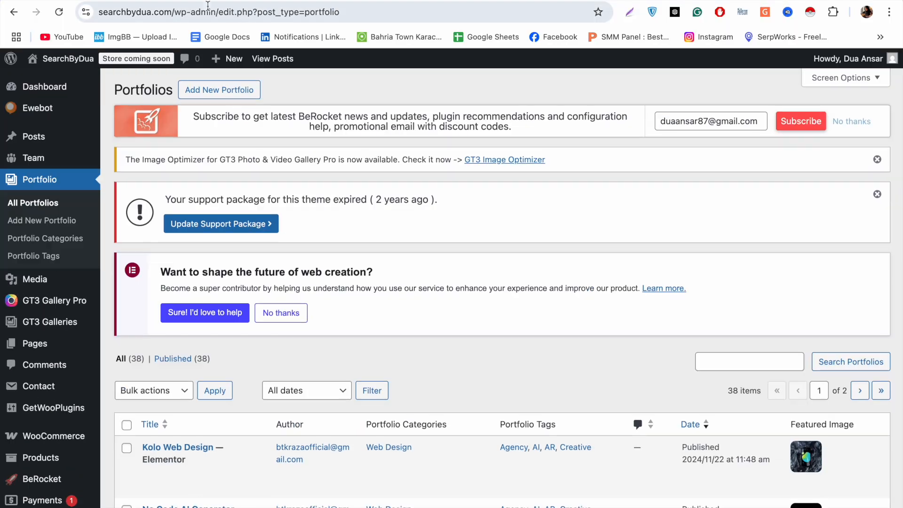
- Open ChatGPT and begin a prompt with "Create portfolio content for my website searchbydua.com,", accepting the capitalisation fix
click(214, 1)
click(213, 1)
text(create)
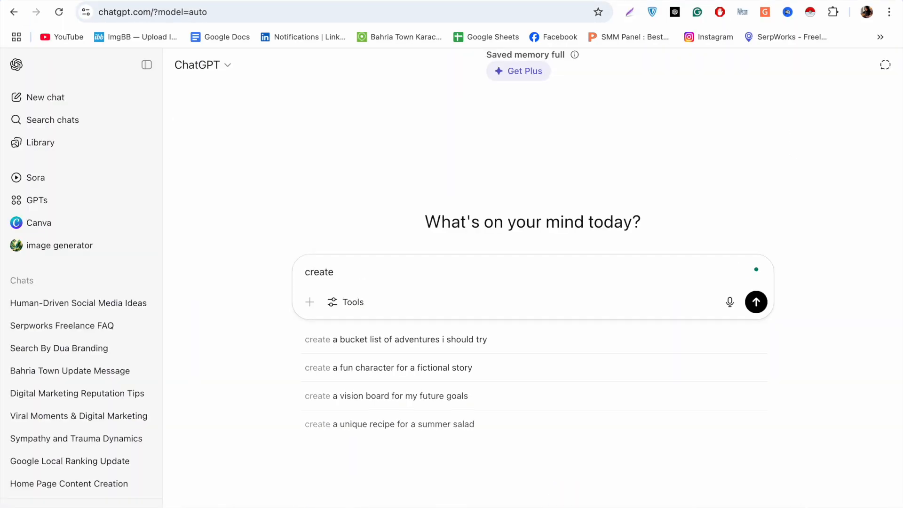
key(ctrl+a)
key(BackSpace)
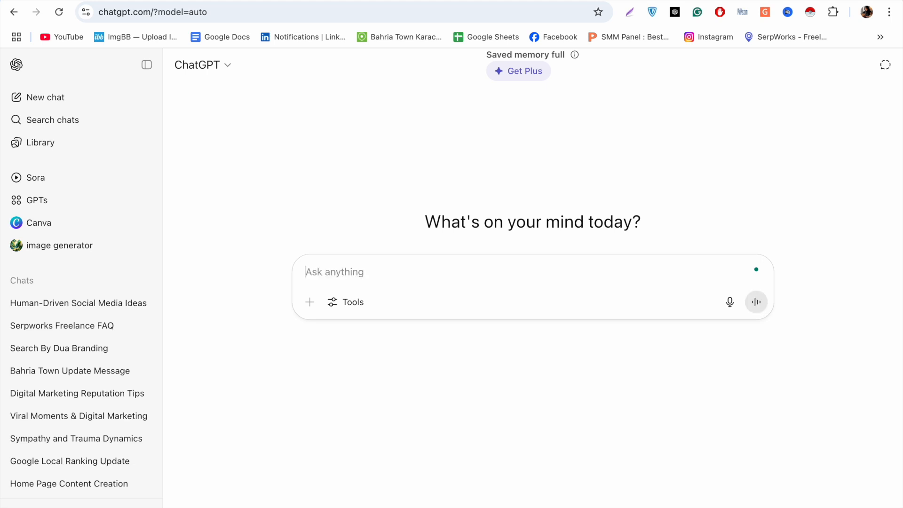
text(create portfolio content fo)
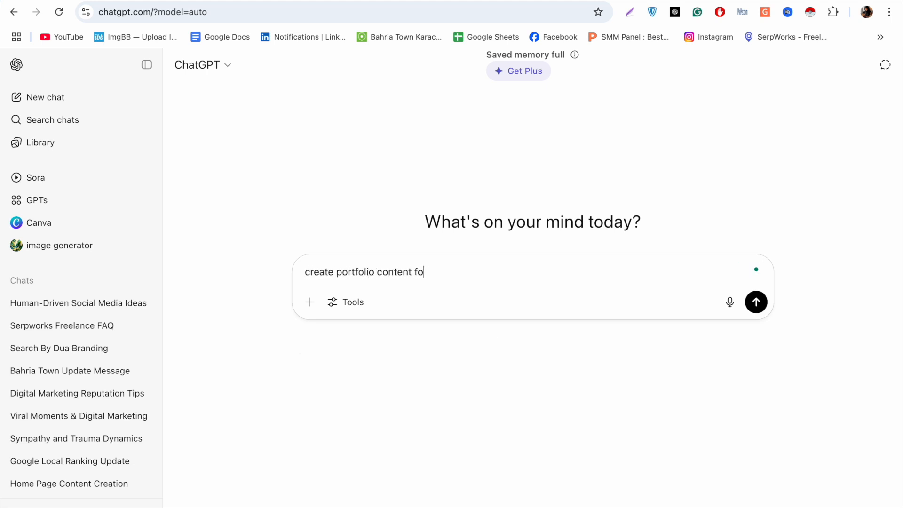
text(r my website searchbydua.com,)
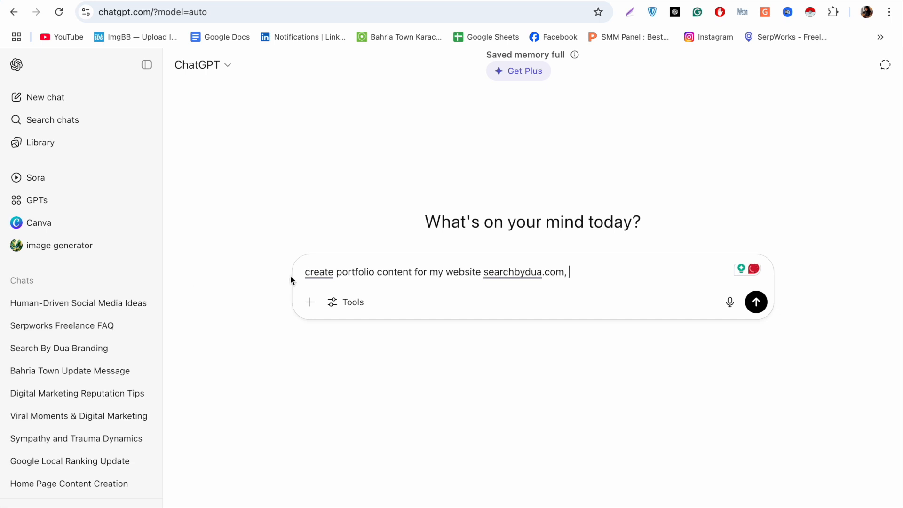
click(319, 311)
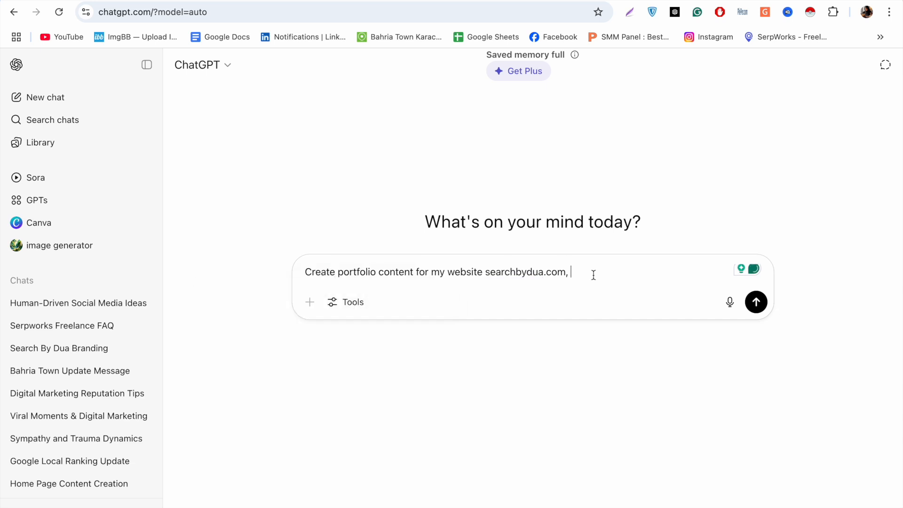
- Add to the prompt the client name techtrix system, sub domains techtrix store and techtrix system KSA, and the SEO manager role creating strategies
text(the)
key(BackSpace)
key(BackSpace)
key(BackSpace)
text(my)
key(BackSpace)
key(BackSpace)
key(BackSpace)
key(BackSpace)
key(BackSpace)
key(BackSpace)
key(BackSpace)
key(BackSpace)
key(BackSpace)
key(BackSpace)
key(BackSpace)
key(BackSpace)
key(BackSpace)
key(BackSpace)
key(BackSpace)
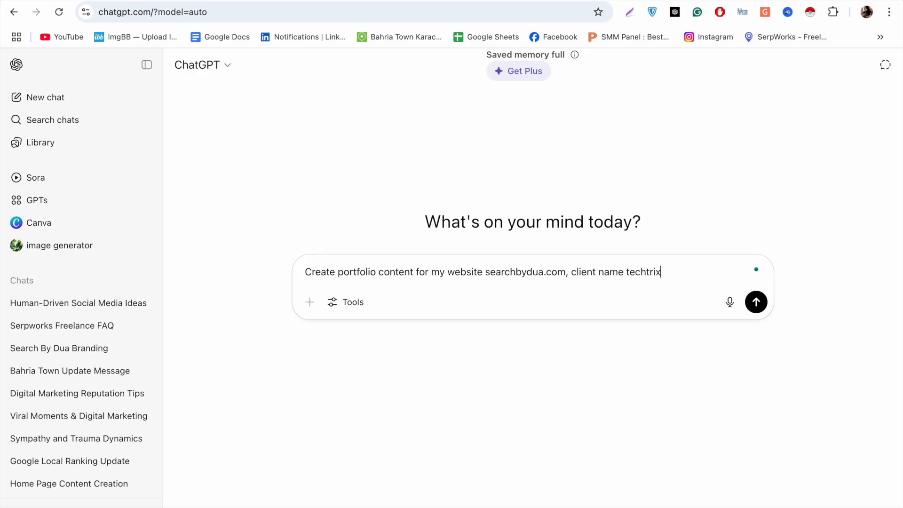
text(s are techt)
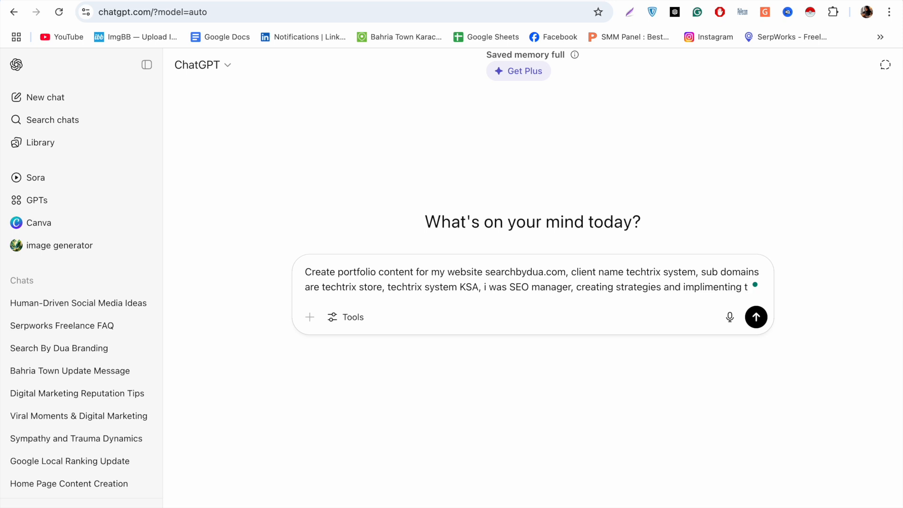
- Continue the prompt with "oversee the implimenting process, these are the keywords my content ranked on" and paste the extracted text
click(680, 287)
text(oversee the)
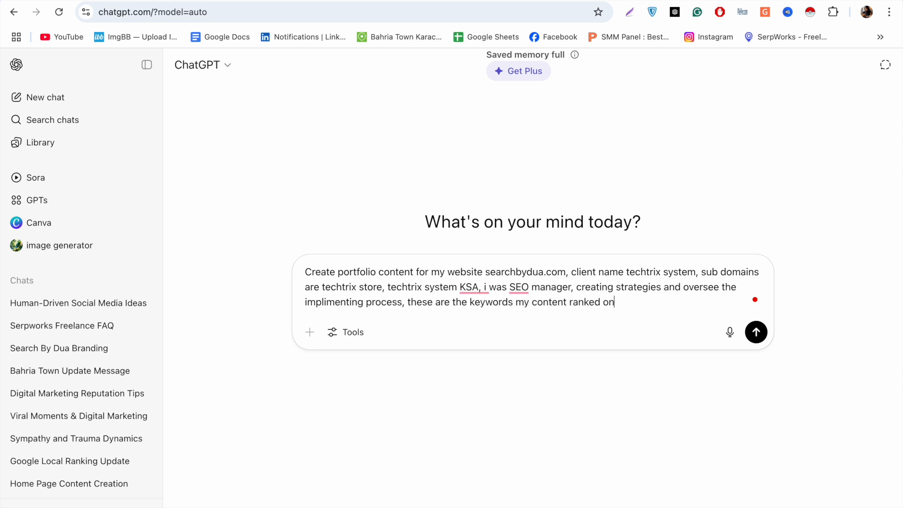
key(super+v)
- Delete the stray text down to "Favourites" that precedes the first keyword in the pasted list
drag(381, 369, 306, 263)
key(BackSpace)
key(BackSpace)
key(BackSpace)
key(BackSpace)
key(BackSpace)
key(BackSpace)
key(BackSpace)
key(BackSpace)
key(BackSpace)
key(BackSpace)
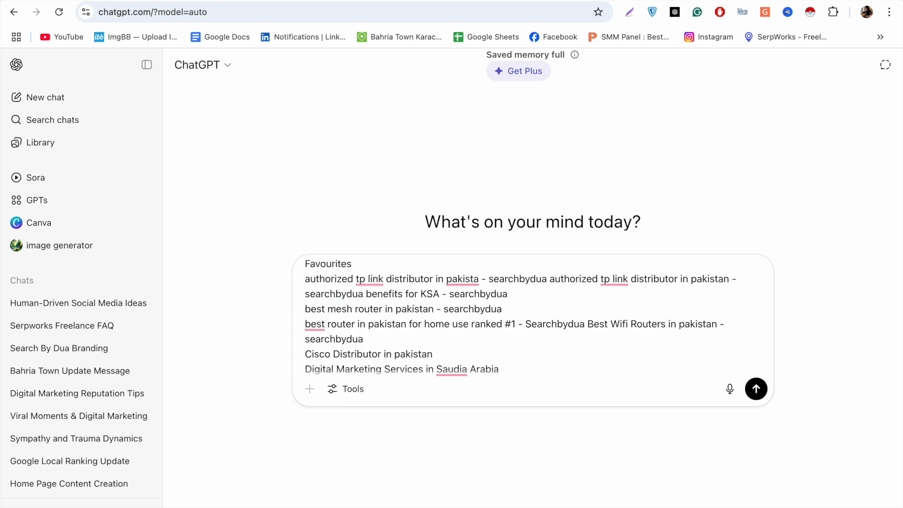
key(BackSpace)
- Remove the "- searchbydua" suffix from the first authorized tp link distributor, benefits for KSA and best mesh router keywords
drag(481, 278, 546, 280)
key(BackSpace)
drag(447, 294, 380, 294)
key(BackSpace)
drag(502, 309, 435, 309)
key(BackSpace)
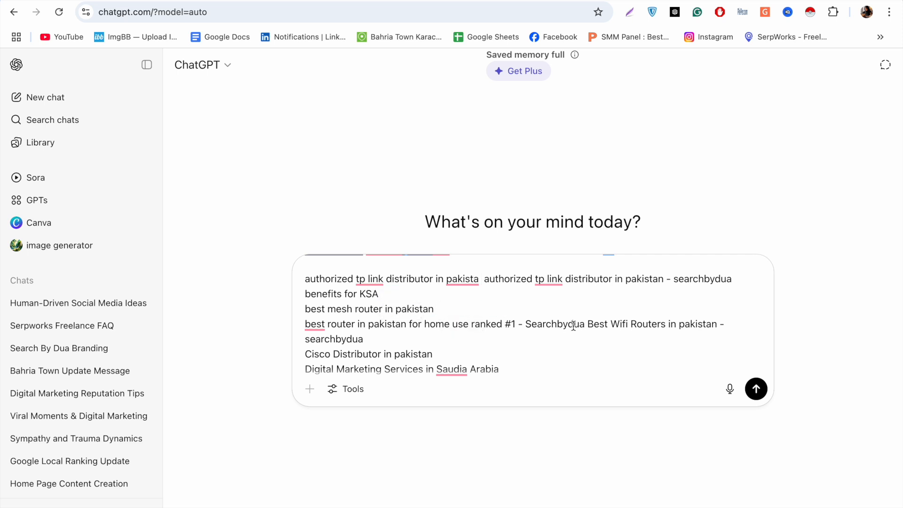
- Remove the "searchbydua" suffixes from the home router, Best Wifi Routers and second tp link distributor keywords, and complete "pakista" as "pakistan"
drag(519, 324, 587, 324)
key(BackSpace)
drag(658, 324, 719, 324)
key(BackSpace)
drag(734, 279, 656, 279)
key(BackSpace)
click(476, 280)
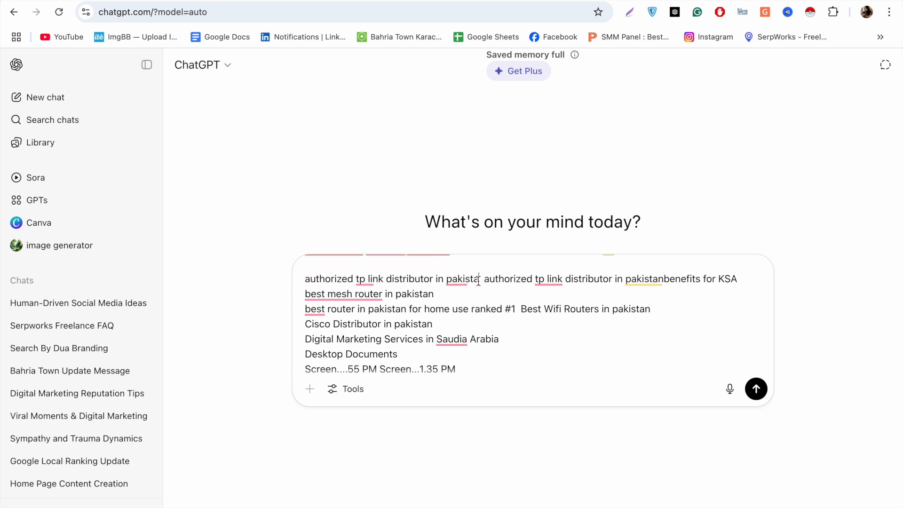
- Delete the stray text starting at "Desktop Documents" between the Digital Marketing Services and digital transformation services keywords
scroll(469, 312, down, 3)
drag(456, 309, 286, 275)
key(BackSpace)
key(BackSpace)
key(BackSpace)
key(BackSpace)
key(BackSpace)
key(BackSpace)
key(BackSpace)
key(BackSpace)
key(BackSpace)
key(BackSpace)
key(BackSpace)
key(BackSpace)
key(BackSpace)
key(BackSpace)
key(BackSpace)
key(BackSpace)
key(BackSpace)
key(BackSpace)
key(BackSpace)
key(BackSpace)
key(BackSpace)
key(BackSpace)
key(BackSpace)
key(BackSpace)
key(BackSpace)
scroll(379, 284, up, 3)
scroll(371, 301, down, 1)
click(359, 334)
double_click(359, 334)
key(BackSpace)
key(BackSpace)
key(BackSpace)
key(BackSpace)
key(BackSpace)
key(BackSpace)
key(BackSpace)
key(BackSpace)
key(BackSpace)
key(BackSpace)
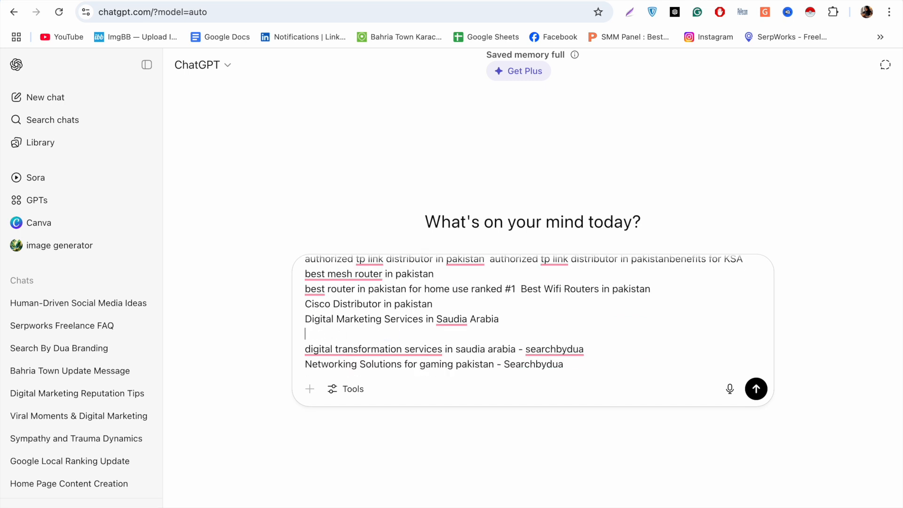
- Strip the "searchbydua" suffixes and leftover stray characters from the digital transformation services and Networking Solutions for gaming keywords
scroll(572, 311, down, 1)
drag(583, 321, 515, 322)
key(BackSpace)
drag(570, 338, 495, 340)
key(BackSpace)
scroll(403, 340, down, 2)
scroll(403, 340, up, 1)
drag(318, 309, 304, 294)
key(BackSpace)
key(BackSpace)
drag(542, 294, 609, 295)
key(BackSpace)
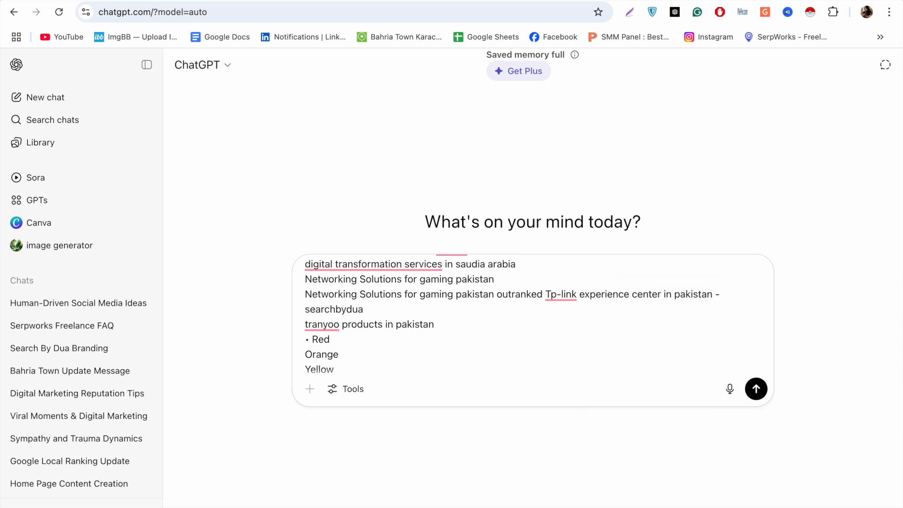
- Put the Tp-link experience center in pakistan keyword on its own line and remove its "- searchbydua" suffix
key(Return)
drag(544, 310, 472, 310)
key(BackSpace)
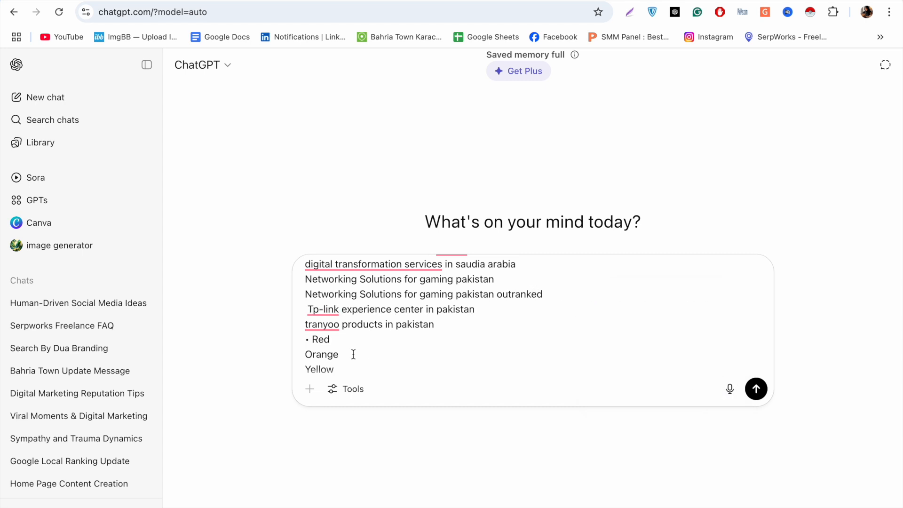
- Delete the colour labels from "Red" onward that follow the tranyoo products keyword
drag(308, 340, 324, 391)
key(BackSpace)
scroll(430, 323, up, 2)
scroll(431, 322, down, 1)
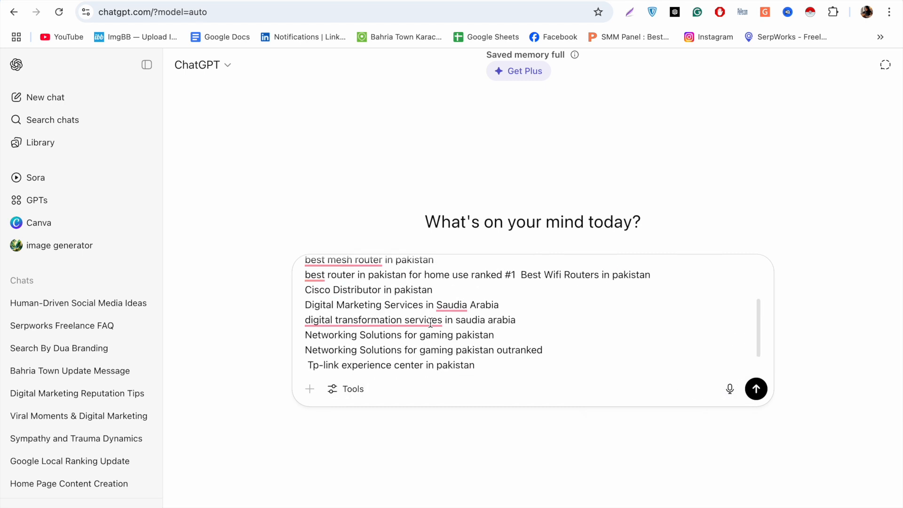
- Enclose "ranked #1" in parentheses in the best router in pakistan for home use keyword line
text())
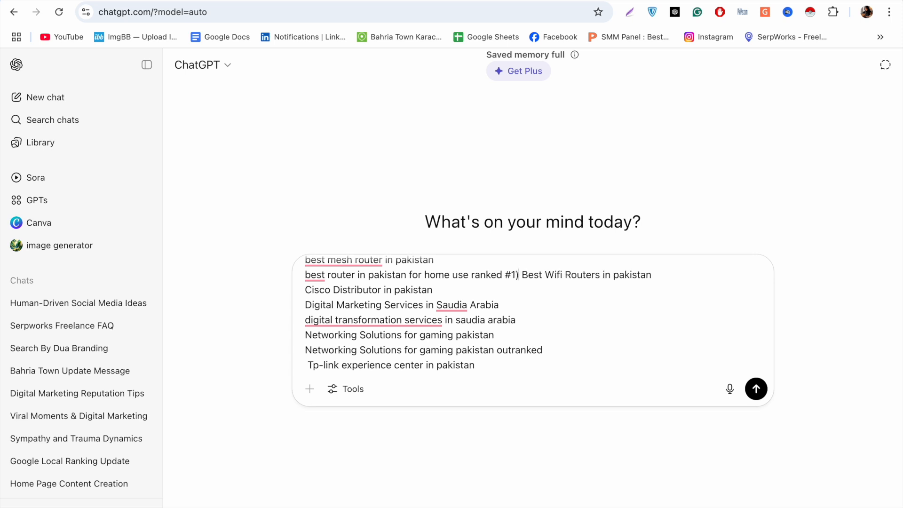
click(471, 274)
text(()
scroll(486, 321, down, 2)
scroll(506, 308, up, 2)
- Change the note on the second Networking Solutions for gaming pakistan keyword to "(outranked major competitor)"
click(522, 316)
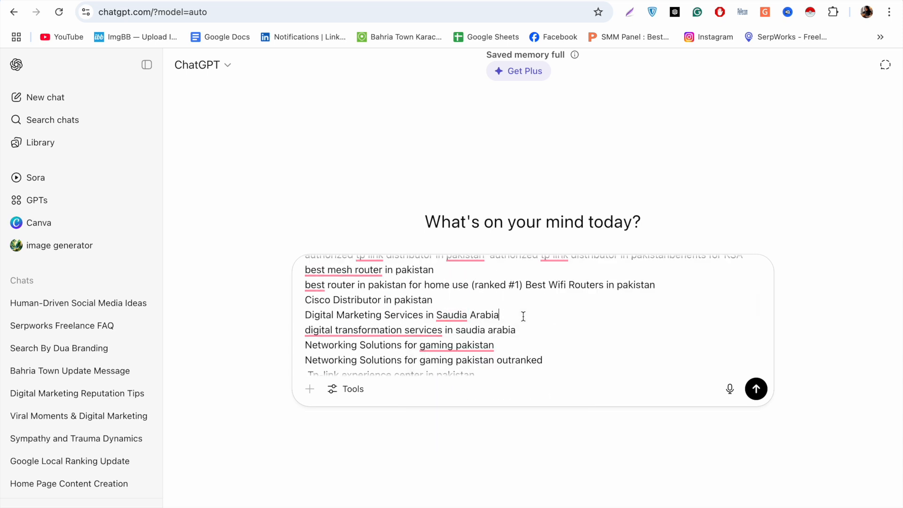
scroll(504, 342, down, 1)
text(()
click(572, 340)
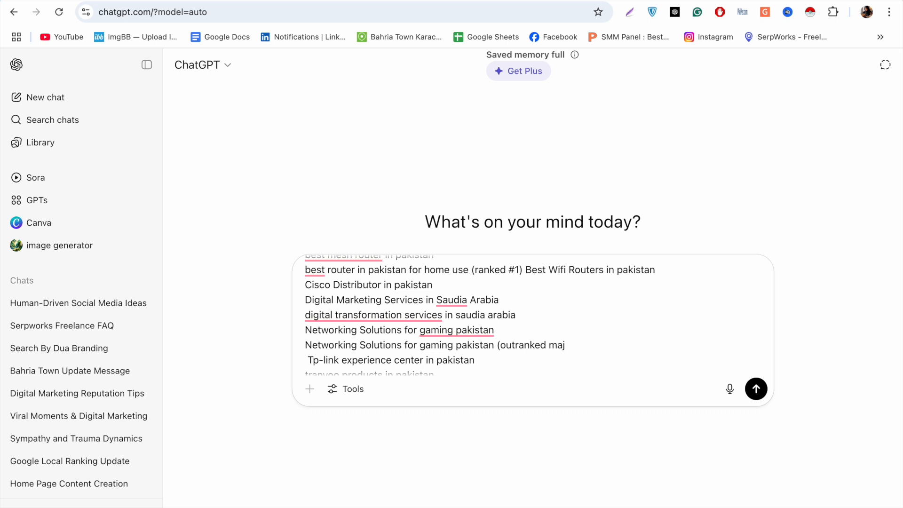
scroll(466, 346, down, 1)
- Add "(outranked ecommerce giant in pakistan)" after the tranyoo products in pakistan keyword
click(466, 346)
text(()
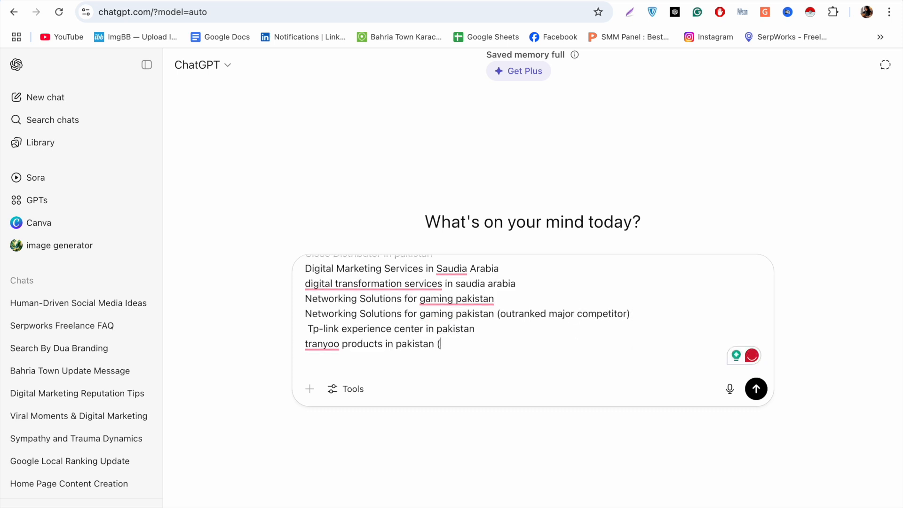
text(our\t)
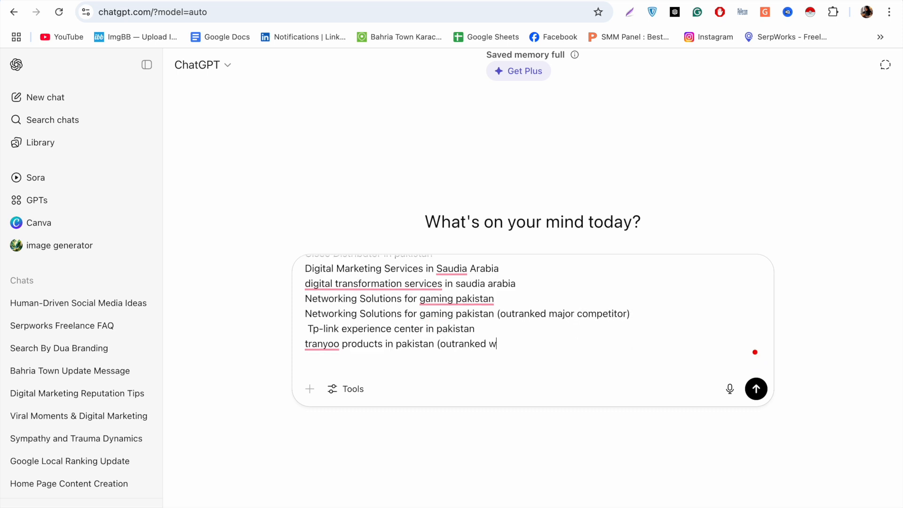
text())
- Add a paragraph requiring engaging, short, to the point content with a user centric approach that is "just 1 mint read"
key(shift+Return)
key(shift+Return)
text(the c)
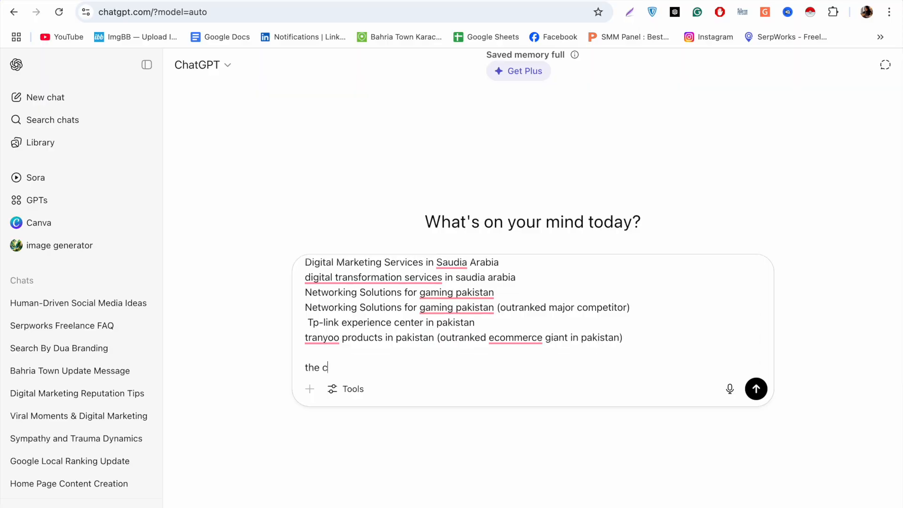
text( and to the point with the user cen)
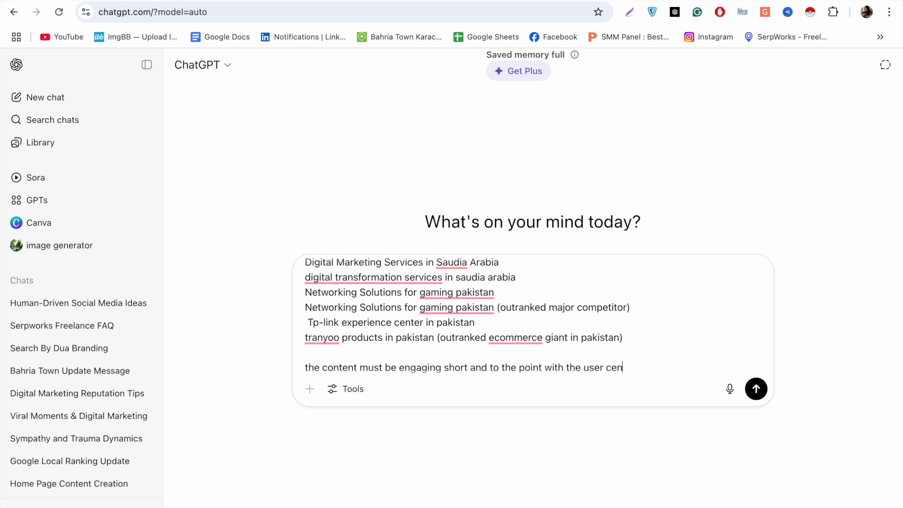
text(tric approach, the content m)
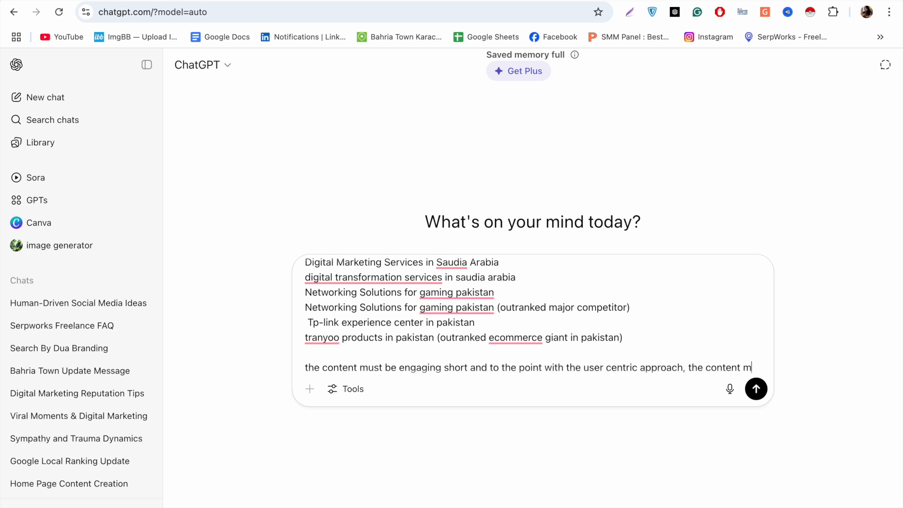
text(ust be just 1 mint read,)
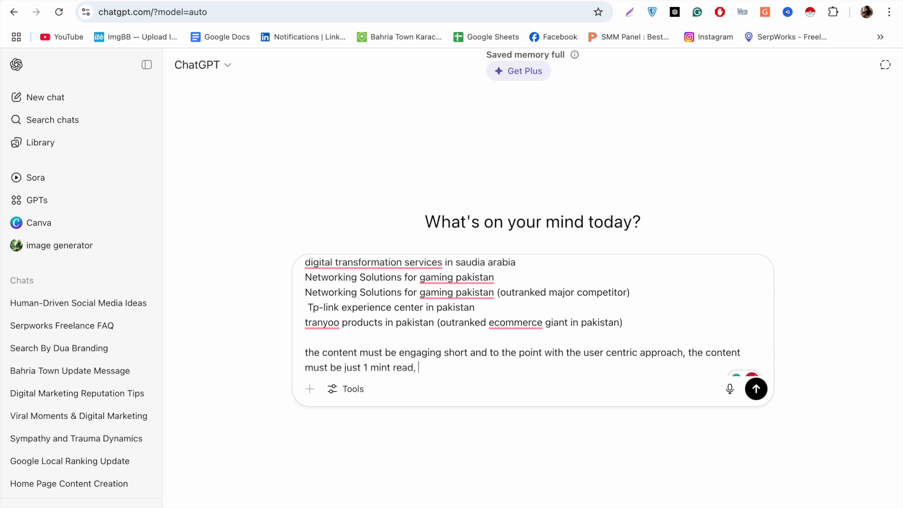
- Request an ending like "if you wanna know more about how this worked , contact me", send the prompt and review the reply
text(and in the end use something like this, "if you wanna know more about this)
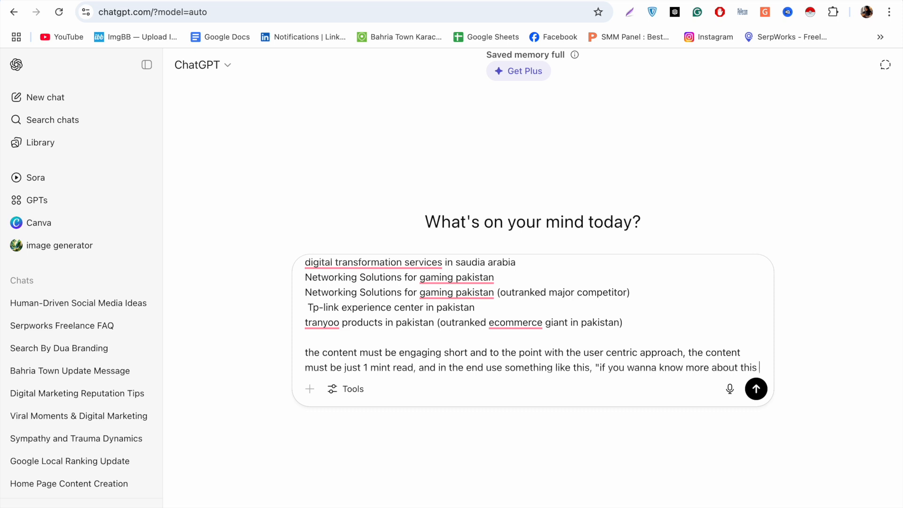
text(SEO)
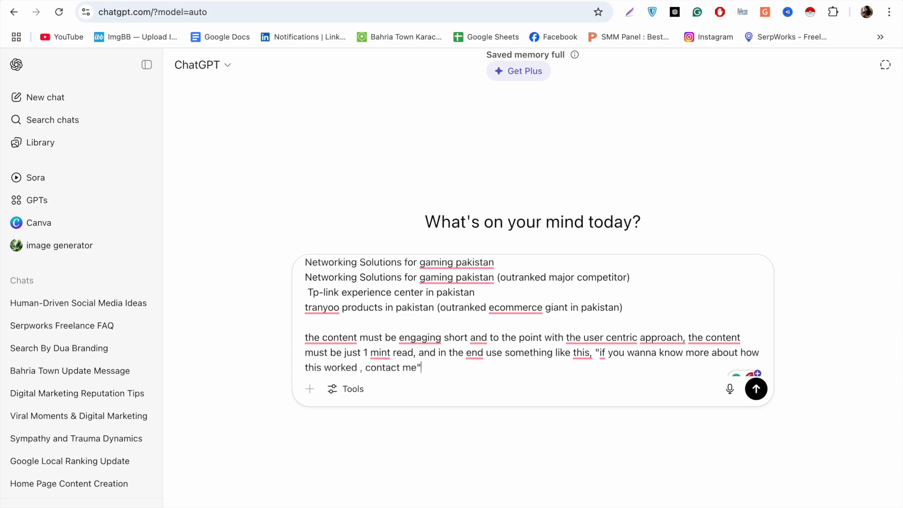
key(Return)
scroll(482, 286, down, 7)
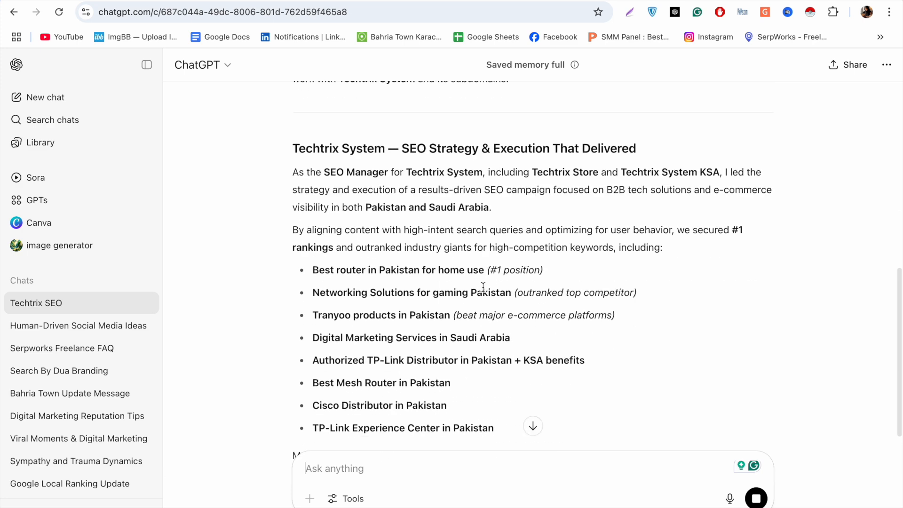
scroll(483, 286, down, 1)
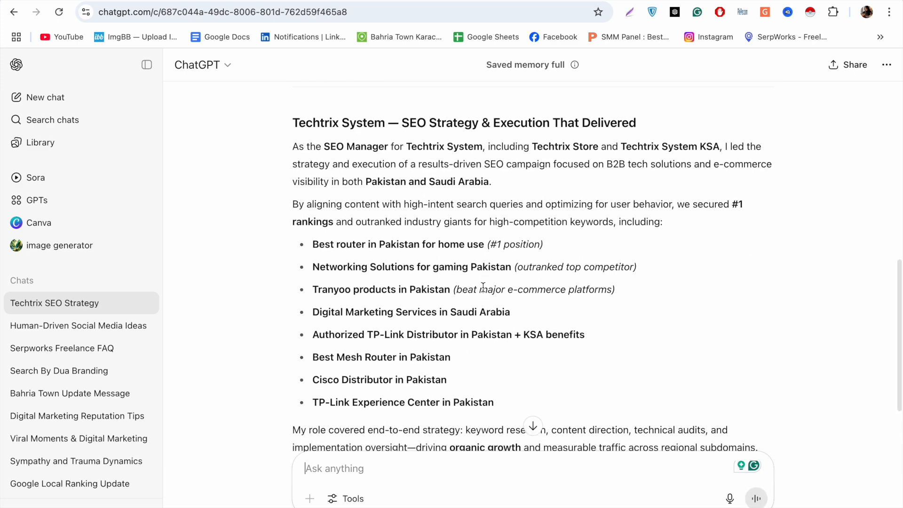
scroll(482, 286, down, 2)
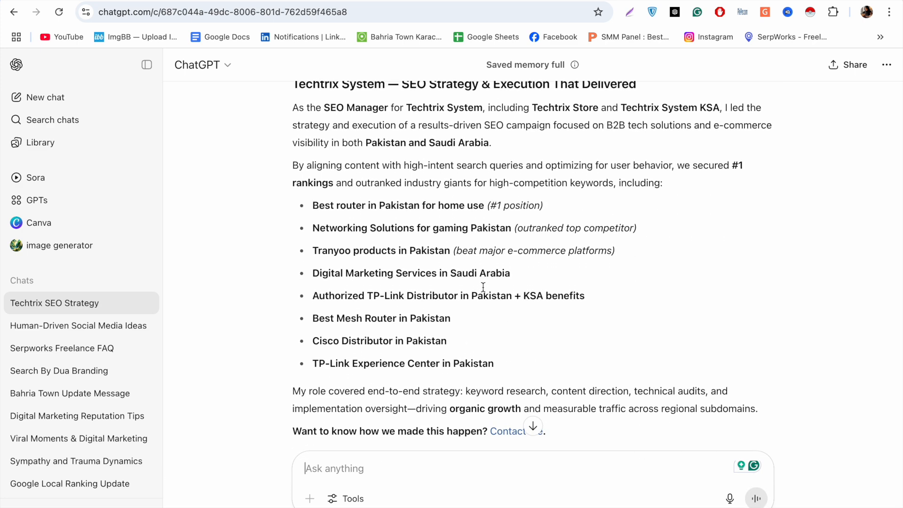
scroll(482, 286, down, 5)
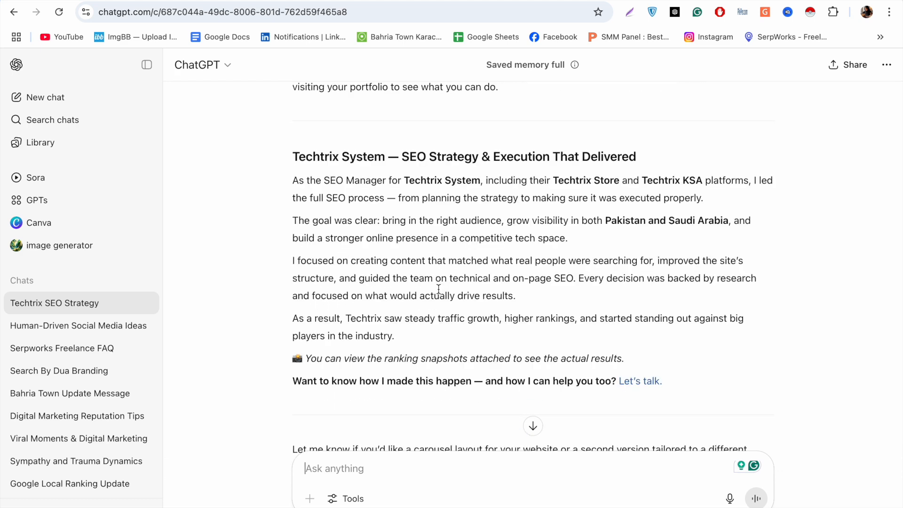
- Switch to the WordPress portfolio list and open the live pages of several items in new tabs, starting with Kolo Web Design
click(331, 2)
scroll(216, 275, down, 2)
super+click(246, 303)
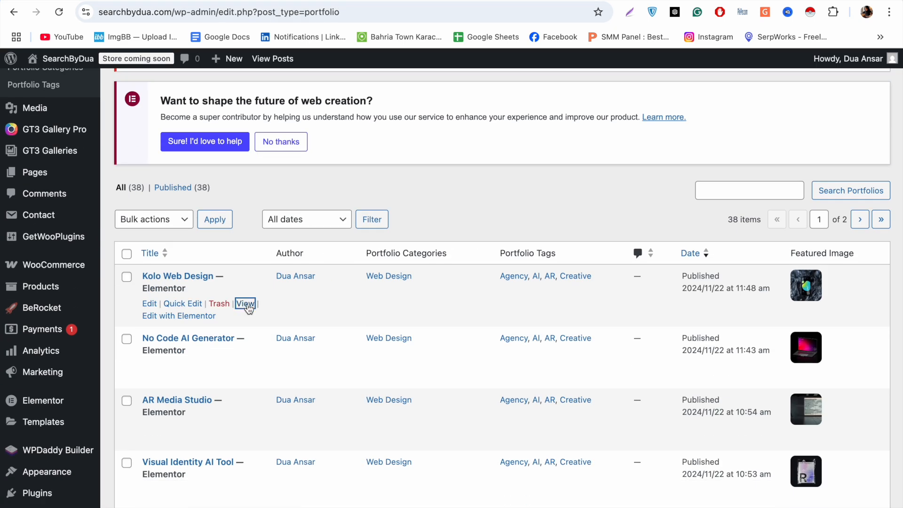
scroll(248, 306, down, 2)
super+click(249, 310)
super+click(245, 369)
scroll(245, 369, down, 2)
super+click(246, 384)
- Examine the layout and text sections of the opened portfolio pages
click(383, 2)
scroll(383, 235, down, 8)
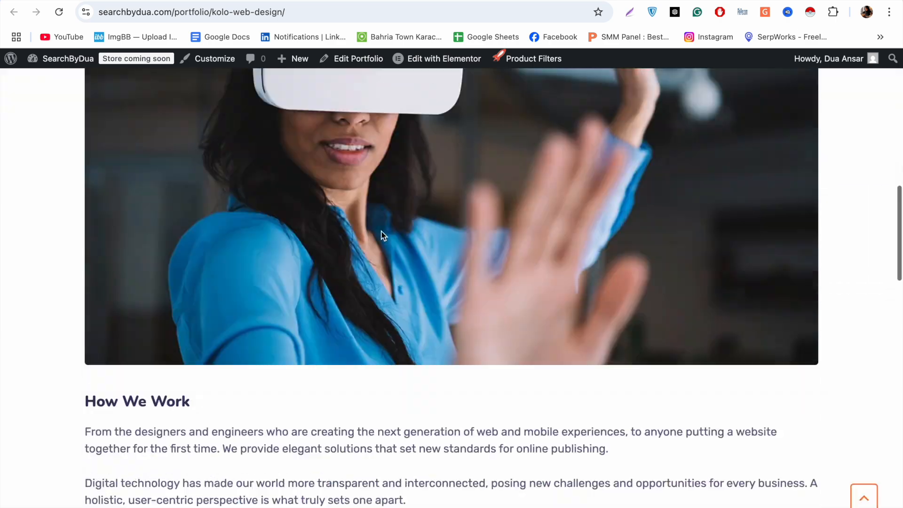
click(510, 1)
scroll(396, 362, down, 10)
click(564, 1)
scroll(544, 266, down, 3)
click(616, 2)
scroll(451, 288, down, 8)
- Open more live pages from the portfolio list's second page, including Domain Migration, Mannix Marketing and Happy Amazed Blonde
click(340, 3)
click(330, 2)
scroll(433, 332, down, 5)
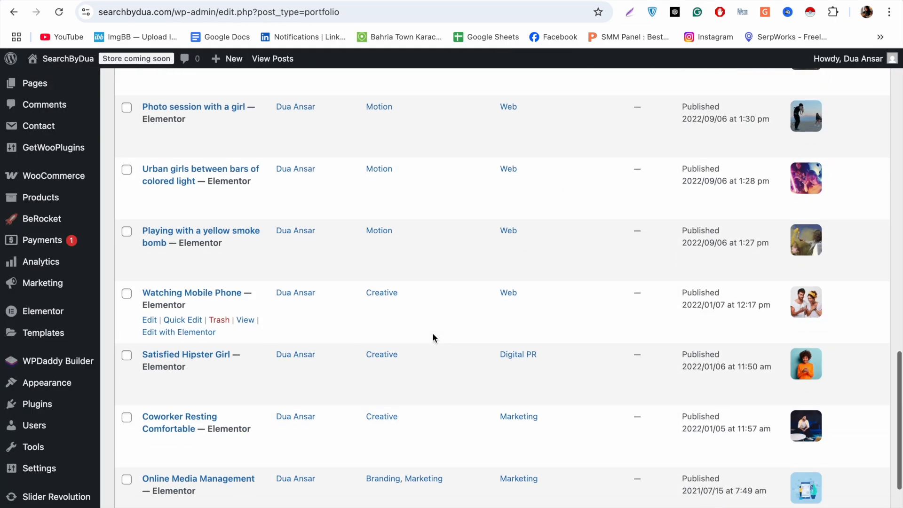
click(859, 473)
scroll(854, 470, down, 9)
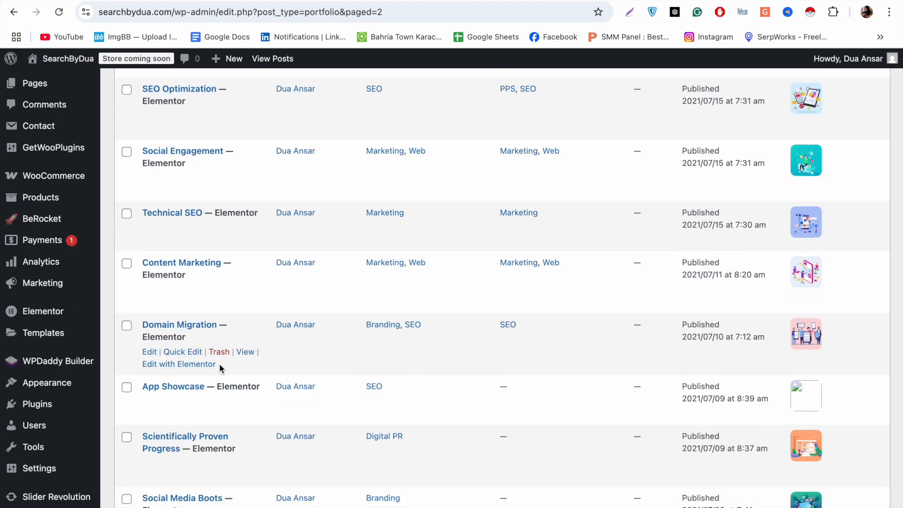
scroll(243, 354, down, 12)
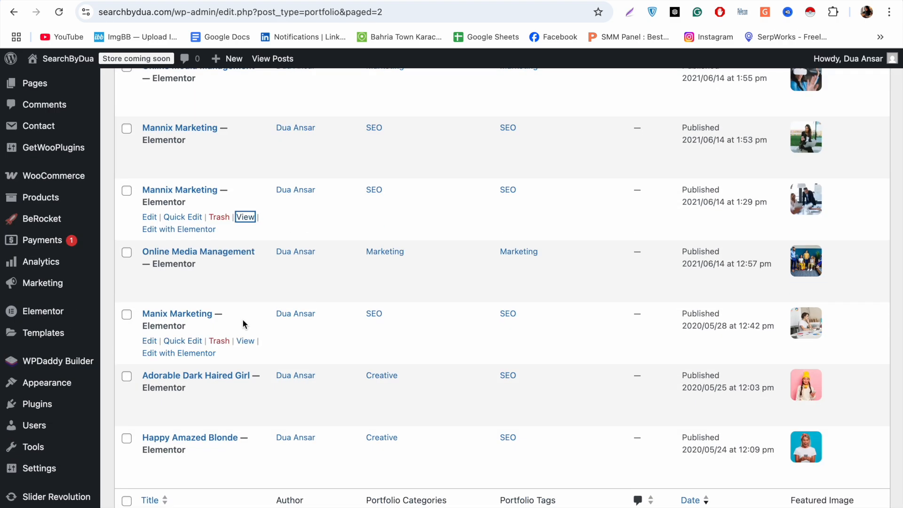
click(245, 465)
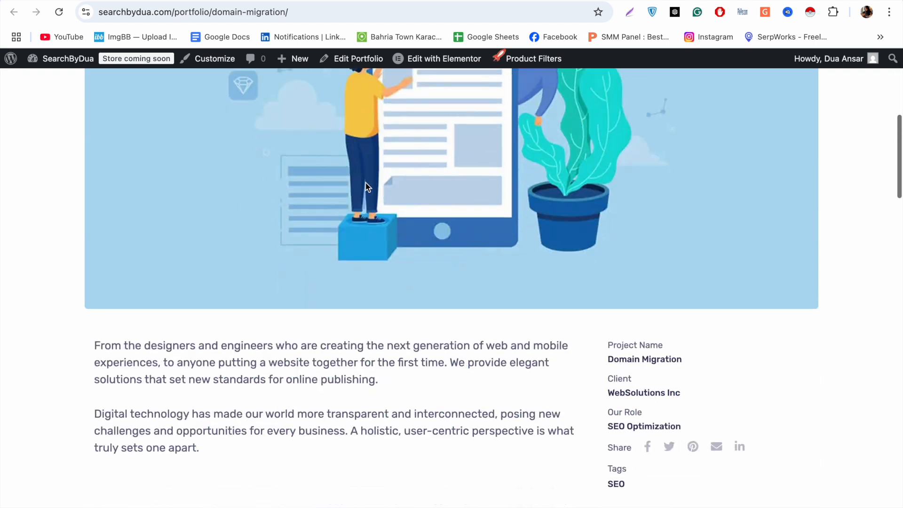
- Compare the opened portfolio pages and copy the text from "How We Work" onward on the Happy Amazed Blonde page
scroll(365, 186, down, 8)
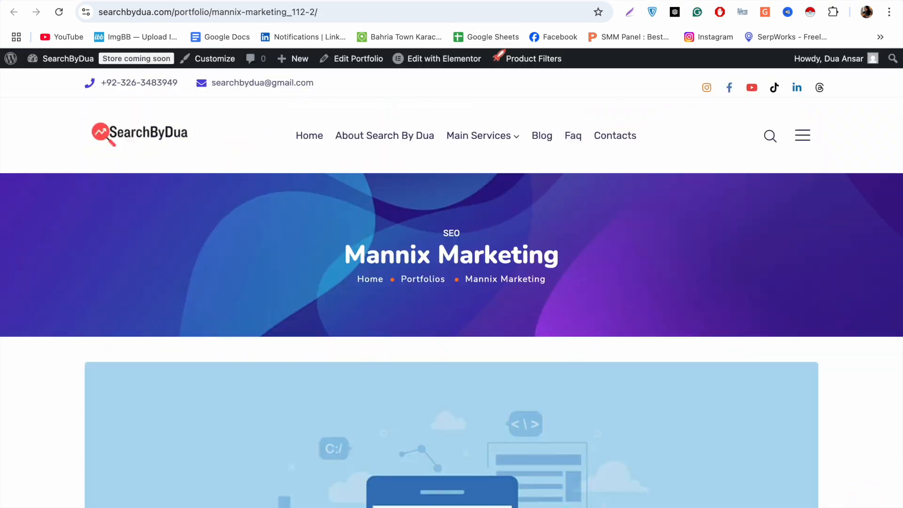
scroll(470, 351, down, 20)
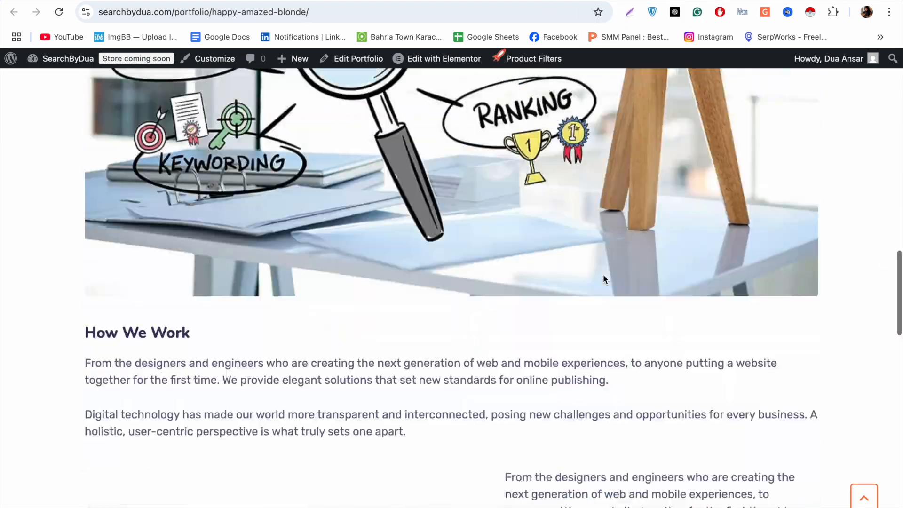
scroll(451, 282, up, 3)
scroll(451, 282, down, 3)
drag(84, 269, 167, 230)
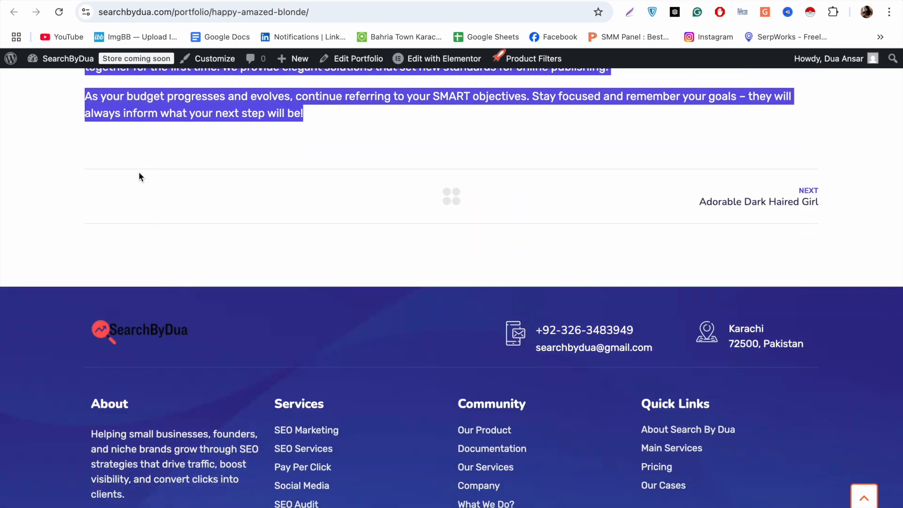
- In ChatGPT, send "create only this much content , that can replace this one," with the copied text and read the reply
key(ctrl+Tab)
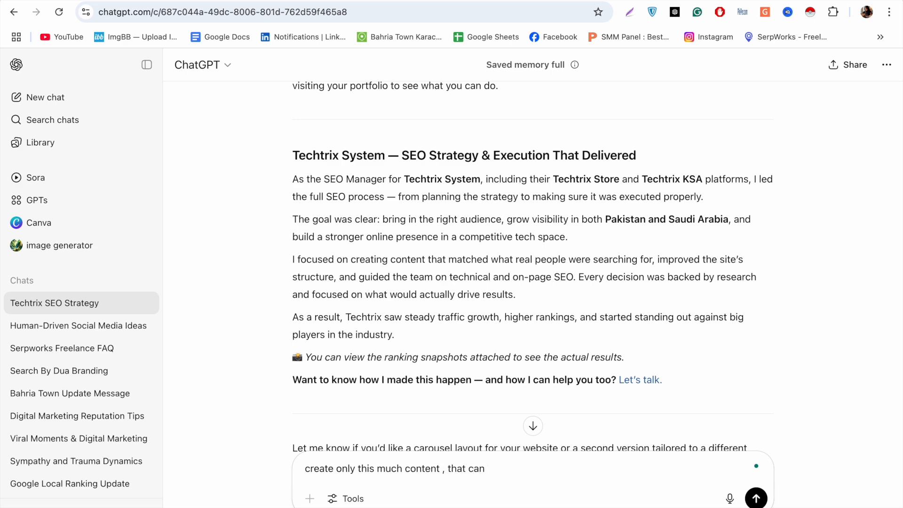
key(ctrl+v)
key(Return)
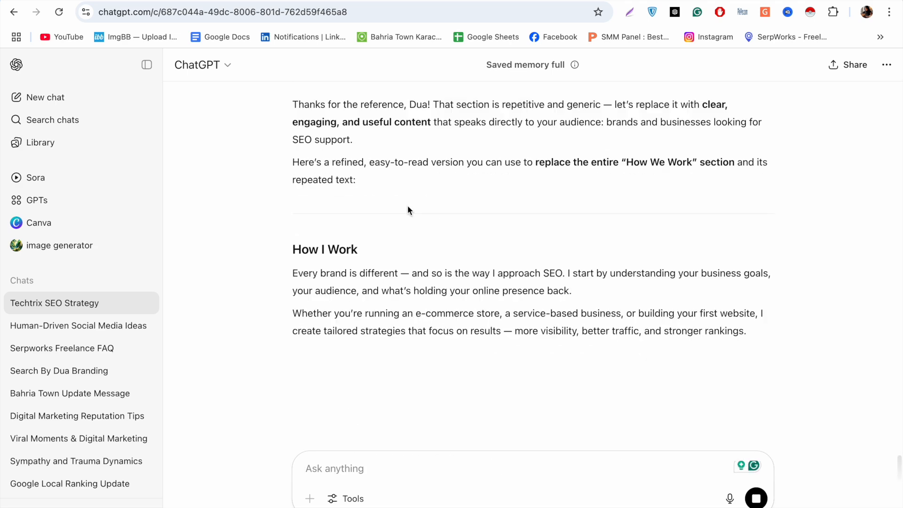
scroll(408, 210, down, 2)
scroll(408, 205, down, 1)
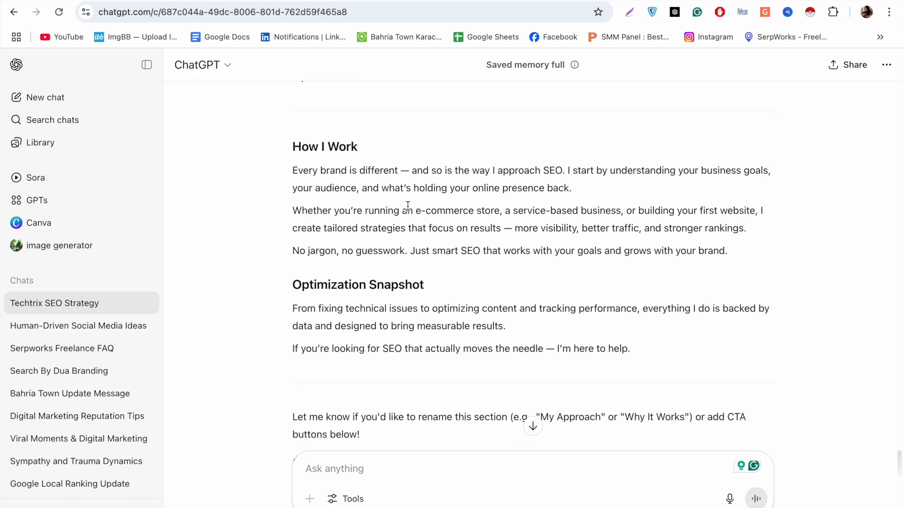
- Revise the last ChatGPT prompt to begin "create my portfolio content for techtrix only this much, that can replace this one which is theme content," and resend it
scroll(408, 205, down, 3)
scroll(408, 205, up, 10)
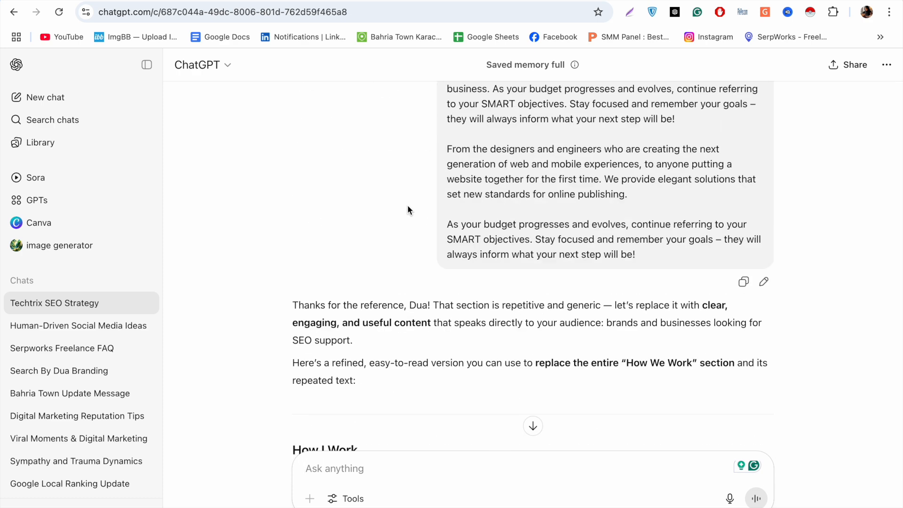
click(763, 281)
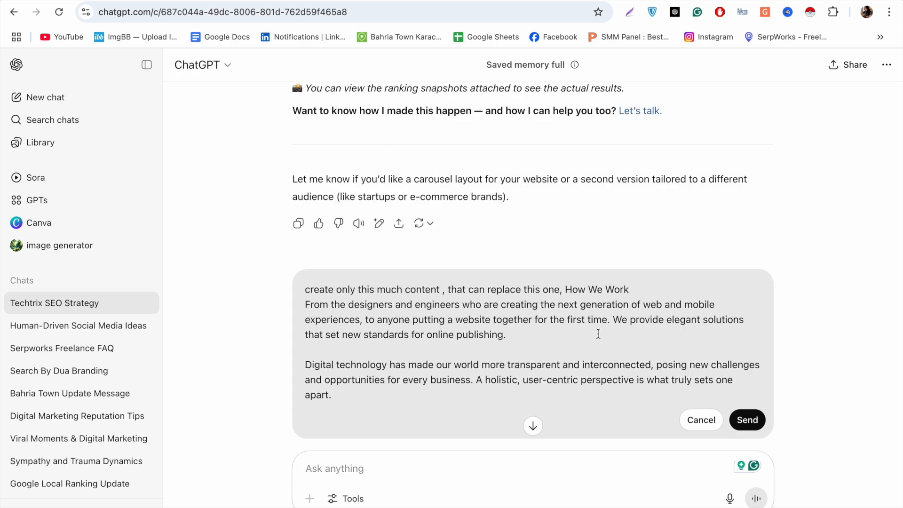
click(334, 289)
text(my portfolio content for techtrix)
drag(591, 289, 551, 290)
text(s one)
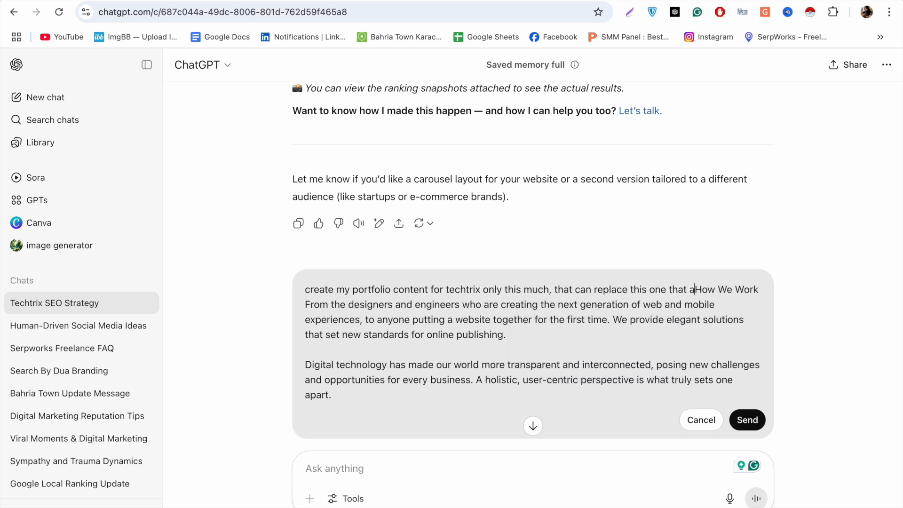
text( which is theme content,)
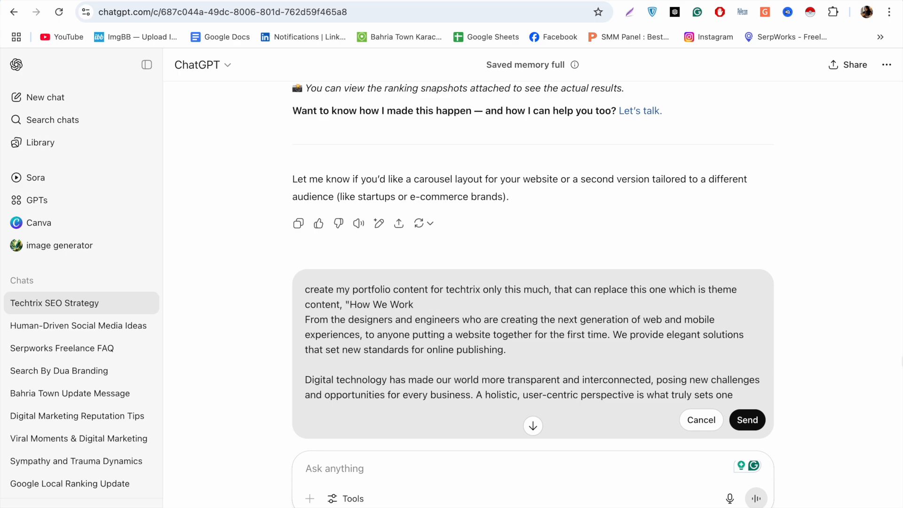
key(Return)
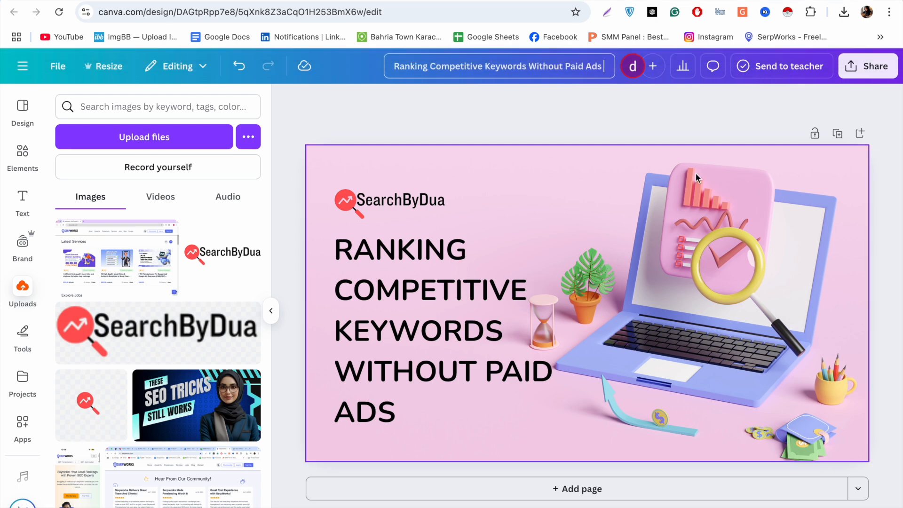
- Download the Canva banner design "Ranking Competitive Keywords Without Paid Ads" as a PNG
click(867, 66)
click(673, 329)
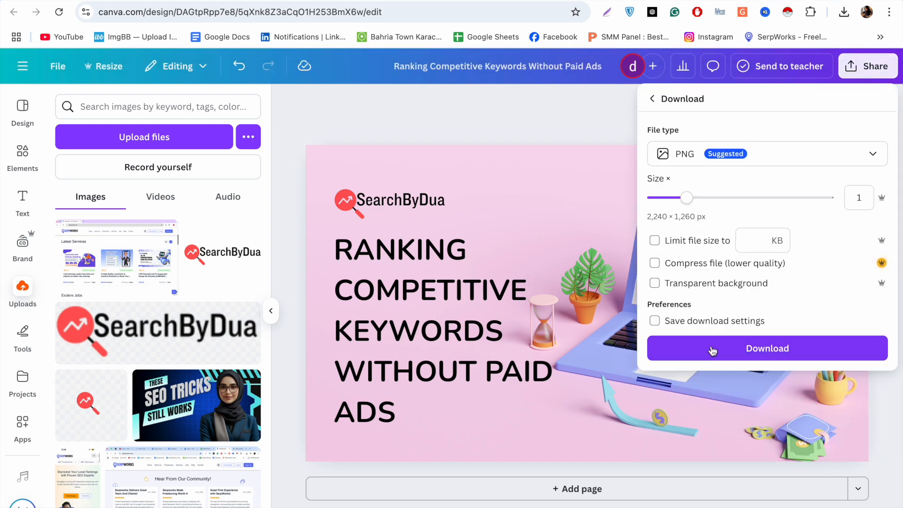
click(765, 403)
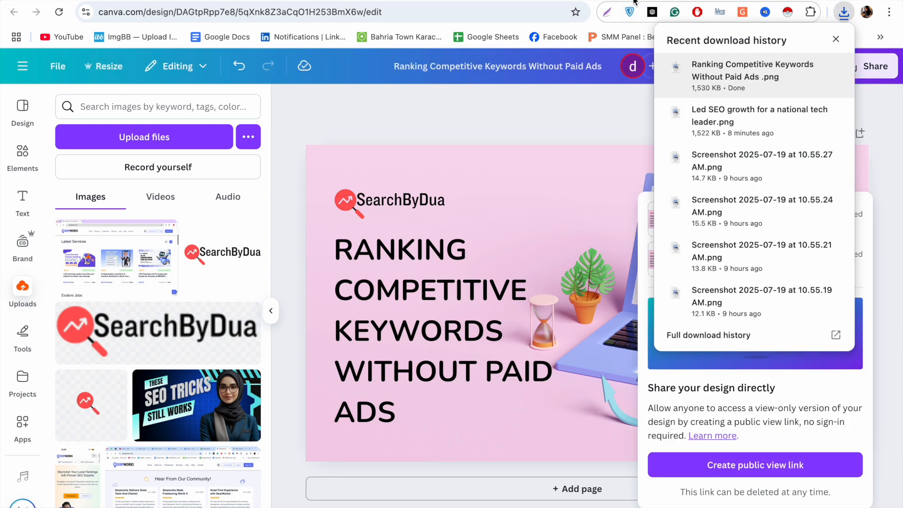
- On compressnow.com, compress the Ranking Competitive Keywords Without Paid Ads PNG at a 64% compression level and download the result
key(ctrl+t)
text(compressnow)
key(Return)
click(158, 169)
click(400, 190)
click(244, 247)
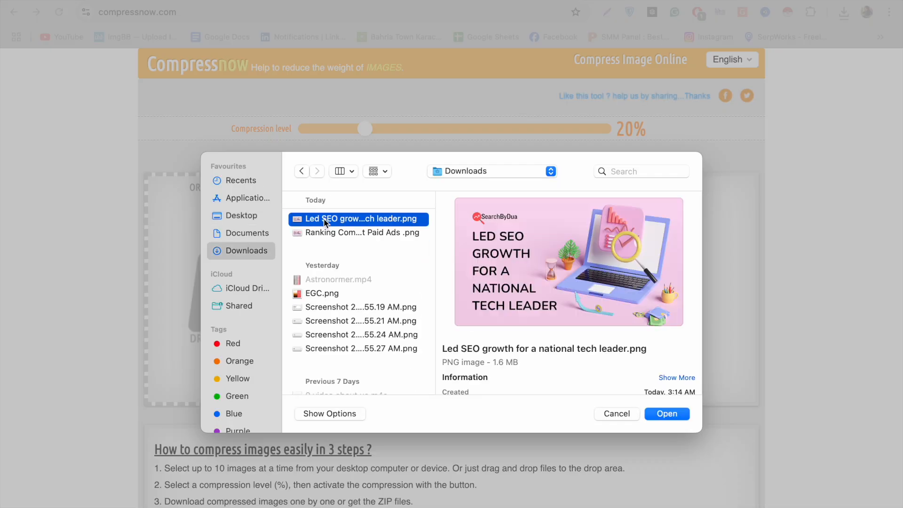
double_click(326, 230)
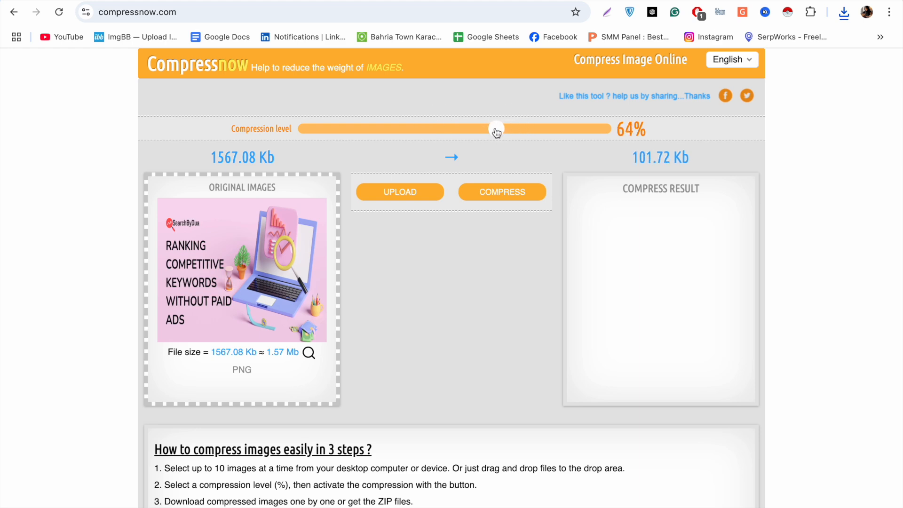
click(500, 192)
click(695, 379)
- Search the web for "convert jpg to webp" in a new tab and open the Convertio converter
key(super+t)
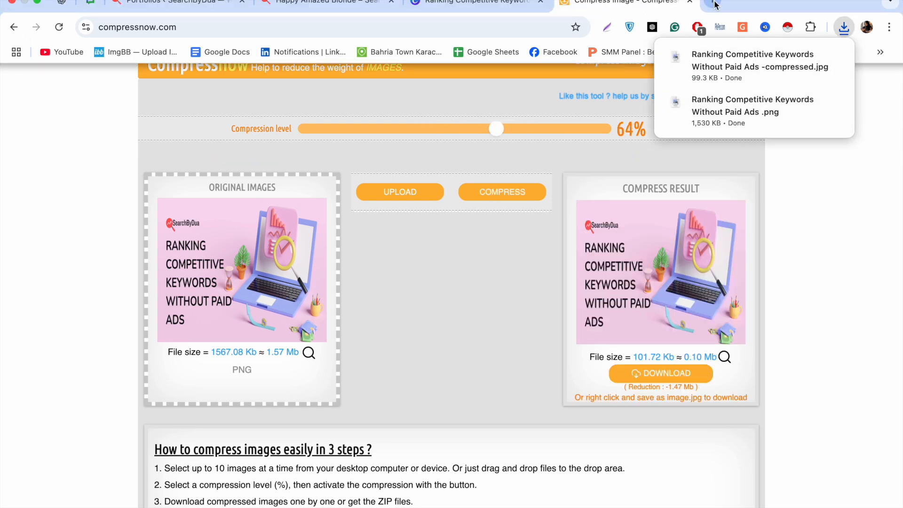
text(tin)
key(BackSpace)
key(BackSpace)
key(BackSpace)
text(convert jpg to webp)
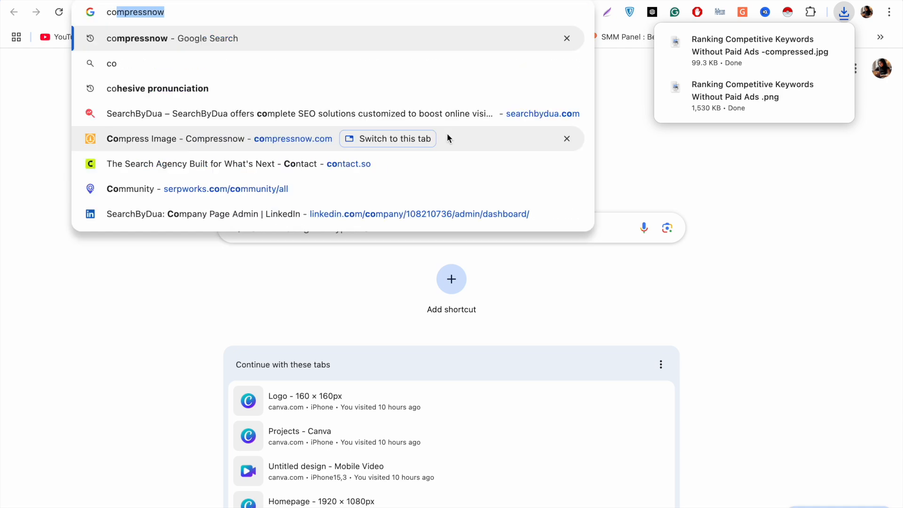
key(Return)
click(215, 282)
- Upload the compressed Ranking Competitive Keywords JPG, convert it to WebP and download the converted file
click(236, 371)
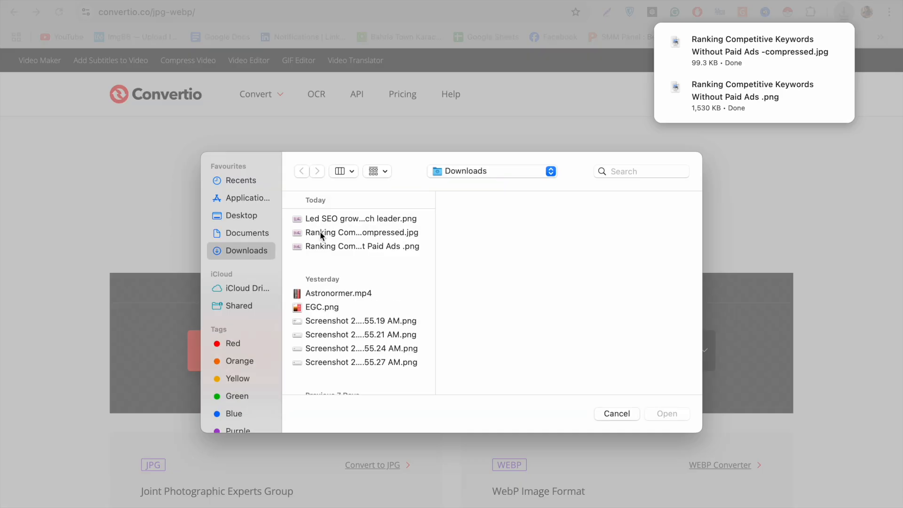
click(347, 233)
click(665, 413)
click(692, 373)
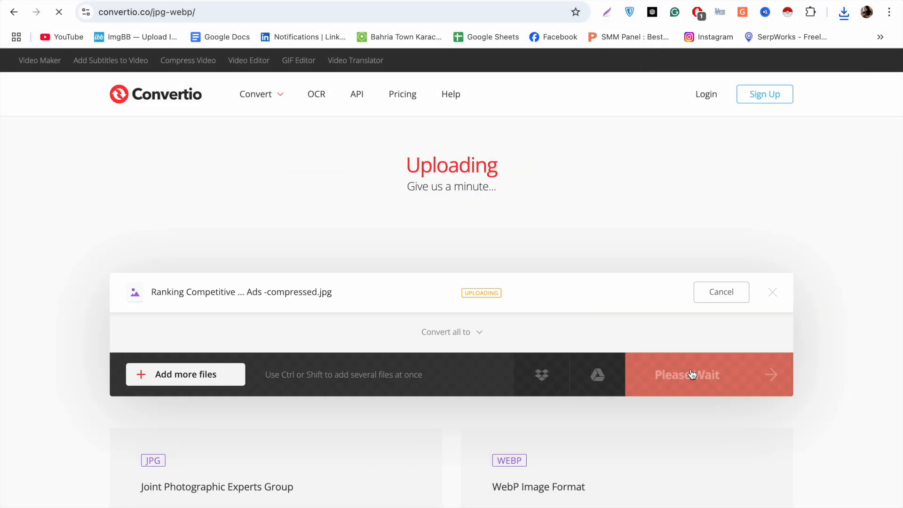
click(746, 294)
- Locate the downloaded WebP in the Downloads folder and rename it "Organic SEO Growth for Multi-Domain Brands Across Borders.webp"
click(807, 43)
click(312, 192)
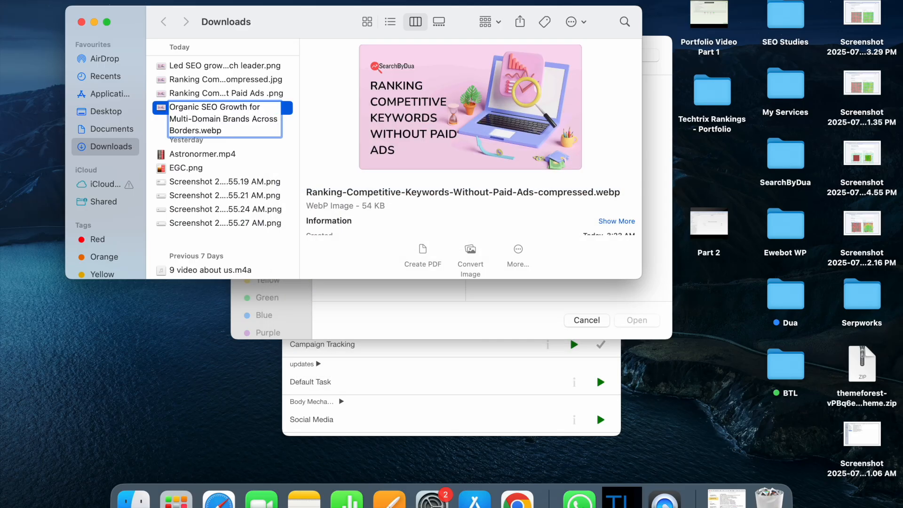
key(Return)
- Return to the Happy Amazed Blonde portfolio in WordPress and retitle it "Organic SEO Growth for Multi-Domain Brands Across Borders"
click(518, 497)
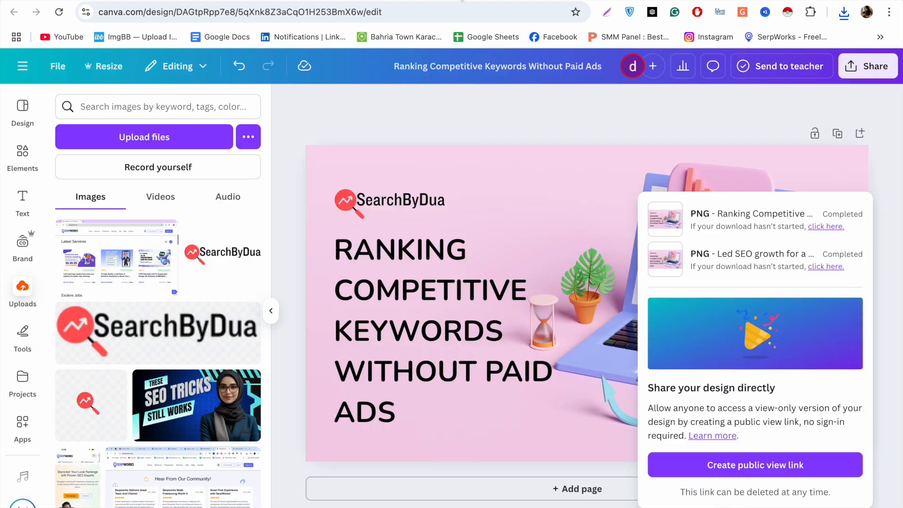
click(462, 1)
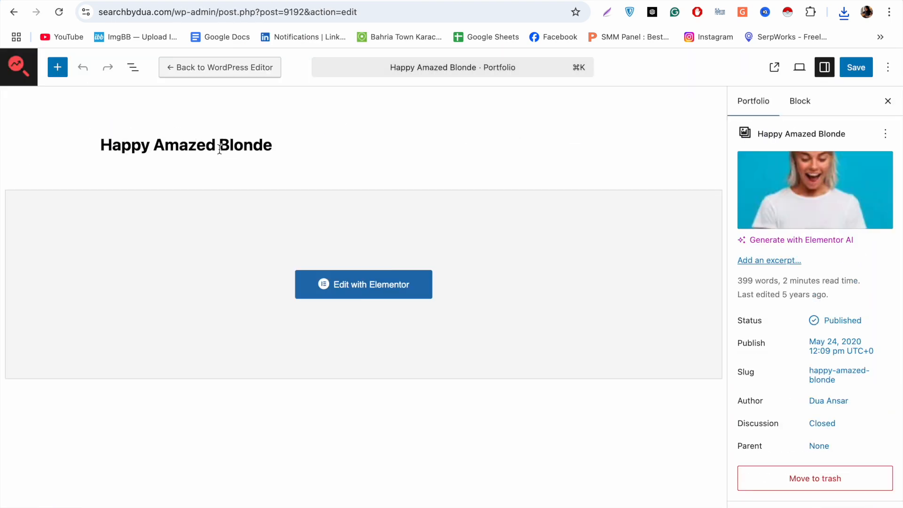
triple_click(219, 146)
text(Organic SEO Growth for Multi-Domain Brands Across Borders)
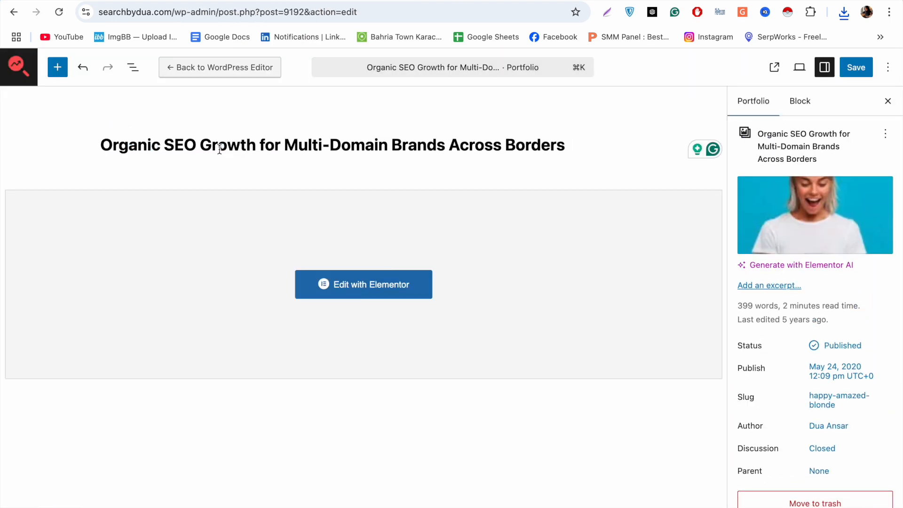
- Change the portfolio's slug to "Organic SEO Growth for Multi-Domain Brands Across Borders"
scroll(799, 301, down, 5)
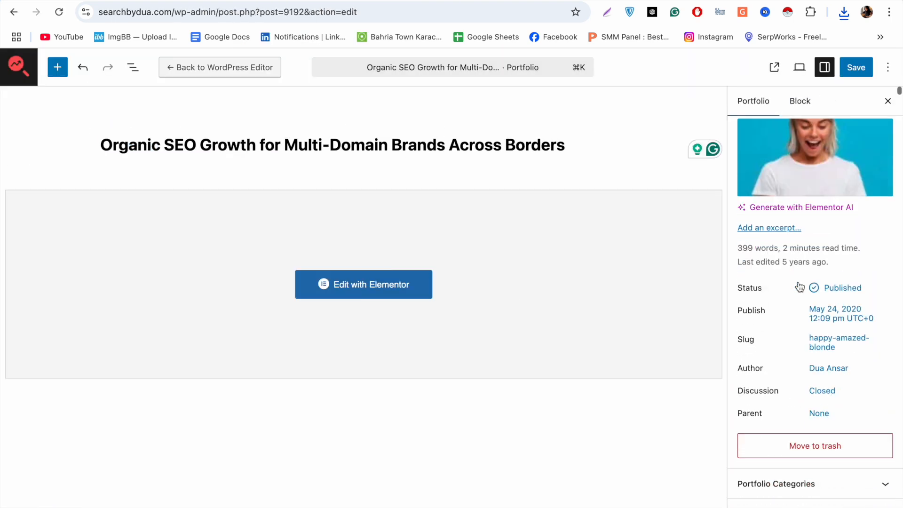
click(827, 297)
text(Organic SEO Growth for Multi-Domain Brands Across Borders)
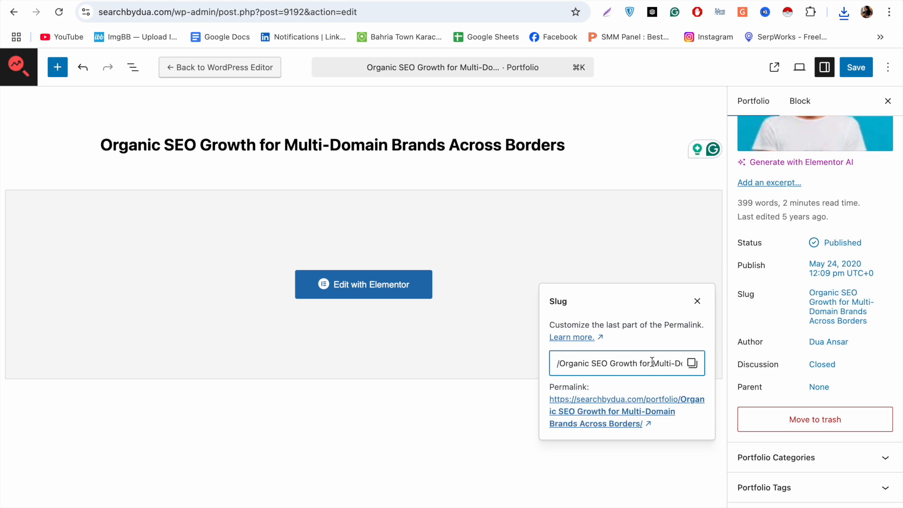
click(697, 301)
- Clear the Creative category from the portfolio and assign it to the SEO category
scroll(802, 329, down, 4)
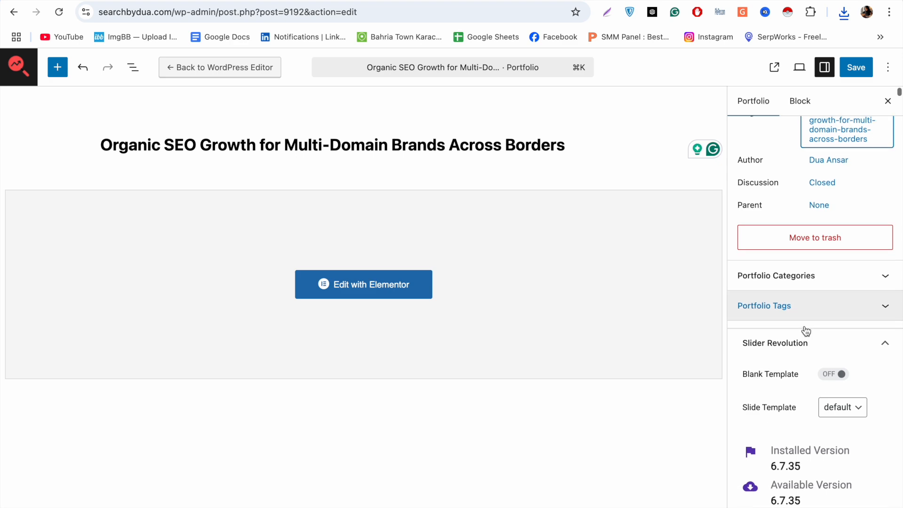
click(806, 281)
scroll(797, 350, down, 3)
click(742, 387)
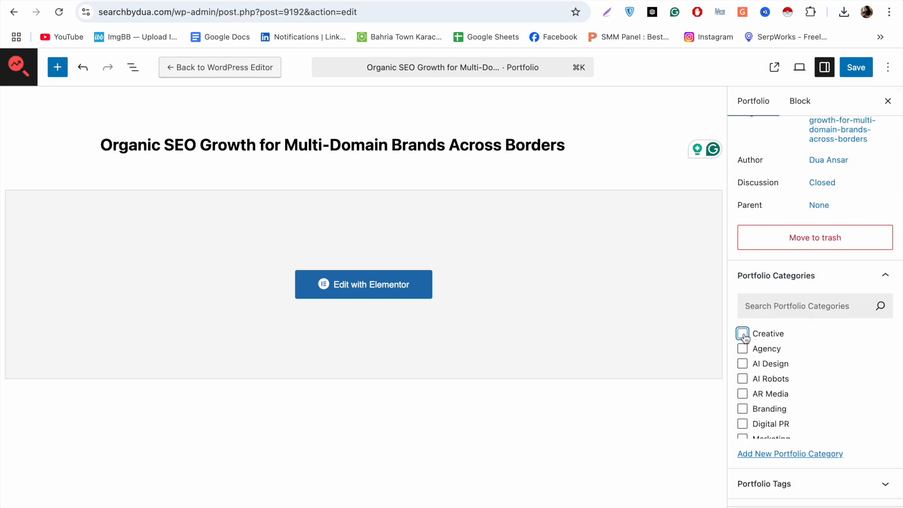
scroll(757, 335, down, 3)
click(758, 326)
- Add the portfolio tags E-Commerce, Information Technology, IT, Tech, Globally and Organic Growth alongside SEO
scroll(758, 336, down, 1)
click(800, 276)
text(Ecommerc)
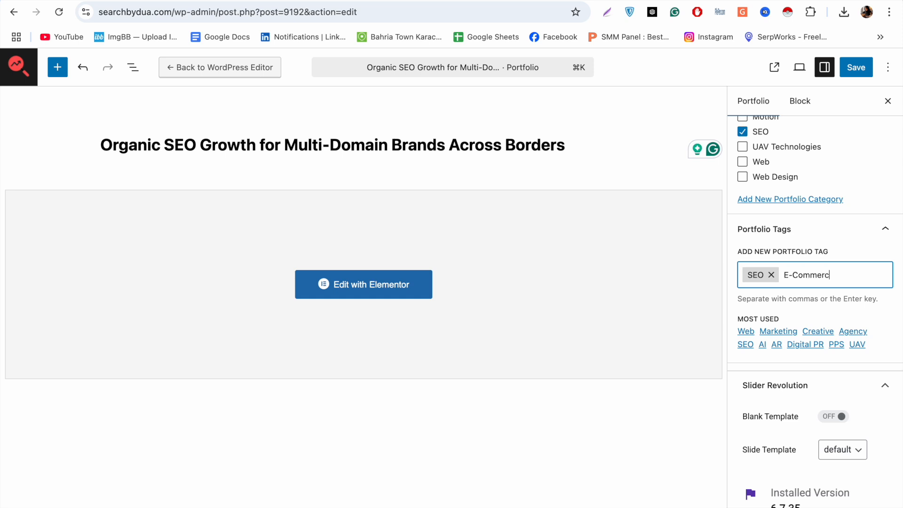
text(e)
key(Return)
text(Information Technology)
key(Return)
text(IT)
key(Return)
text(Te)
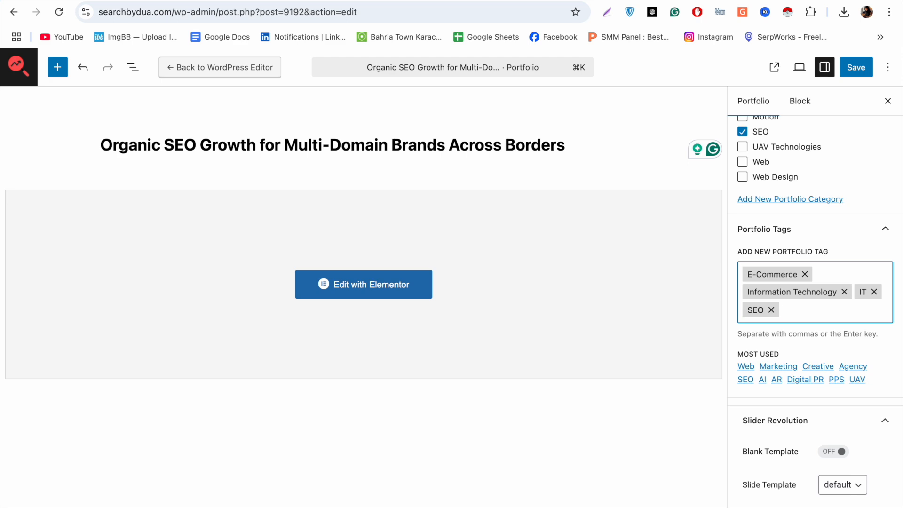
text(Globally)
key(Return)
text(Organic SEO Growth)
key(Return)
- Start replacing the portfolio's featured image and upload the renamed Organic SEO Growth WebP file from the computer
scroll(789, 225, down, 2)
scroll(789, 224, up, 10)
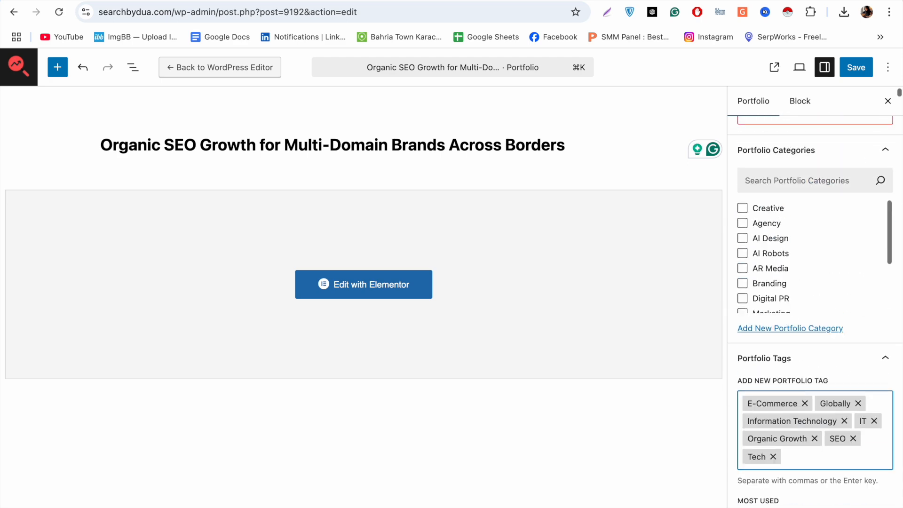
click(789, 225)
click(52, 108)
click(456, 295)
double_click(346, 234)
- Fill the image's alt text, caption and description with "Organic SEO Growth for Multi-Domain Brands Across Borders", set it as featured image and save
scroll(791, 413, down, 1)
click(797, 392)
text(Organic SEO Growth for Multi-Domain Brands Across Borders)
text(Organic SEO Growth for Multi-Domain Brands Across Borders)
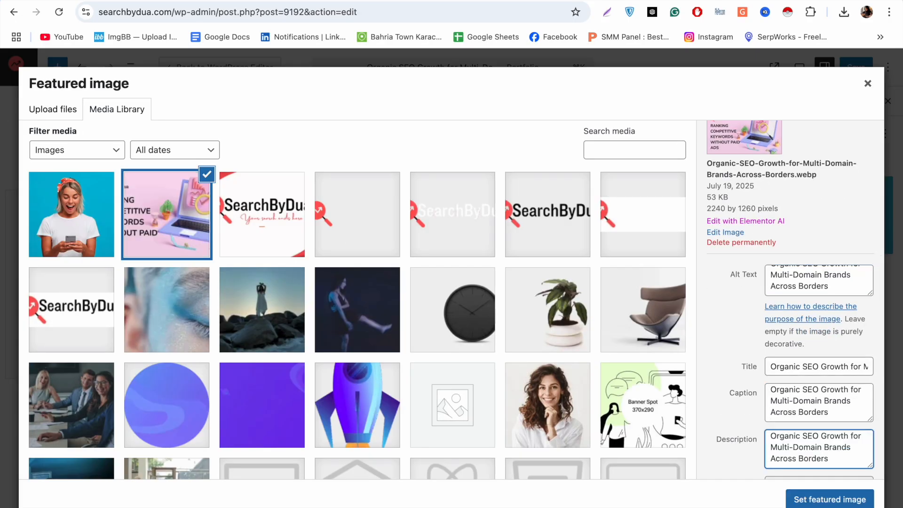
click(826, 500)
click(855, 67)
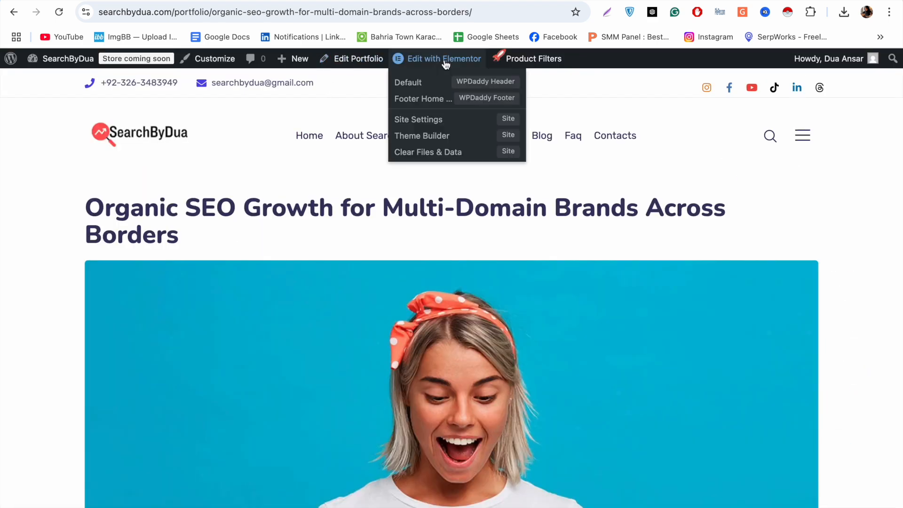
- Open the portfolio page in Elementor and replace its large top image with the uploaded Ranking Competitive Keywords banner
click(445, 62)
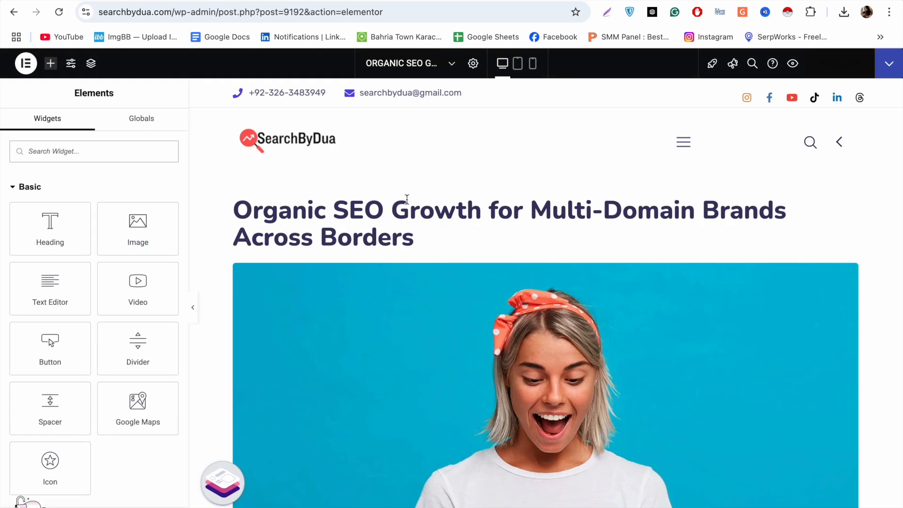
scroll(406, 200, down, 5)
click(406, 203)
click(141, 231)
click(195, 208)
click(854, 496)
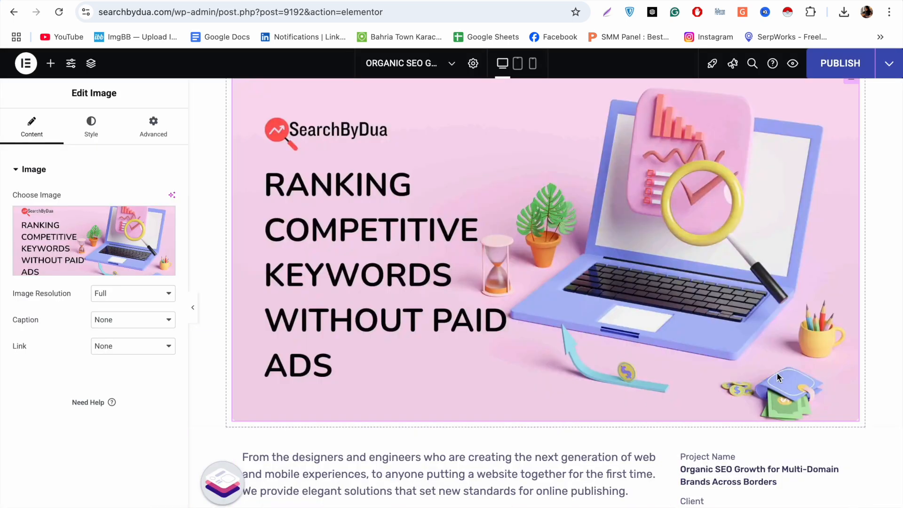
- Set the Client value in the page's project details to "Techtrix Systems"
scroll(777, 373, down, 4)
click(564, 278)
click(605, 208)
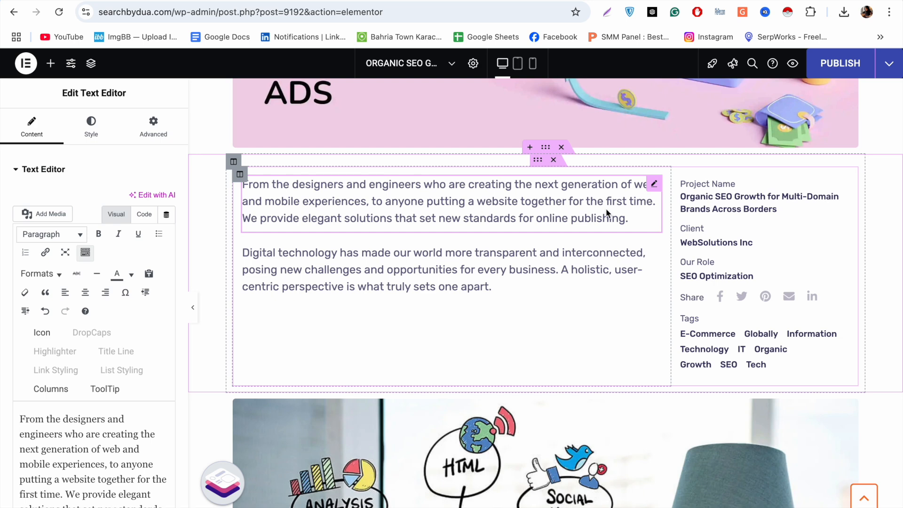
click(699, 237)
click(58, 351)
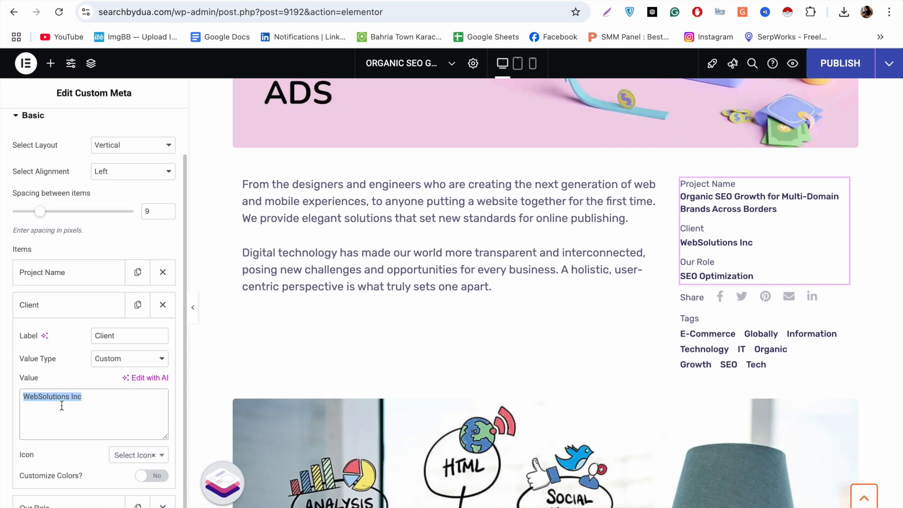
text(stems)
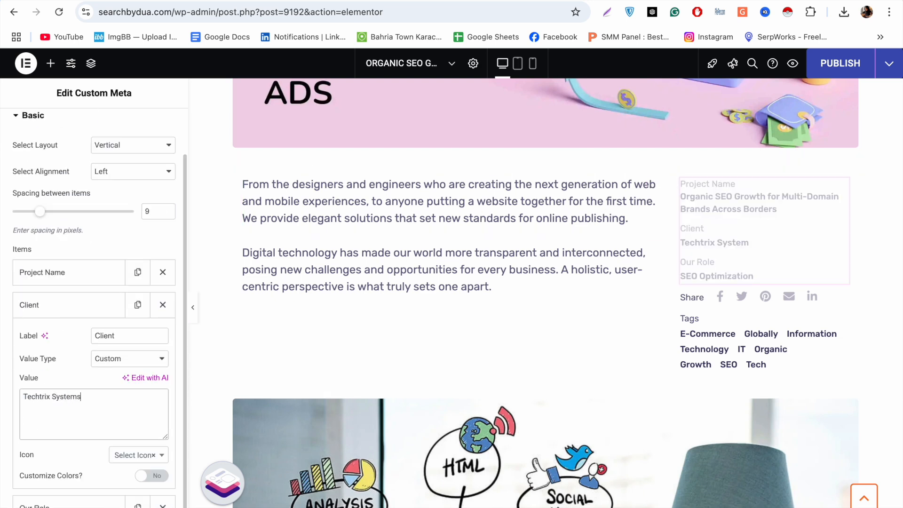
scroll(94, 306, down, 1)
- Copy the heading "Scaling Search Visibility Across Domains That Matter" from the ChatGPT text and return to the portfolio page
click(338, 270)
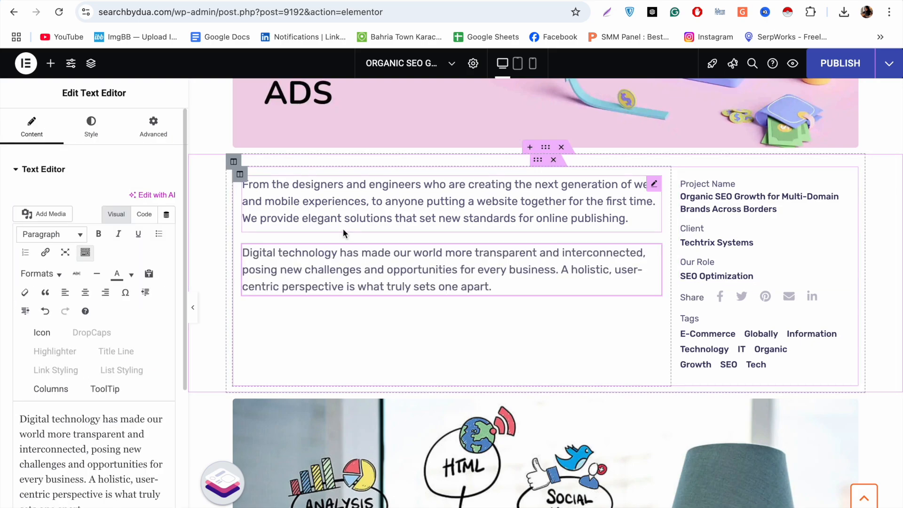
click(356, 219)
key(ctrl+Tab)
scroll(377, 205, up, 15)
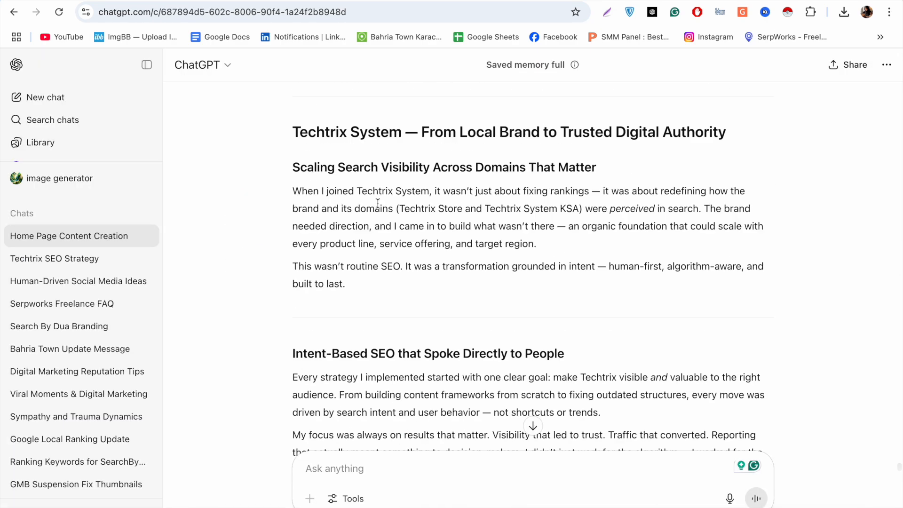
scroll(378, 204, down, 1)
scroll(395, 185, down, 1)
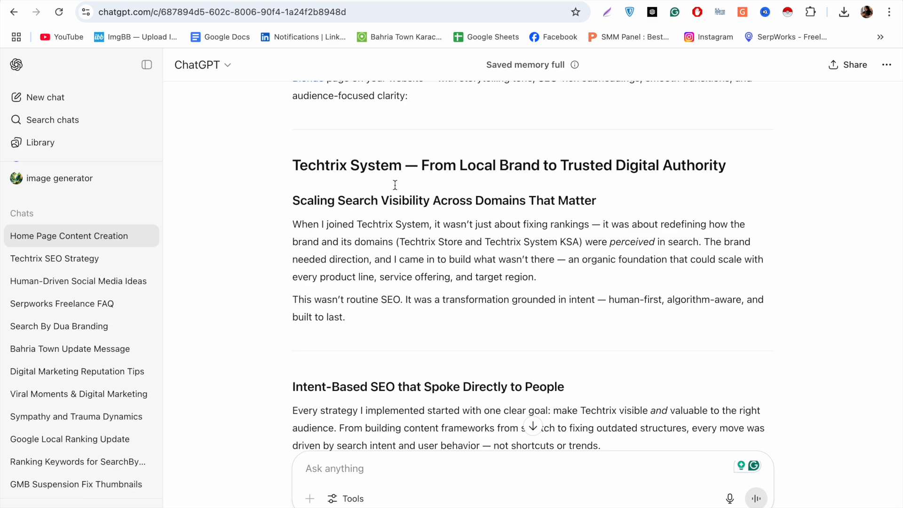
triple_click(451, 164)
triple_click(460, 203)
key(ctrl+c)
key(ctrl+shift+Tab)
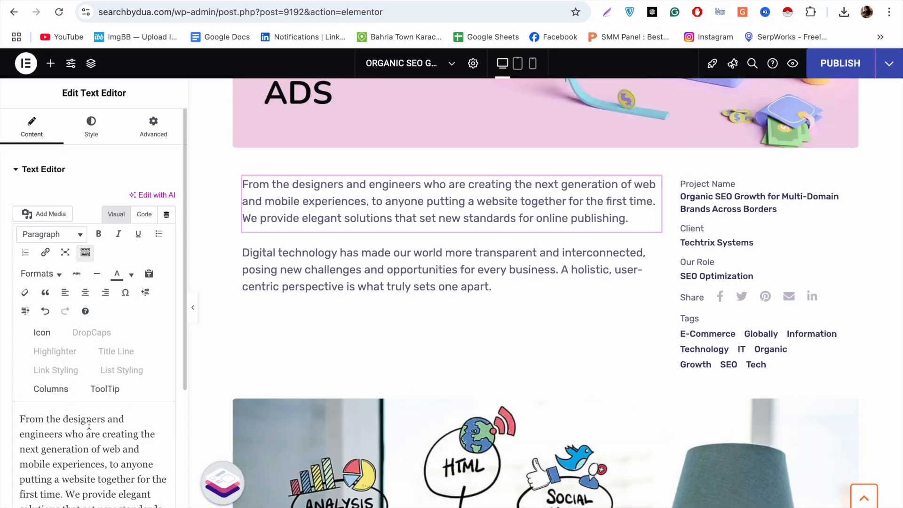
click(556, 149)
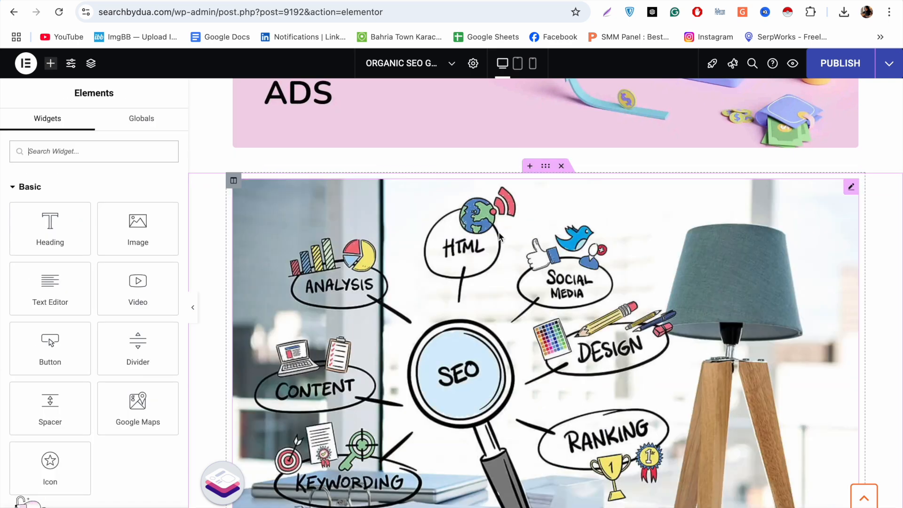
click(526, 164)
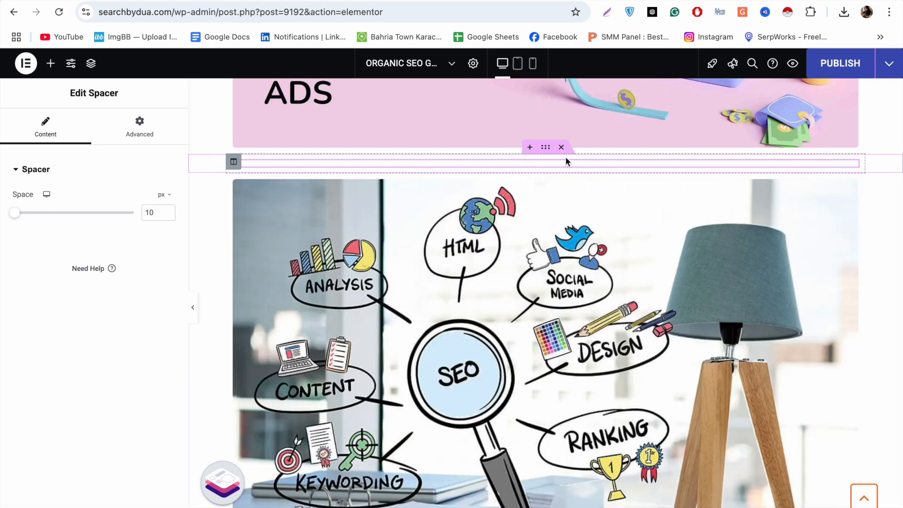
click(527, 149)
click(518, 210)
scroll(496, 262, up, 4)
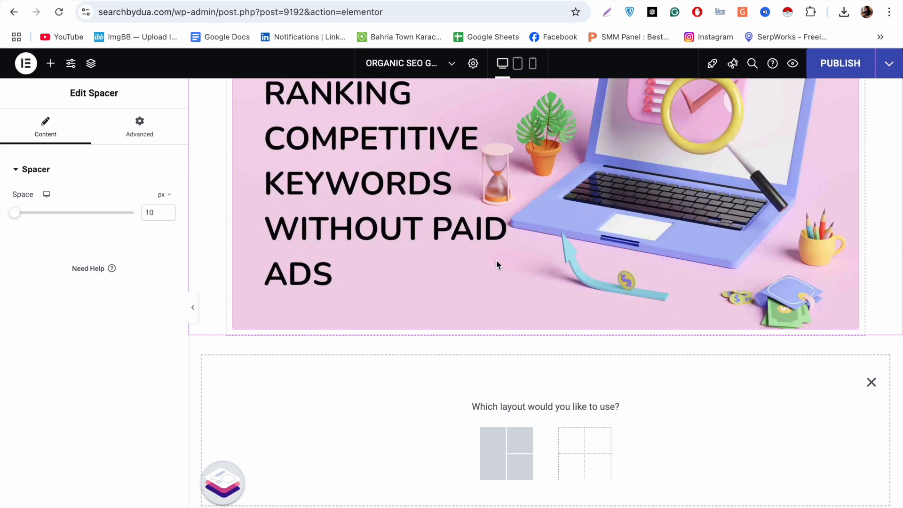
scroll(257, 210, down, 1)
click(889, 63)
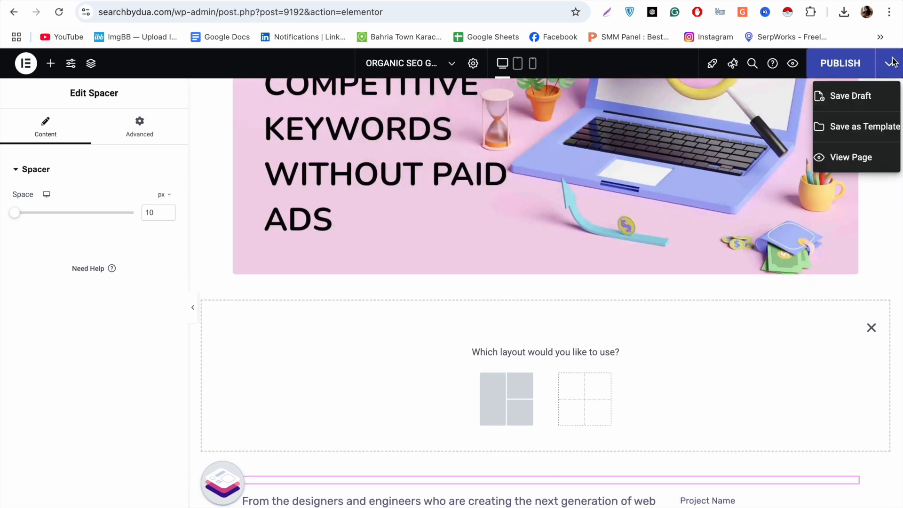
click(91, 63)
click(71, 63)
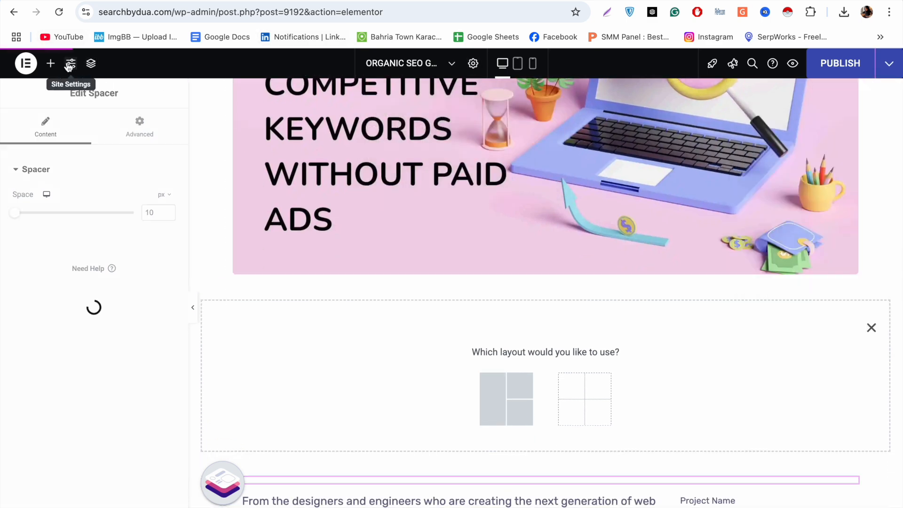
scroll(369, 358, down, 3)
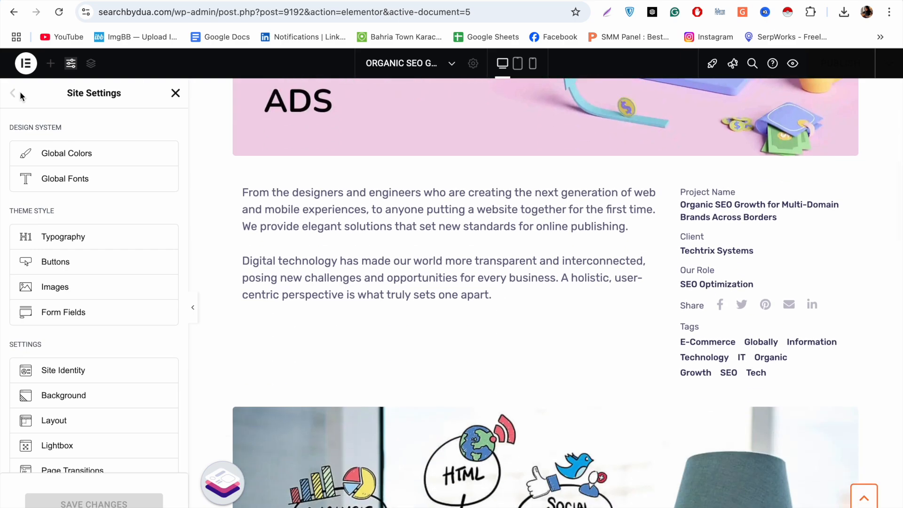
click(13, 93)
triple_click(298, 228)
scroll(338, 244, down, 1)
scroll(312, 212, down, 6)
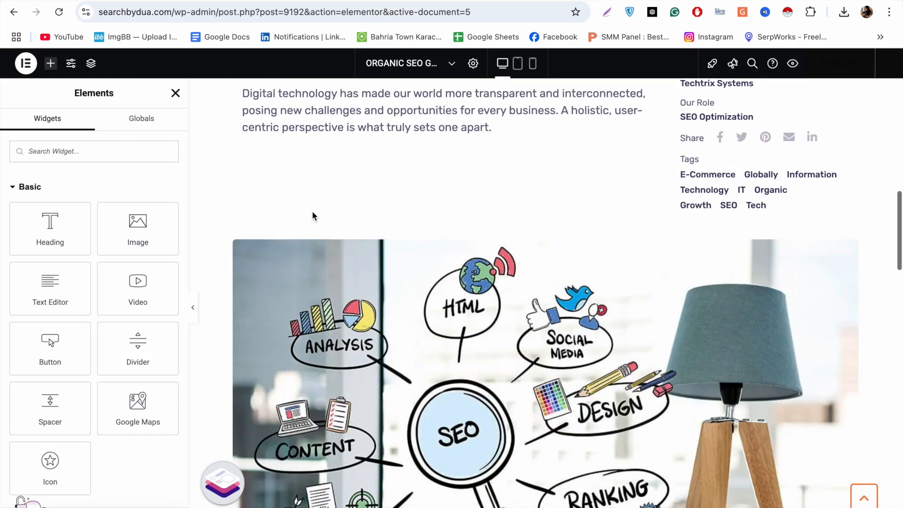
scroll(312, 212, up, 6)
click(129, 121)
click(48, 118)
click(26, 63)
click(466, 169)
- Leave the editing session and reload the portfolio page in the Elementor editor
click(13, 16)
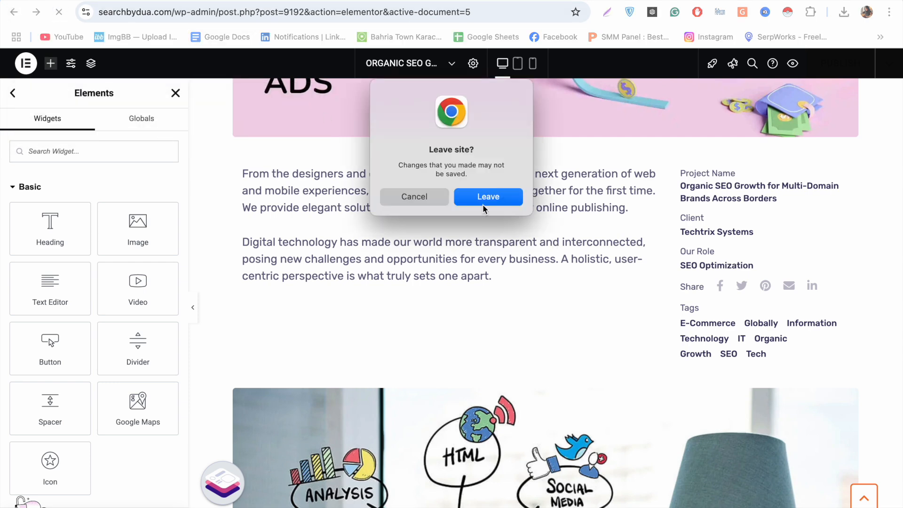
click(487, 196)
click(343, 63)
click(14, 12)
click(423, 63)
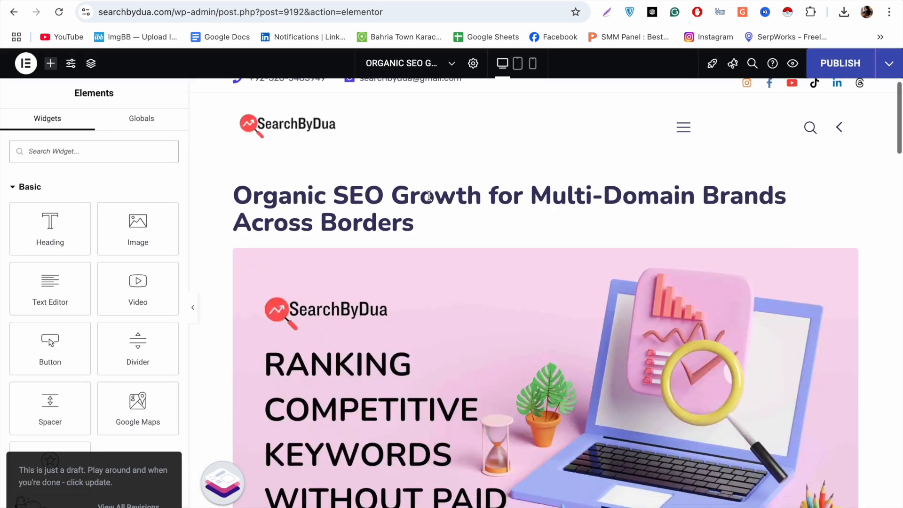
- Add a heading above the intro text reading "Scaling Search Visibility Across Domains That Matter"
scroll(414, 207, down, 10)
drag(50, 228, 319, 141)
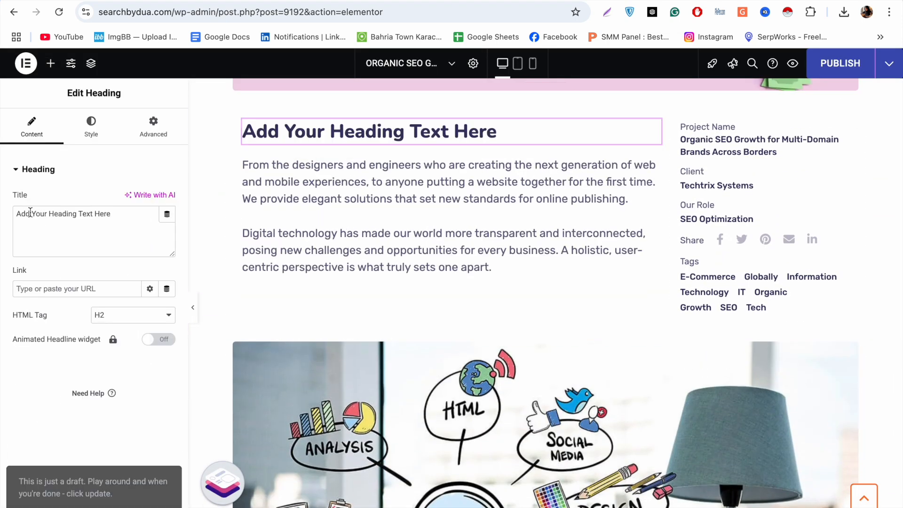
click(19, 211)
key(ctrl+a)
key(ctrl+v)
- Replace the first intro text with ChatGPT's two paragraphs, from "When I joined Techtrix System" to "built to last"
click(264, 212)
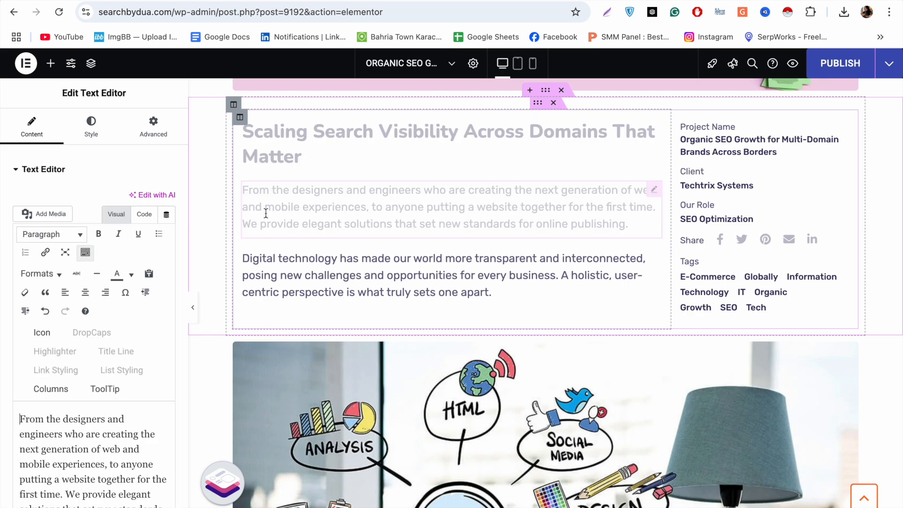
key(ctrl+Tab)
click(292, 222)
drag(293, 222, 347, 313)
key(ctrl+c)
key(ctrl+Tab)
key(ctrl+a)
key(ctrl+v)
scroll(100, 411, up, 5)
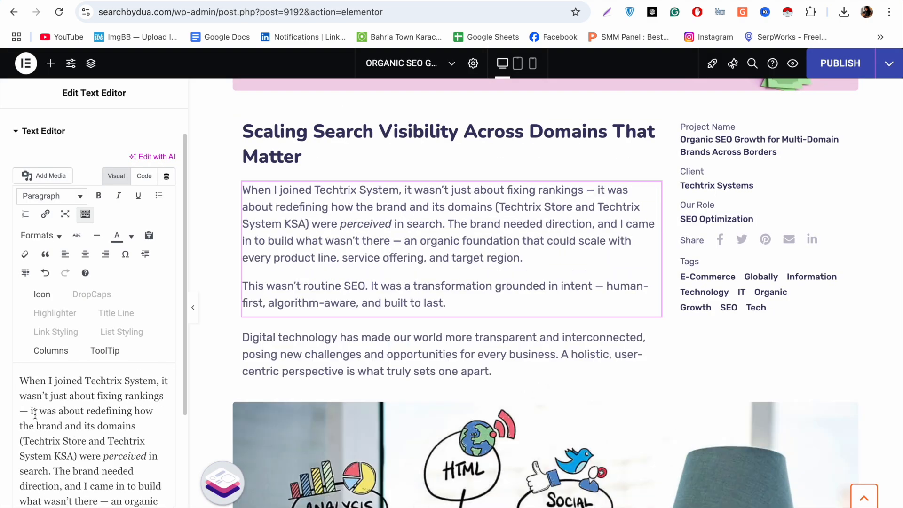
- Reword the opening sentence to begin "When I joined Techtrix System, it was all about redefining how the brand"
click(28, 411)
key(BackSpace)
text(,)
click(109, 440)
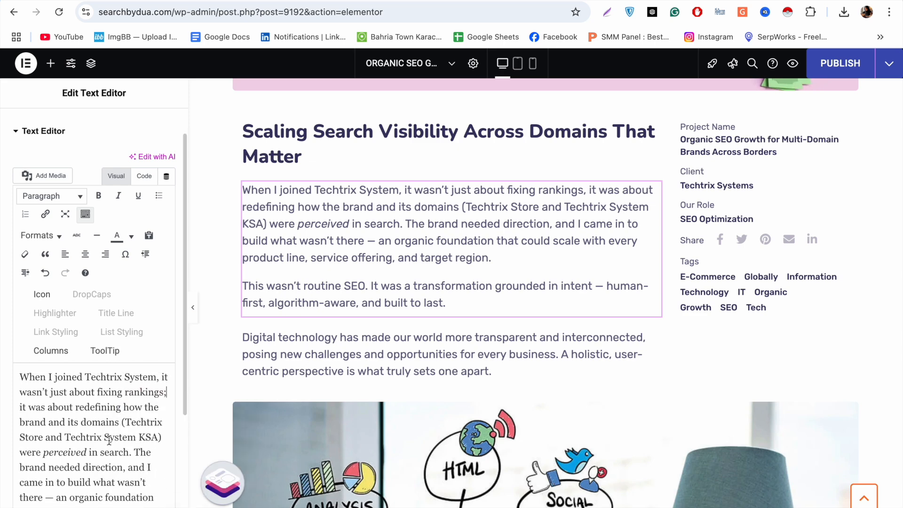
drag(168, 391, 45, 393)
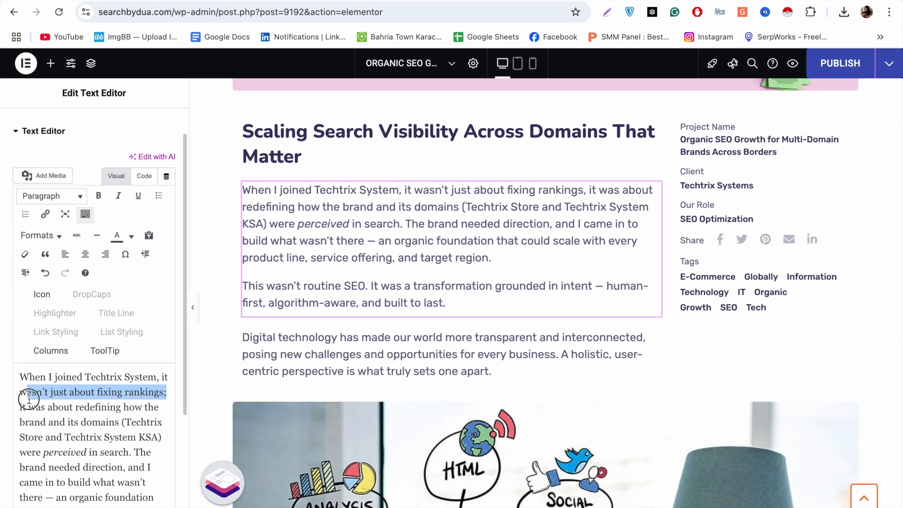
key(BackSpace)
key(BackSpace)
key(BackSpace)
key(BackSpace)
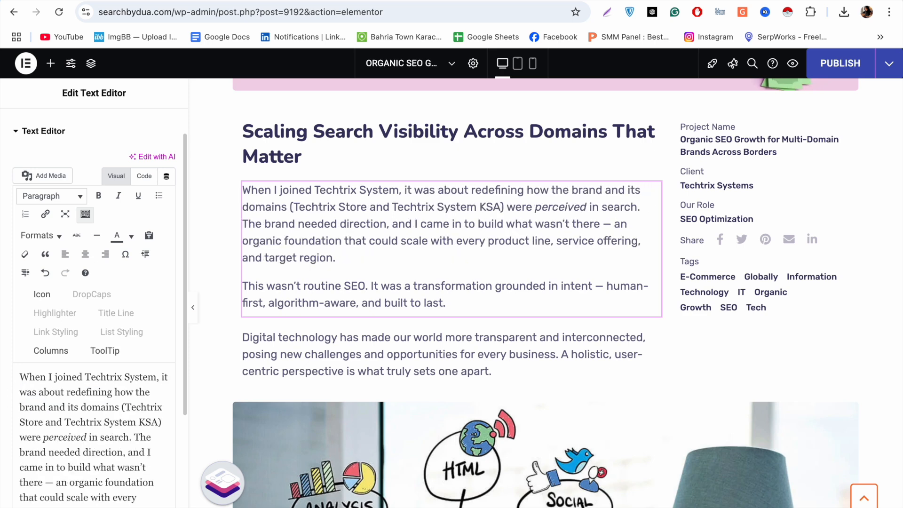
text(all)
- Replace the dash after "build what wasn't there" with ", which was"
scroll(66, 423, down, 2)
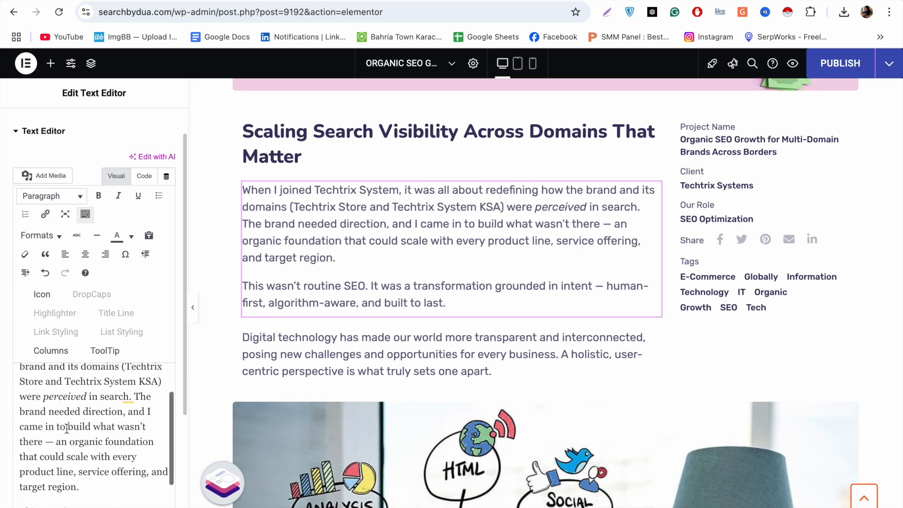
scroll(62, 426, down, 1)
key(BackSpace)
key(BackSpace)
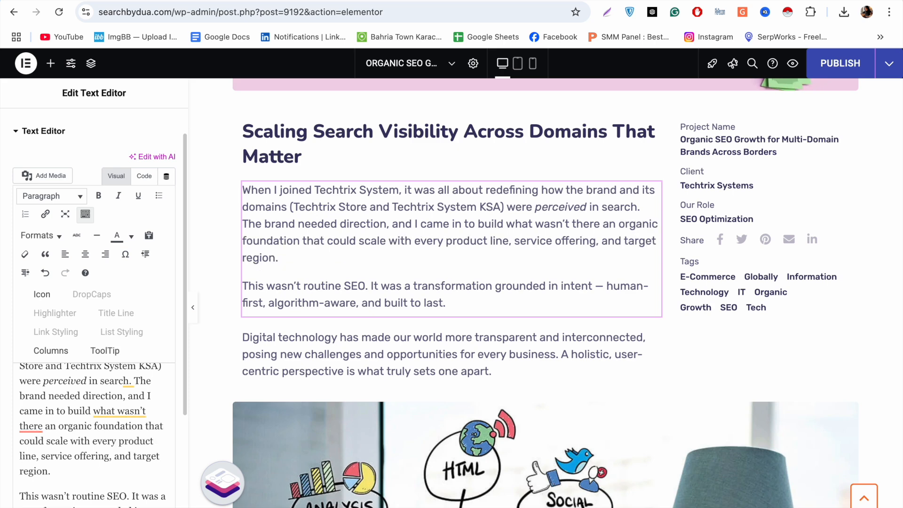
text(which was)
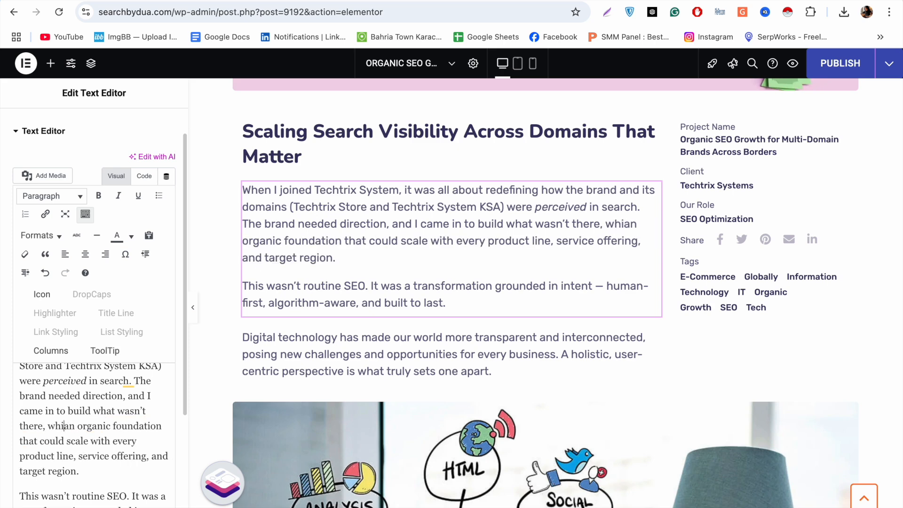
scroll(94, 433, down, 2)
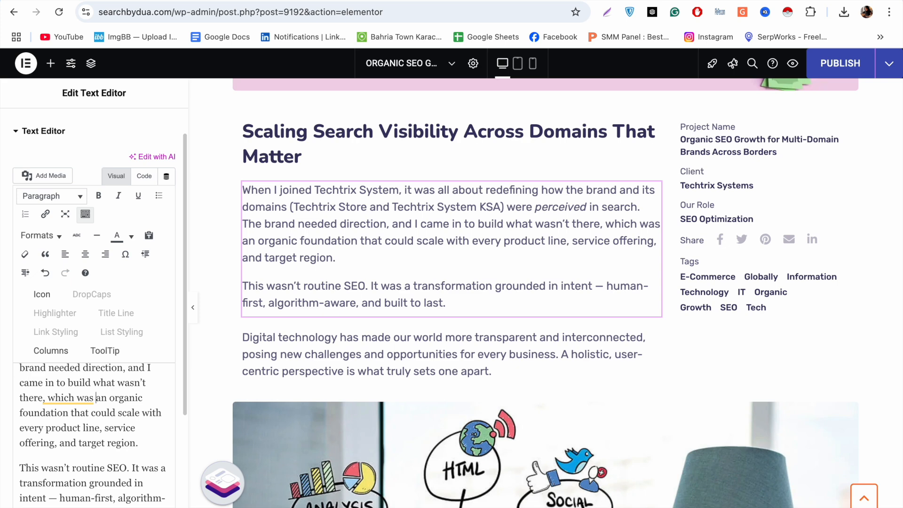
- Remove "which was" before "an organic foundation", keeping the comma after "there"
scroll(94, 432, down, 1)
key(BackSpace)
key(BackSpace)
key(BackSpace)
key(BackSpace)
key(BackSpace)
key(BackSpace)
key(BackSpace)
key(BackSpace)
key(BackSpace)
key(BackSpace)
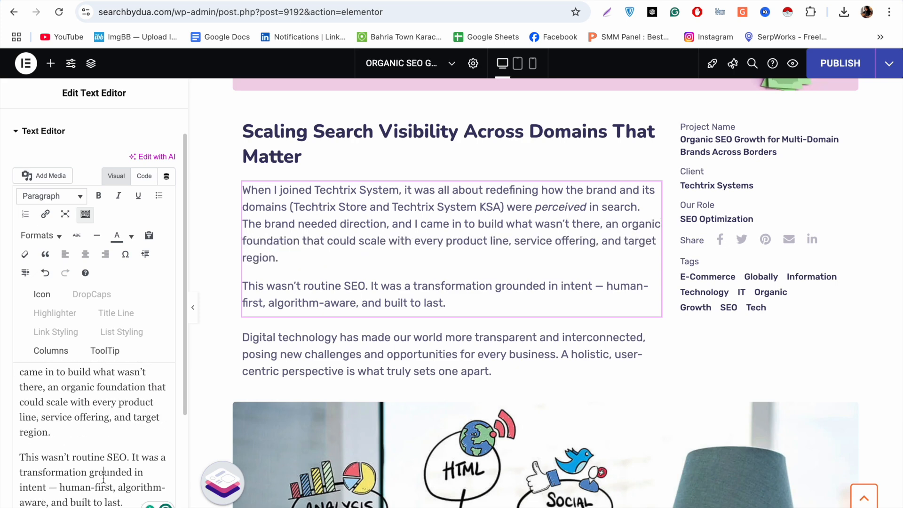
- Change "grounded in intent" to "grounded in user intent" and replace the dash after it with a comma
text(user)
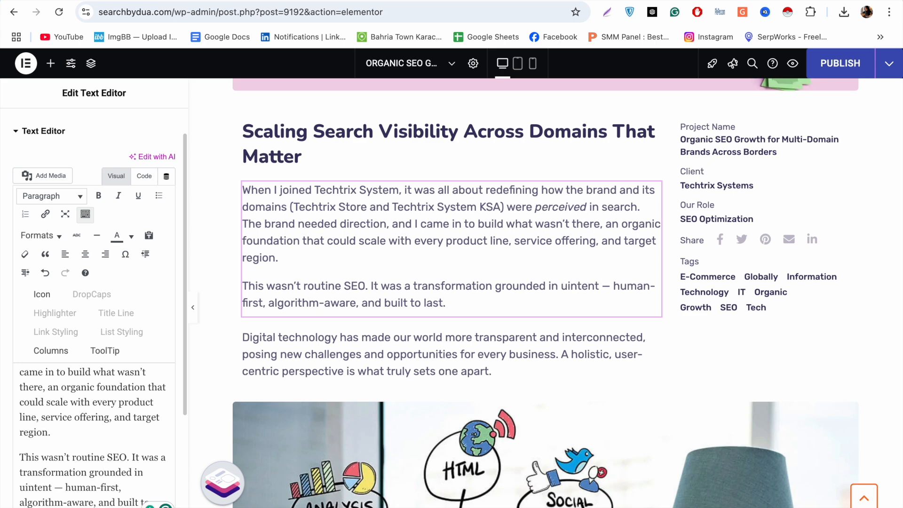
click(56, 489)
key(BackSpace)
key(BackSpace)
text(,)
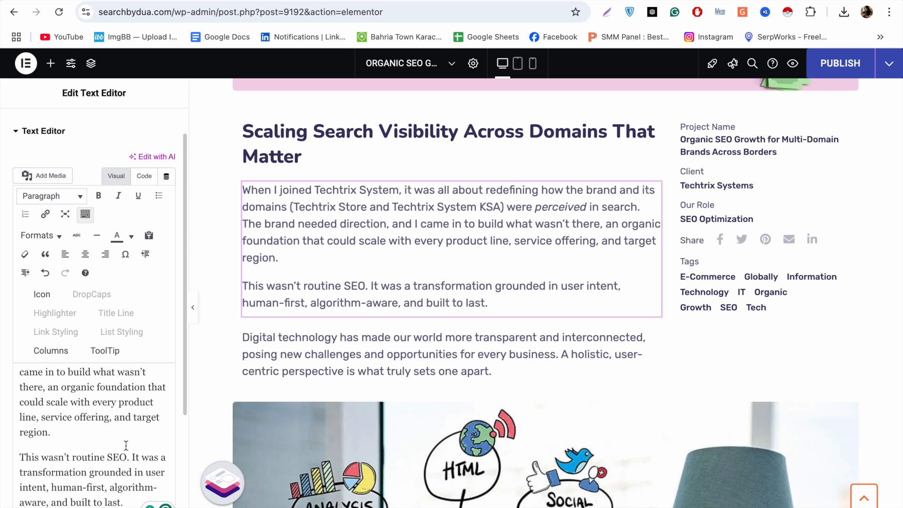
- Spell out SEO as "Search Engine Optimization" in the sentence beginning "This wasn't routine"
click(115, 456)
text(earch)
click(148, 459)
text(ni)
key(BackSpace)
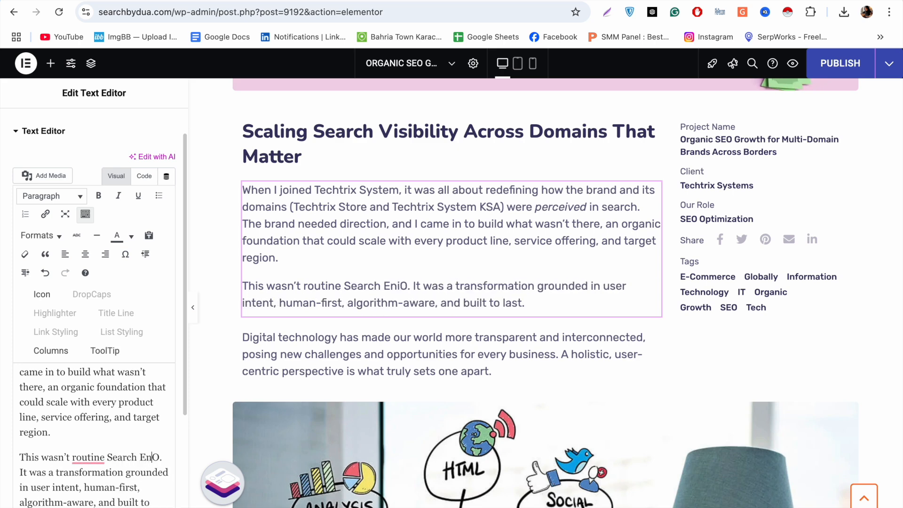
text(gine O)
text(ptimization)
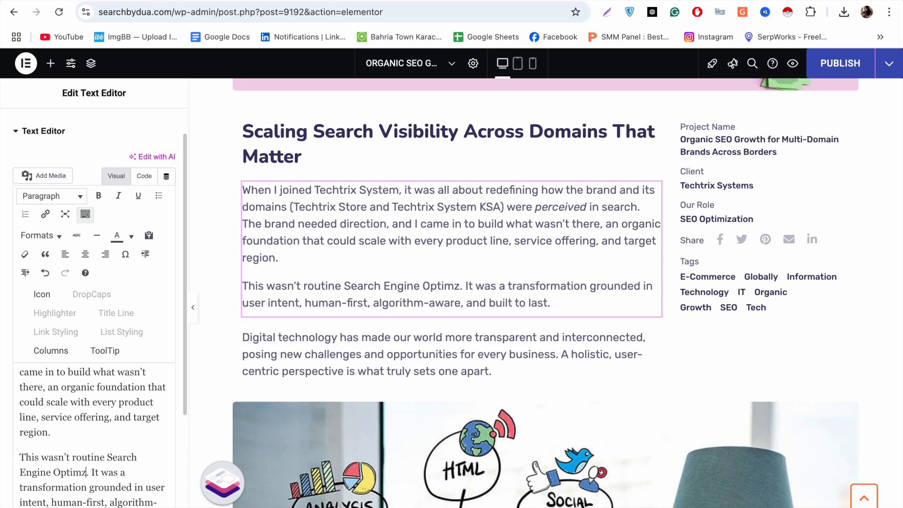
- Delete the placeholder text block beginning "Digital technology has made our world" below the new intro
scroll(280, 338, down, 1)
click(280, 327)
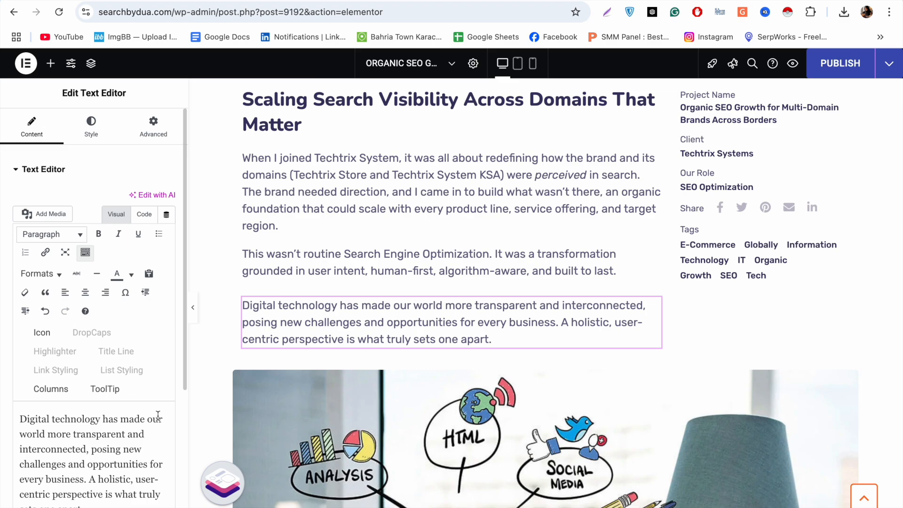
right_click(650, 312)
key(Delete)
- Compare ChatGPT's remaining sections with the placeholder content below the SEO image on the portfolio page
scroll(658, 331, up, 3)
scroll(658, 331, down, 10)
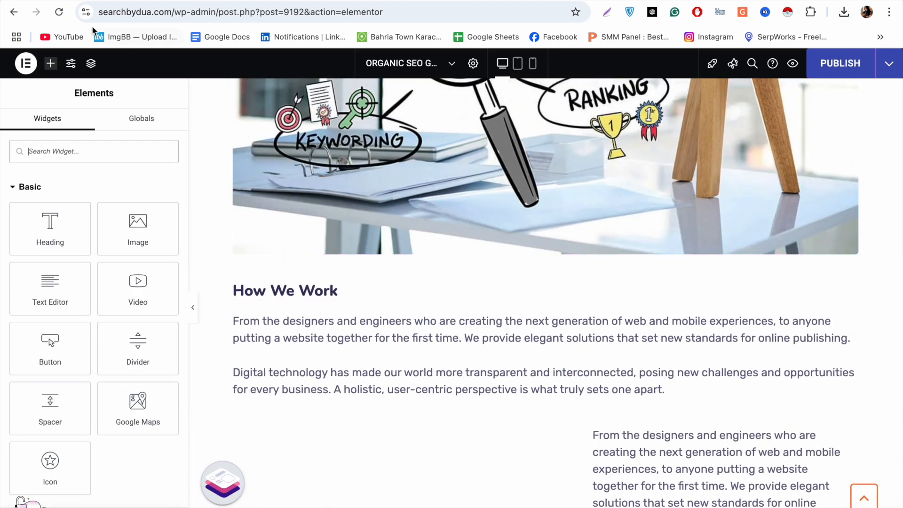
click(93, 2)
scroll(358, 298, down, 6)
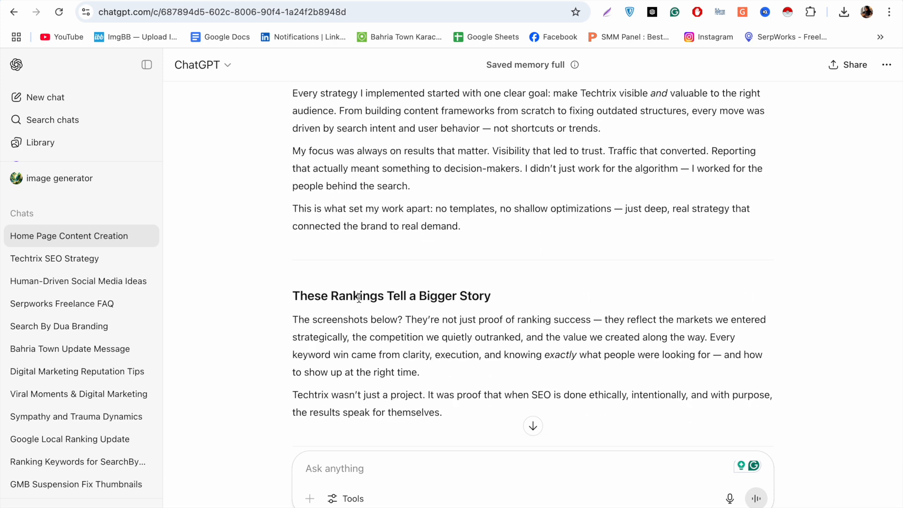
click(335, 2)
scroll(419, 282, down, 9)
scroll(421, 282, up, 4)
- Open the bar chart's settings, check the available chart types and review the remaining charts and text down the page
click(567, 183)
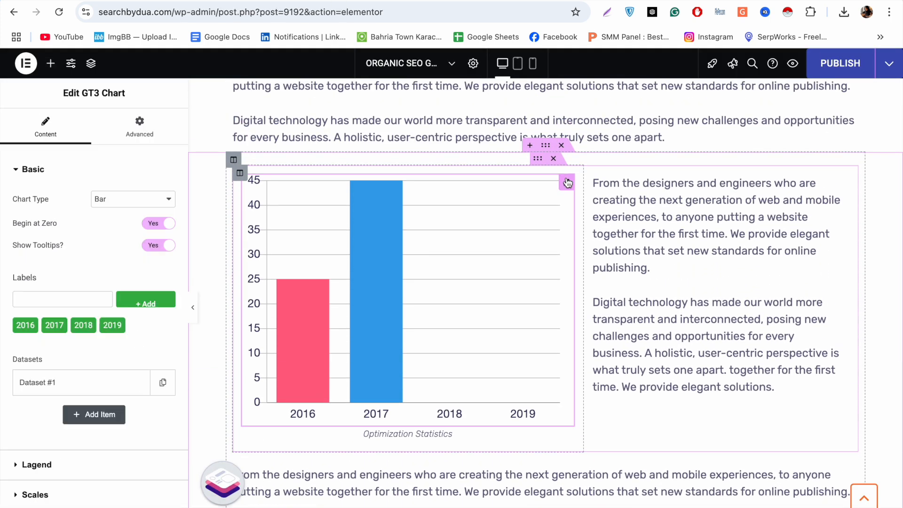
scroll(682, 179, up, 2)
click(158, 200)
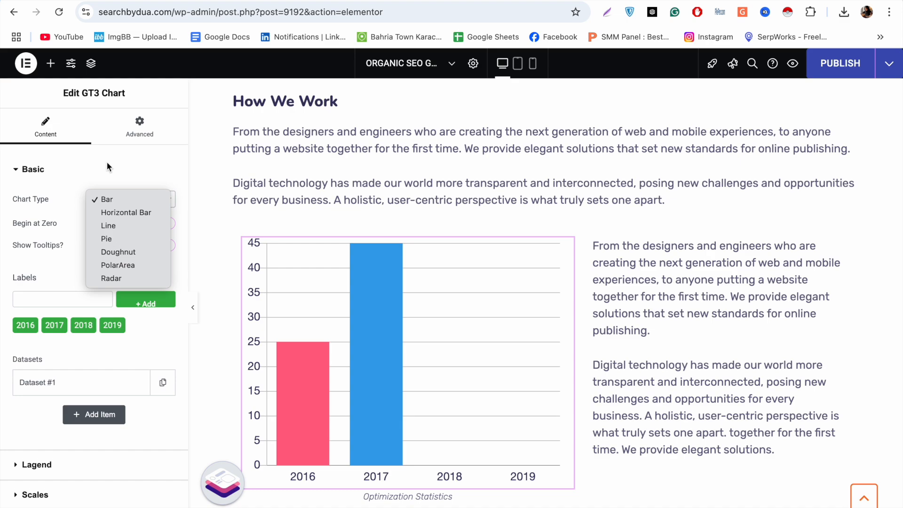
click(71, 240)
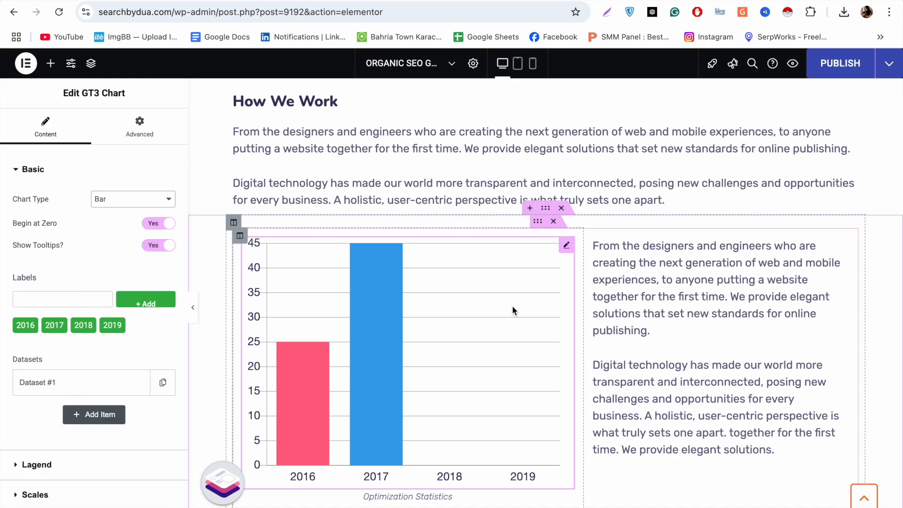
scroll(580, 244, up, 3)
scroll(580, 244, down, 14)
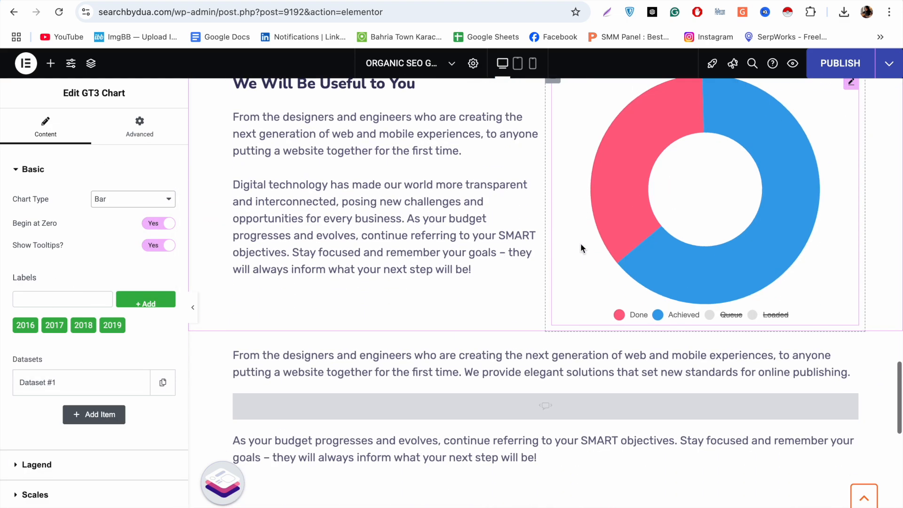
- Replace the "How We Work" heading with "Intent-Based SEO that Spoke Directly to People" from the ChatGPT text
scroll(580, 243, up, 15)
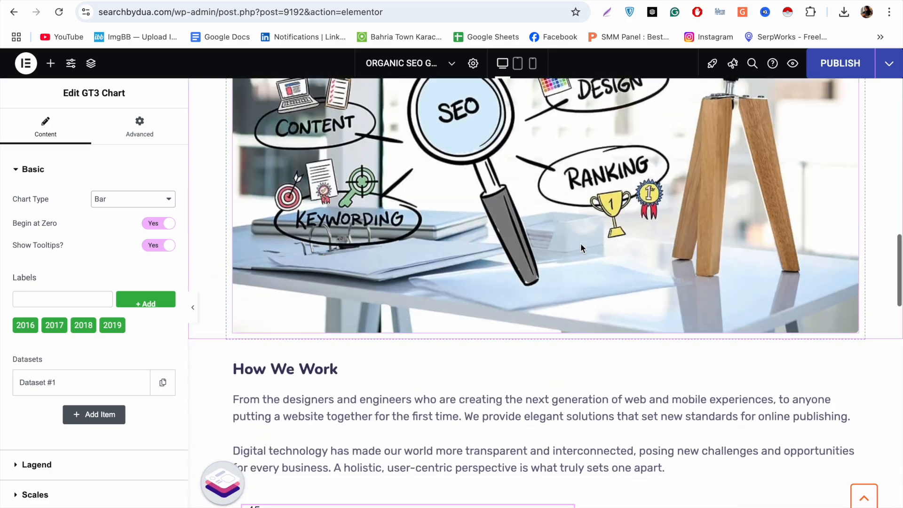
key(ctrl+Tab)
scroll(283, 254, up, 3)
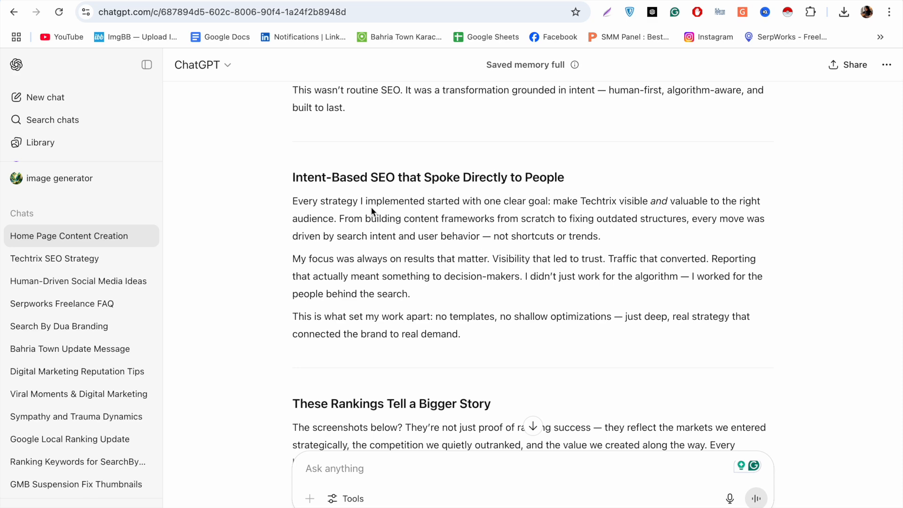
scroll(370, 209, down, 3)
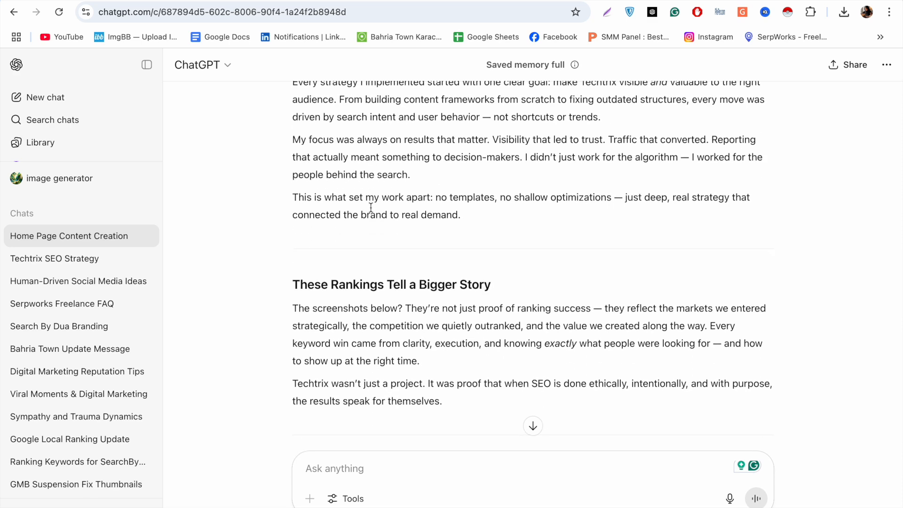
scroll(371, 207, up, 1)
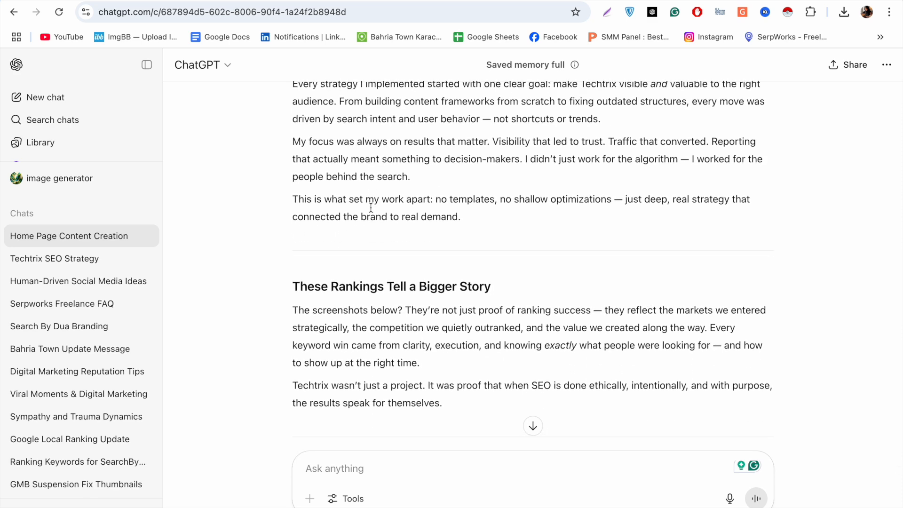
scroll(371, 207, down, 3)
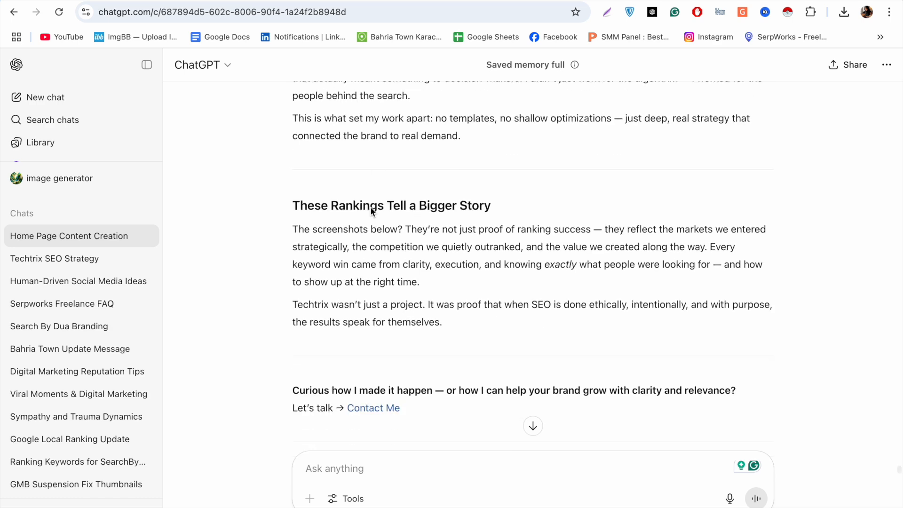
scroll(370, 202, up, 4)
triple_click(377, 133)
key(super+c)
click(329, 5)
click(291, 63)
key(super+a)
key(super+v)
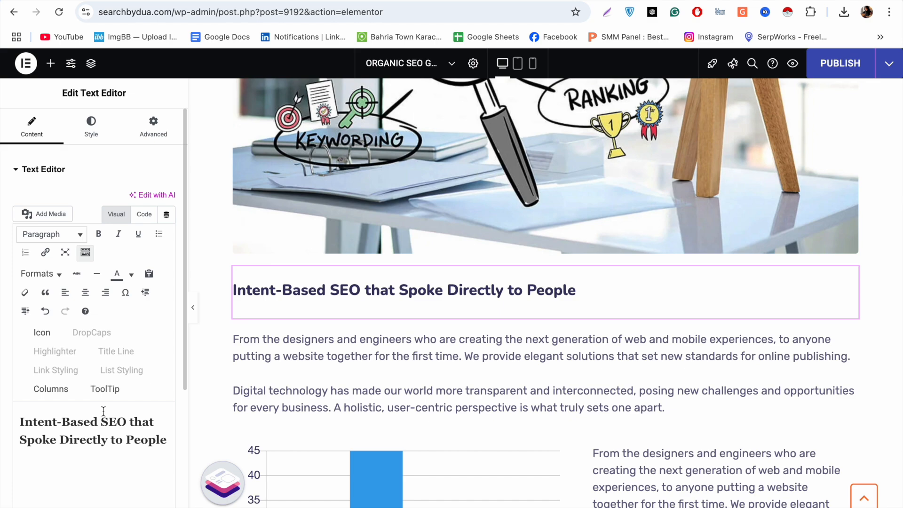
- Replace the paragraph under the new heading with ChatGPT's "Every strategy I implemented" paragraph, ending it at "user behavior"
key(ctrl+Tab)
triple_click(299, 175)
key(super+c)
key(ctrl+shift+Tab)
click(329, 329)
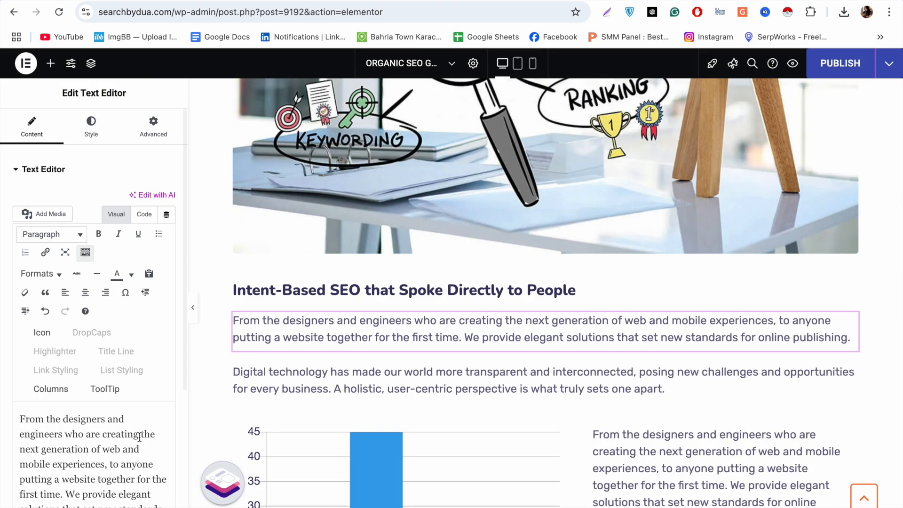
click(123, 461)
key(super+a)
key(super+v)
drag(125, 501, 160, 507)
key(BackSpace)
- Replace the "Digital technology has made our world" paragraph with ChatGPT's "My focus was always on results" paragraph, adding a comma after "algorithm"
click(340, 403)
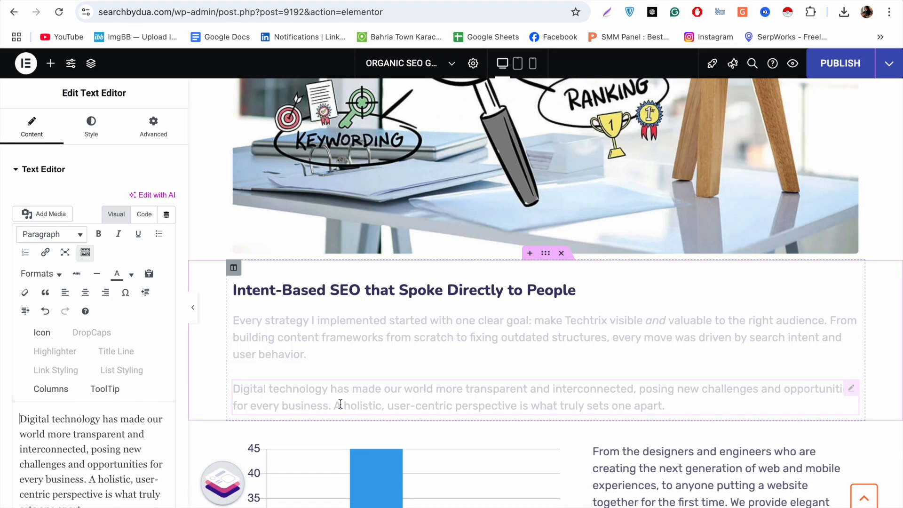
key(ctrl+Tab)
triple_click(301, 220)
click(293, 219)
triple_click(299, 225)
key(super+c)
key(ctrl+shift+Tab)
click(54, 499)
key(super+a)
key(super+v)
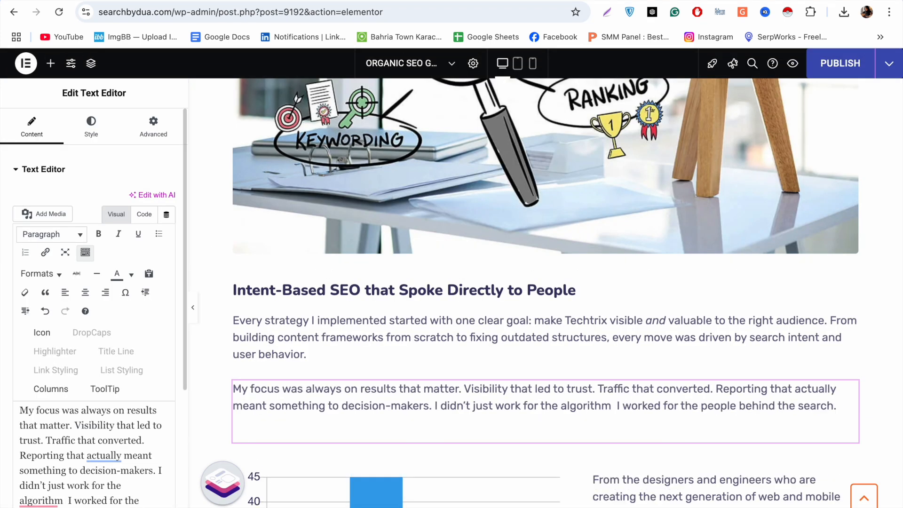
scroll(197, 350, down, 2)
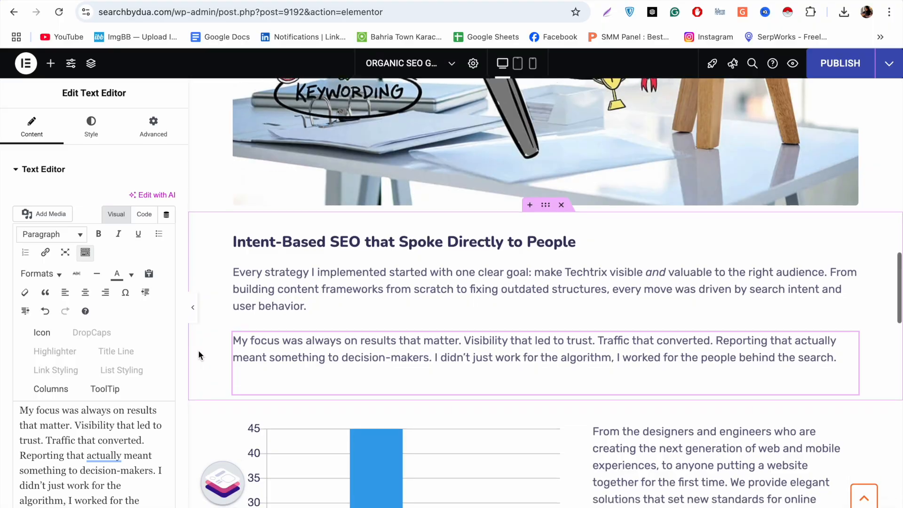
click(290, 81)
click(498, 503)
- Delete the bar chart and its "Optimization Statistics" caption
scroll(560, 336, down, 3)
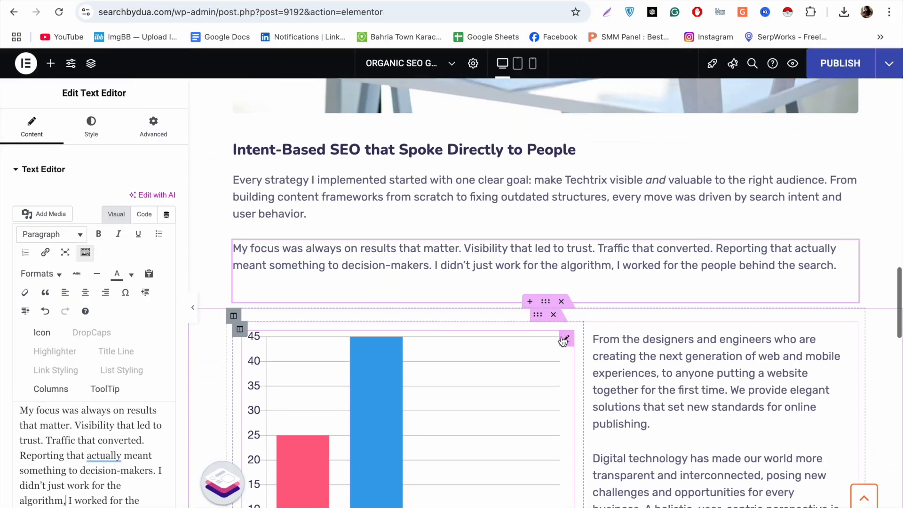
click(655, 303)
scroll(655, 303, down, 2)
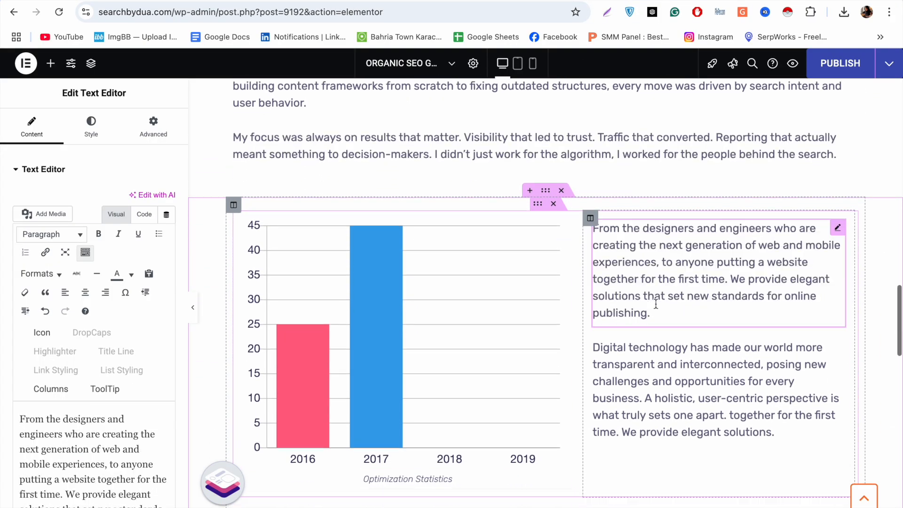
right_click(566, 186)
click(610, 466)
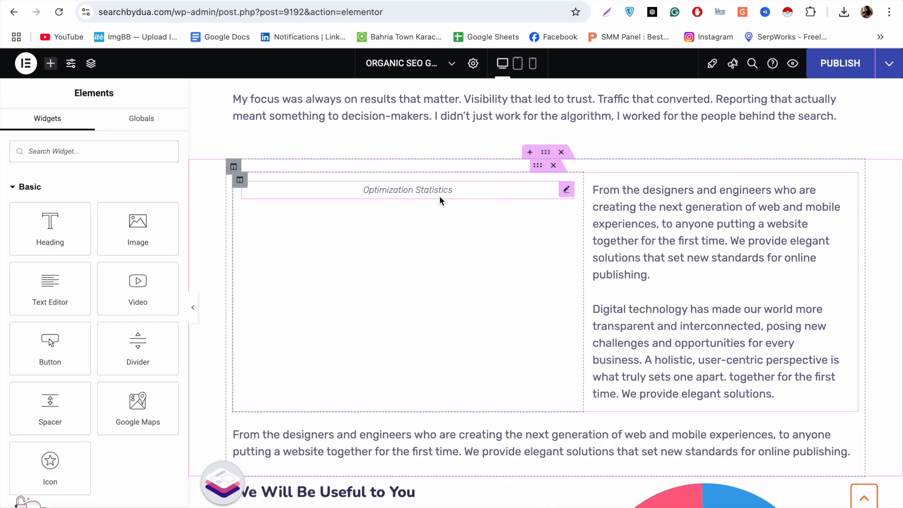
click(439, 193)
right_click(568, 191)
click(590, 467)
- Add an Image Carousel widget to the emptied column and open its media selection
scroll(140, 353, down, 10)
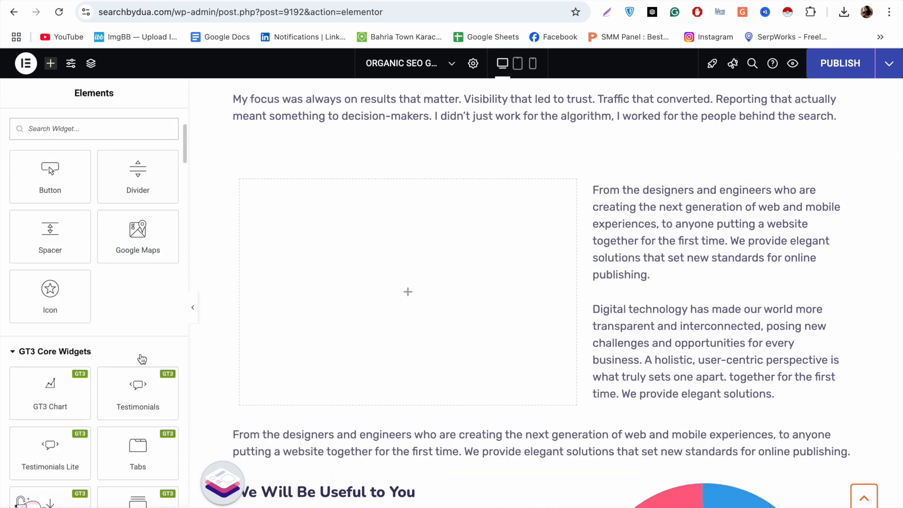
scroll(141, 355, down, 15)
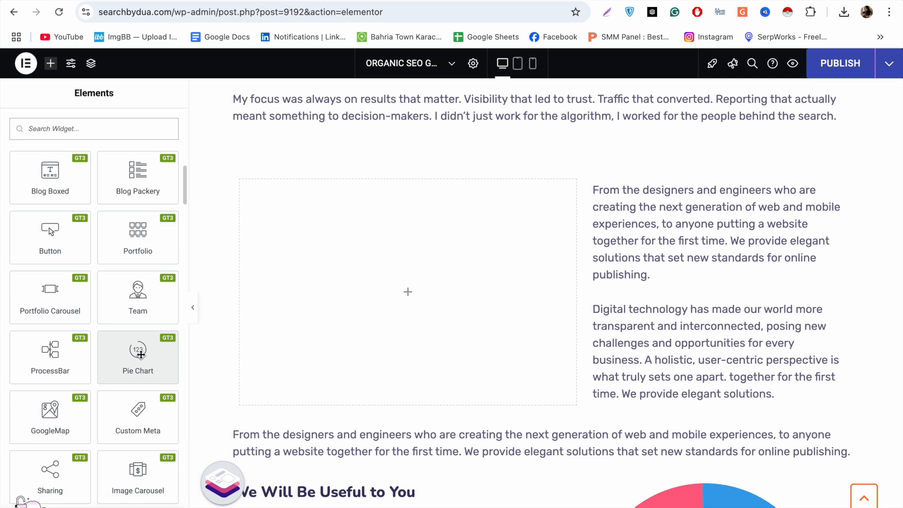
scroll(140, 355, down, 20)
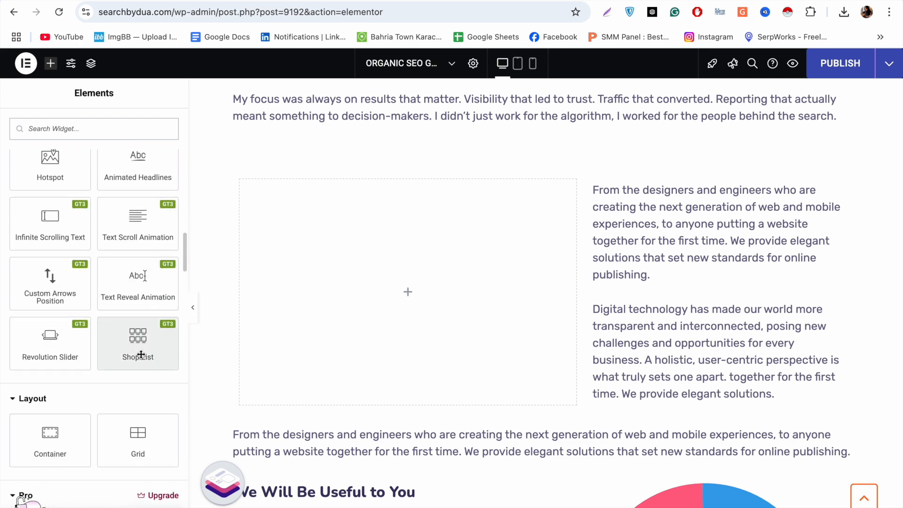
scroll(141, 354, down, 3)
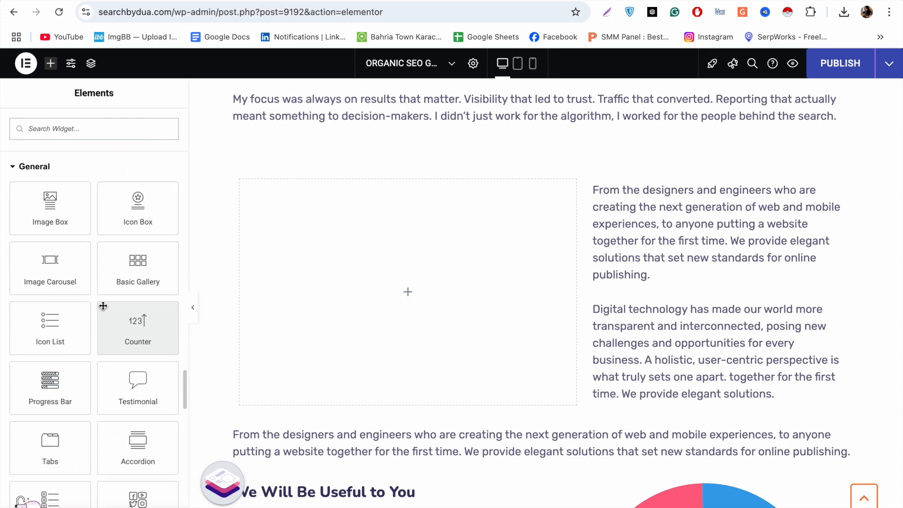
drag(56, 273, 320, 279)
click(29, 254)
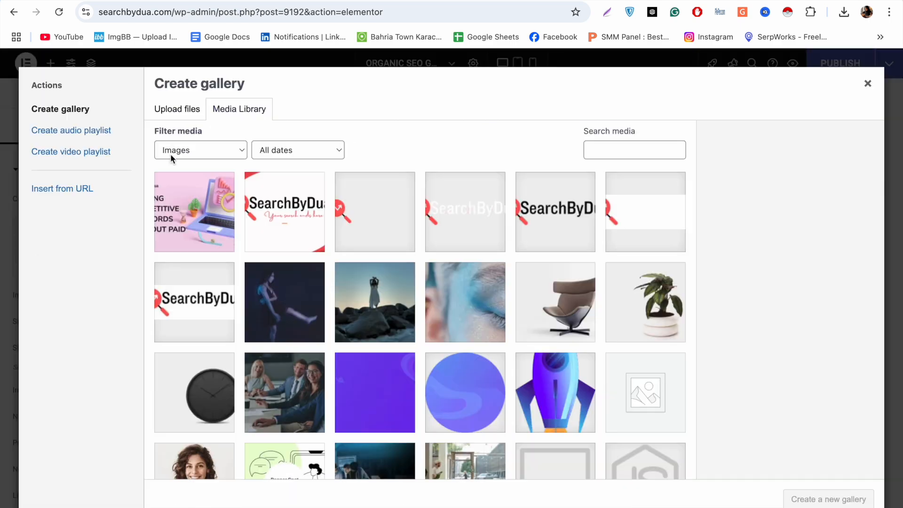
- Open the Techtrix Rankings - Portfolio folder on the desktop and preview the ranking screenshots
click(203, 118)
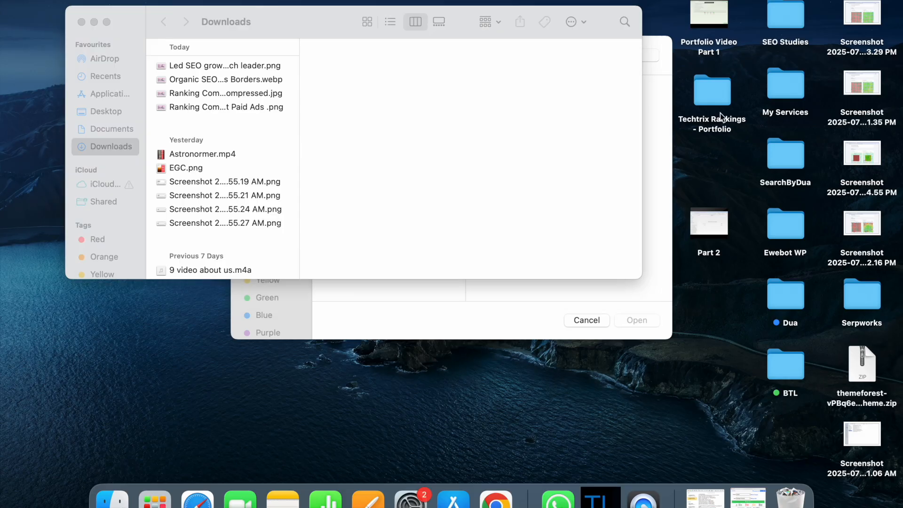
double_click(718, 94)
click(476, 143)
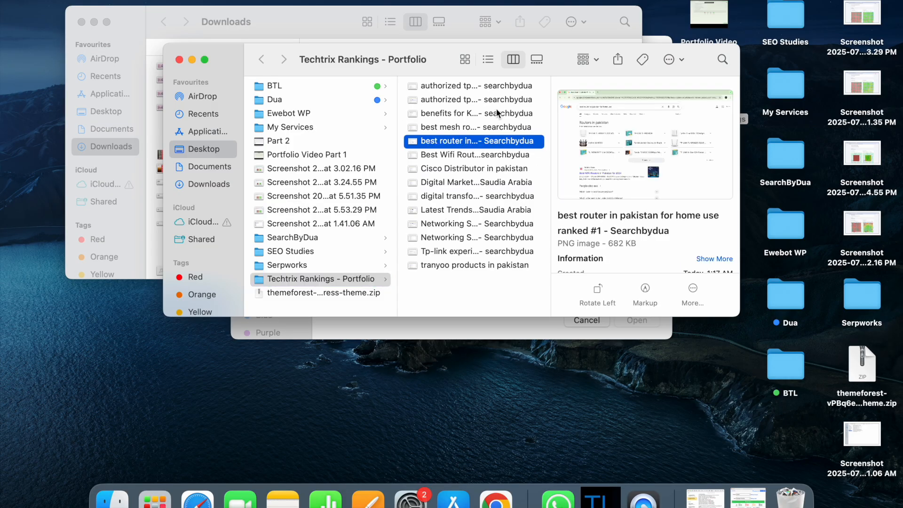
click(527, 127)
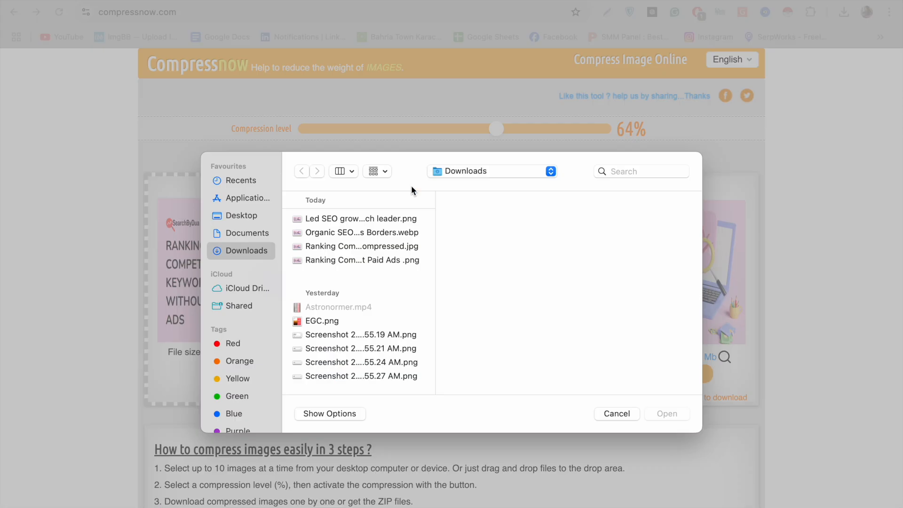
- Upload the first ten screenshots from the Techtrix Rankings - Portfolio desktop folder to Compressnow
click(241, 215)
click(364, 234)
click(527, 219)
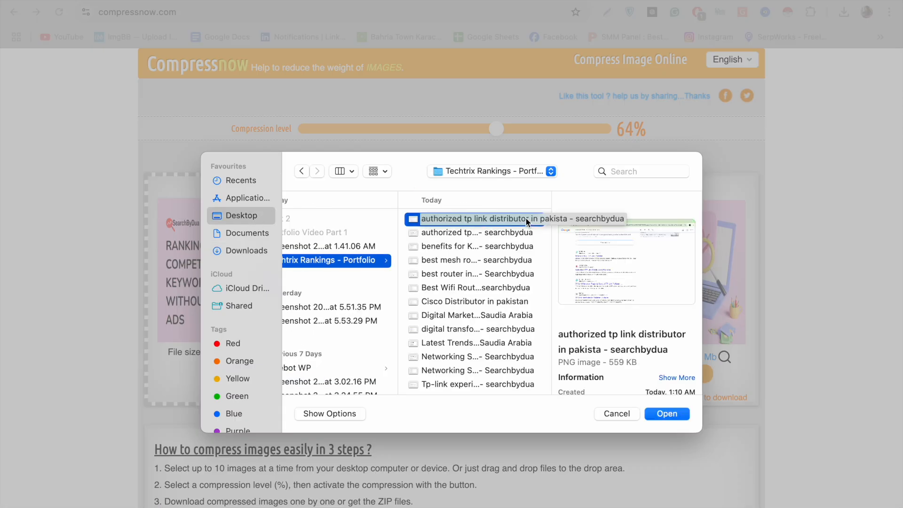
key(shift+Down)
key(shift+Down)
key(shift+Down)
key(shift+Down)
key(shift+Down)
key(shift+Down)
key(shift+Down)
key(shift+Down)
key(shift+Down)
key(Return)
scroll(315, 301, down, 10)
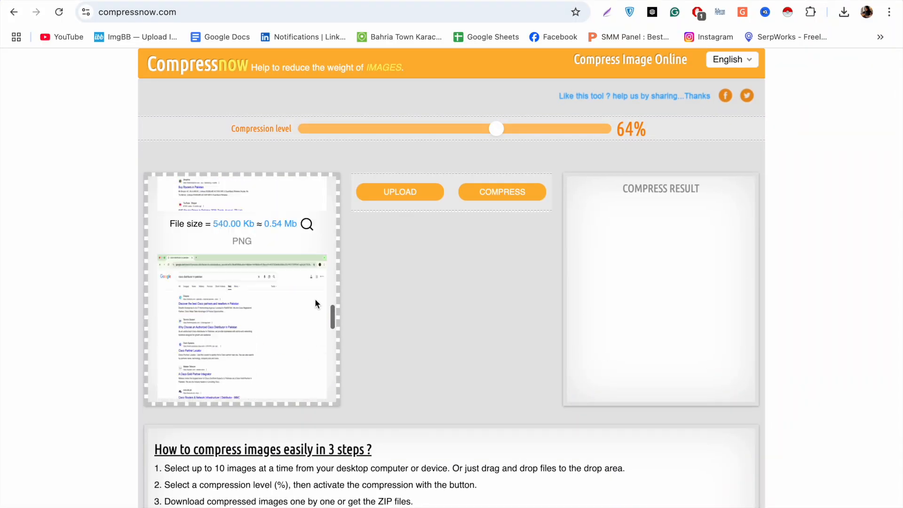
- Compress the uploaded screenshots at 56% and try to download them as a ZIP
scroll(315, 301, up, 10)
drag(413, 131, 388, 129)
scroll(310, 307, down, 5)
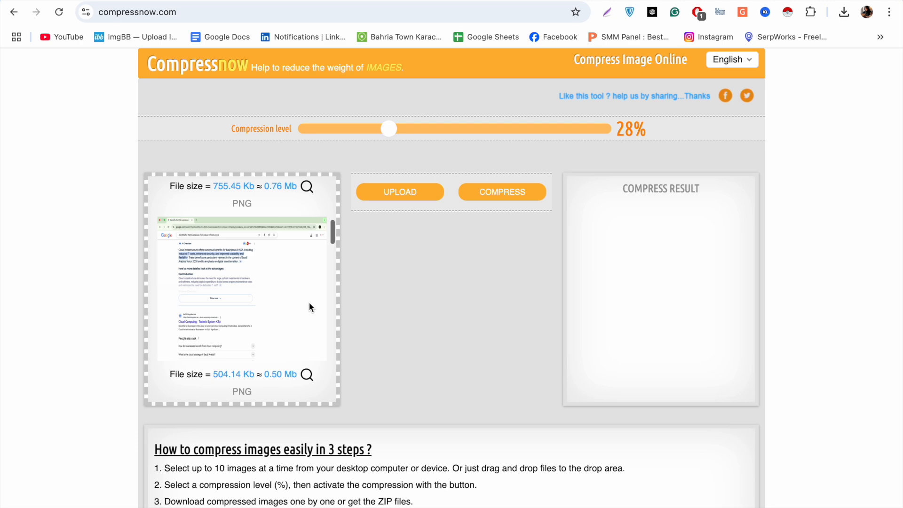
scroll(309, 303, down, 4)
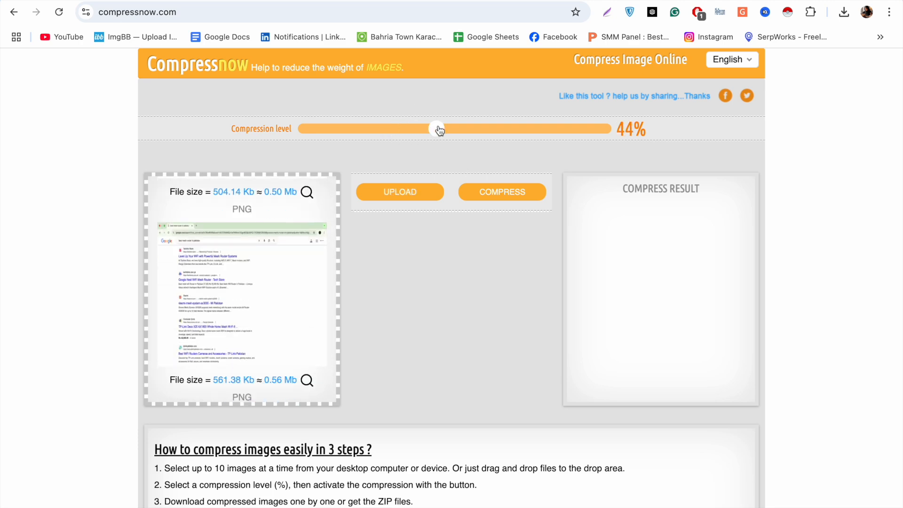
click(508, 196)
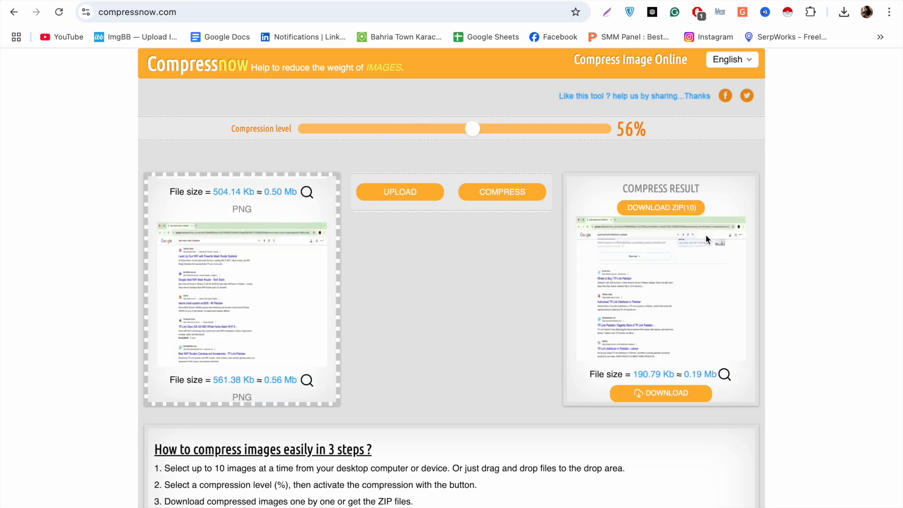
click(687, 210)
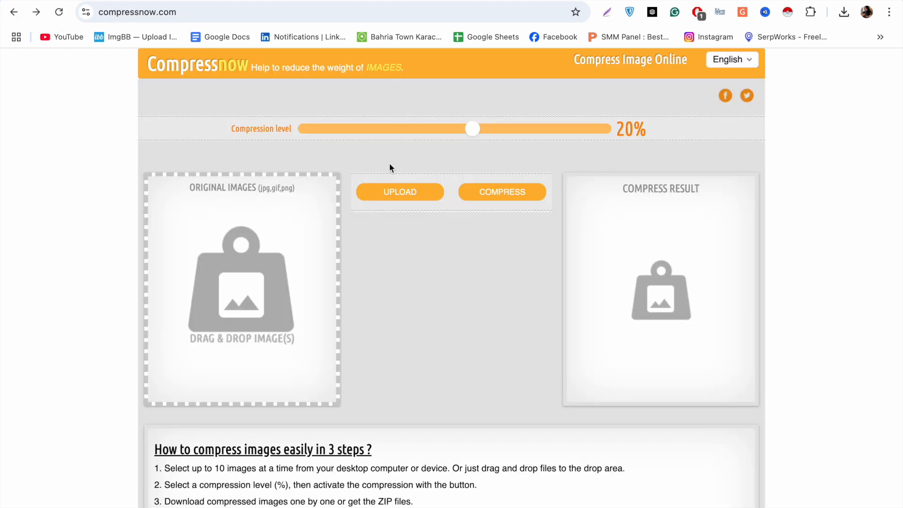
- Try to upload the ranking screenshots to the image compressor again
click(391, 192)
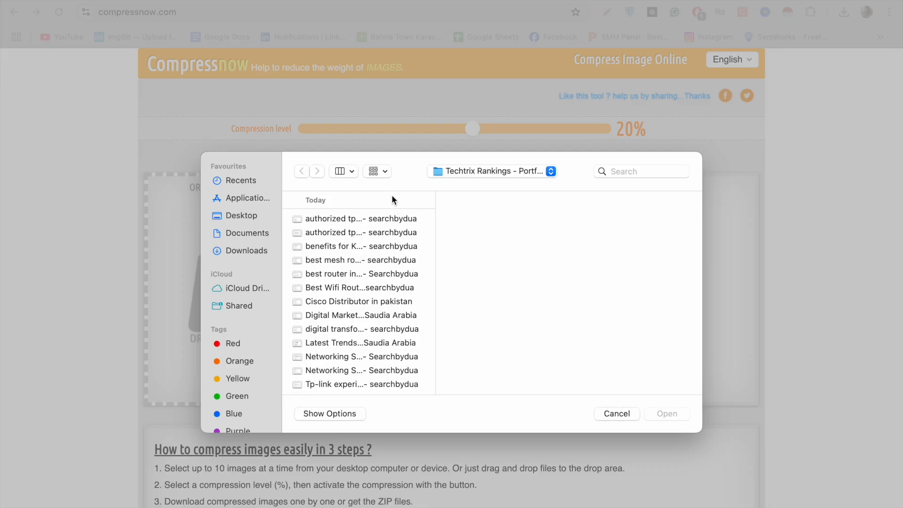
click(395, 218)
click(399, 232)
shift+click(401, 219)
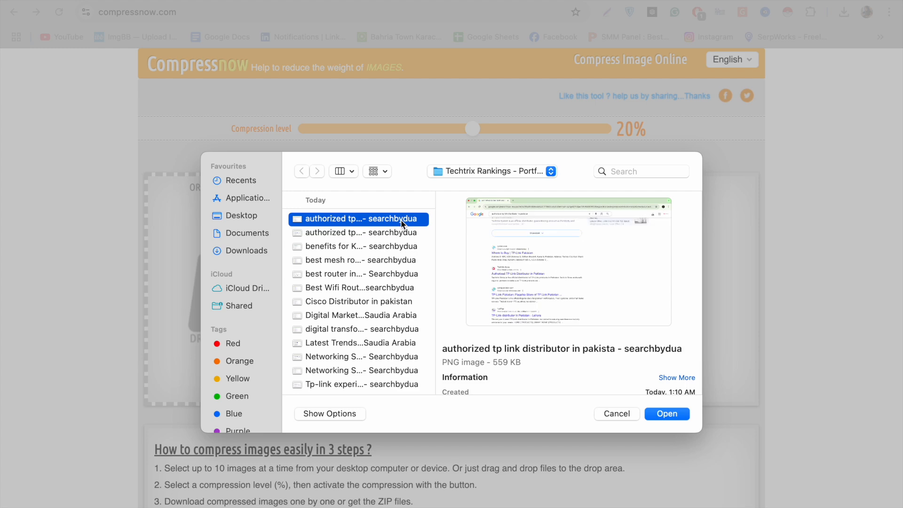
key(shift+Down)
key(shift+Down)
key(shift+Down)
key(shift+Down)
key(shift+Down)
key(shift+Down)
key(shift+Down)
key(shift+Down)
key(Return)
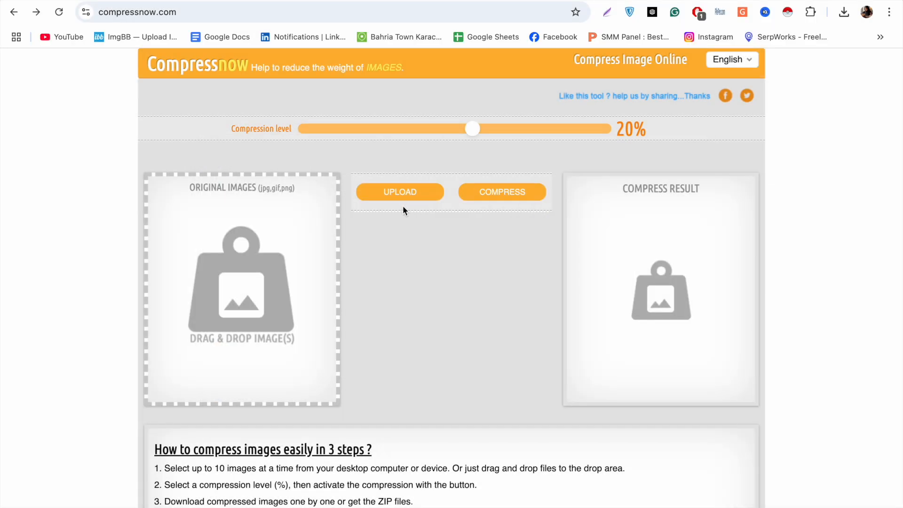
click(408, 195)
click(404, 219)
key(shift+Down)
key(shift+Down)
key(shift+Down)
key(Return)
scroll(298, 329, down, 2)
scroll(104, 78, up, 2)
- Reload the compressor page and upload the first ten screenshots from the Techtrix Rankings - Portfolio folder
click(13, 12)
click(36, 11)
click(400, 192)
click(395, 219)
key(shift+Down)
key(shift+Down)
key(shift+Down)
key(shift+Down)
key(shift+Down)
key(shift+Down)
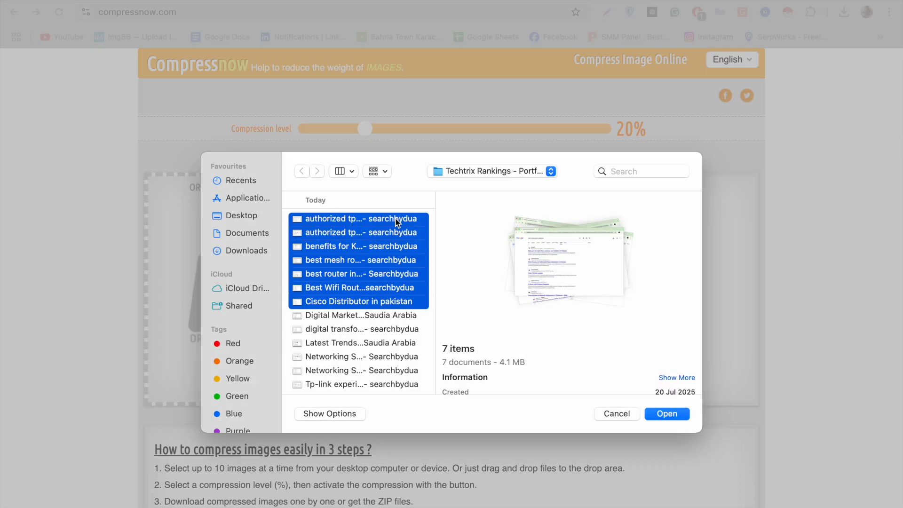
key(Return)
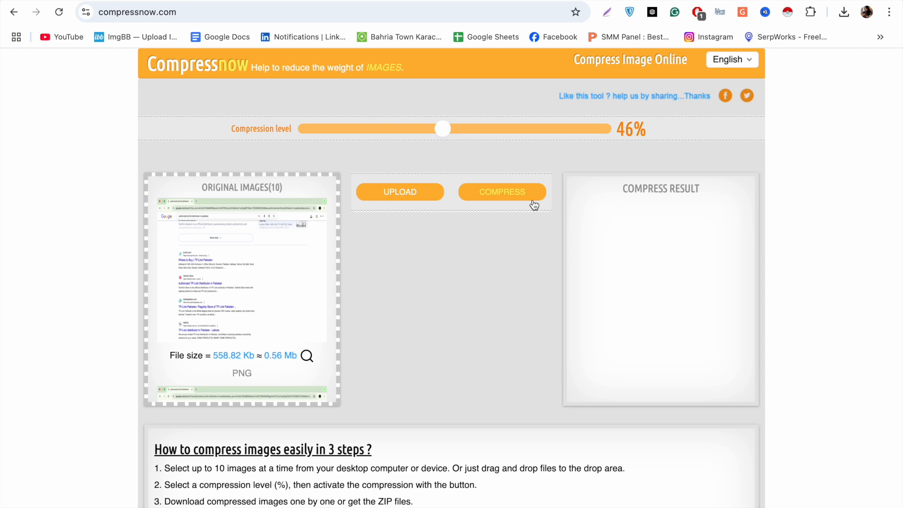
- Compress the screenshots at 46% and download the compressed images individually
click(534, 202)
click(678, 341)
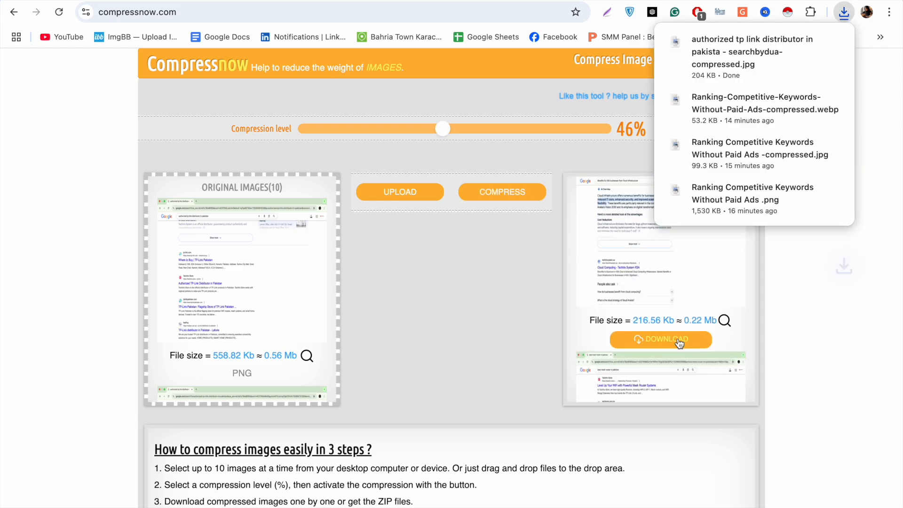
scroll(681, 341, down, 10)
click(702, 279)
- Set the selected screenshot's alt text to "authorized tp link distributor in pakistan - searchbydua" in the gallery's media library
scroll(685, 282, down, 5)
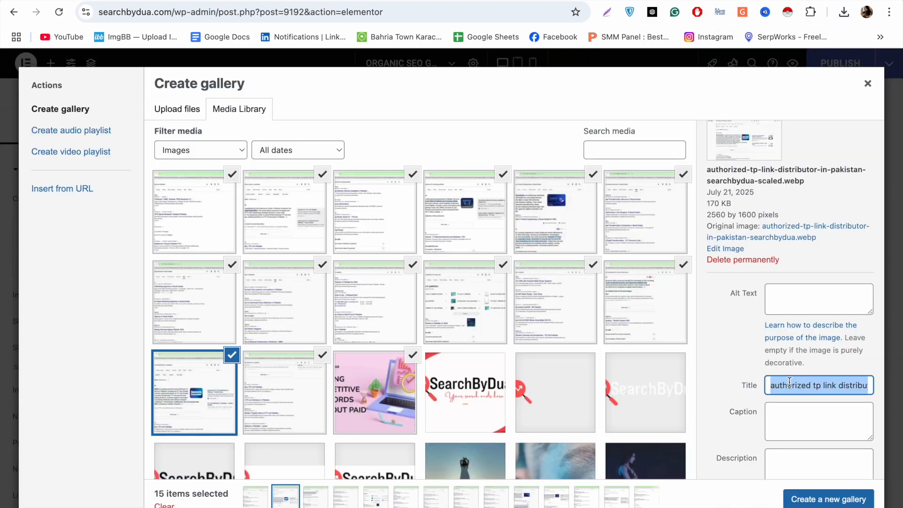
click(798, 288)
text(authorized tp link distributor in pakistan - searchbydua)
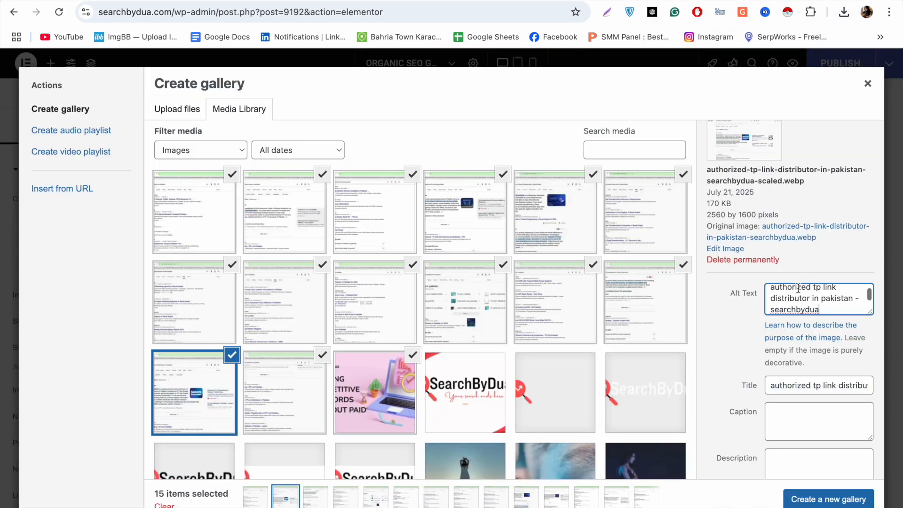
- Reuse the titles of the "benefits for KSA" and "best mesh router in pakistan" screenshots as their alt text and captions
click(651, 328)
triple_click(799, 364)
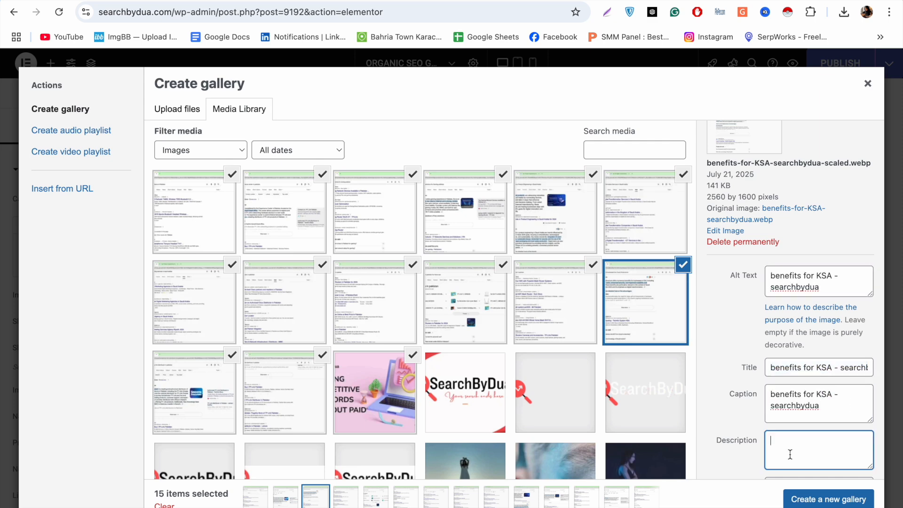
click(573, 312)
click(793, 381)
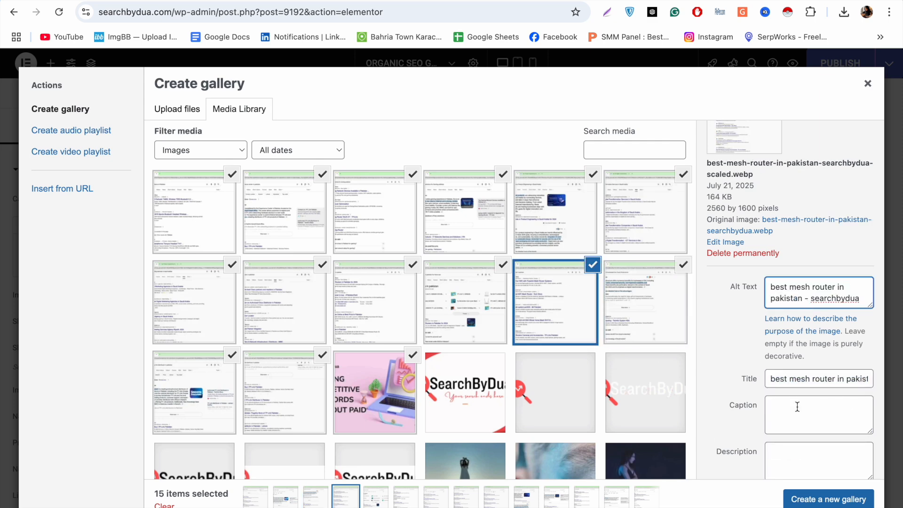
click(797, 406)
text(best mesh router in pakistan - searchbydua)
key(Tab)
- Fill in alt text and captions matching the titles for the "best router in pakistan for home use" and "Best Wifi Routers in pakistan" screenshots
click(465, 302)
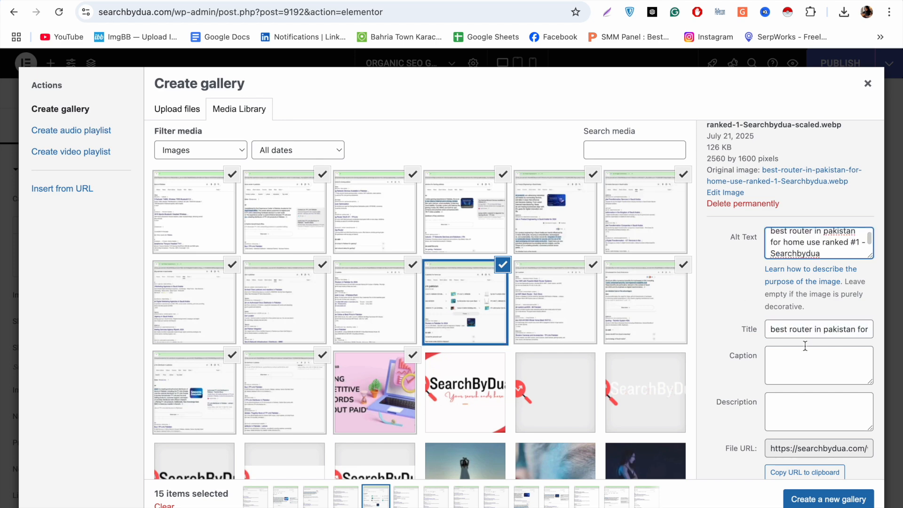
click(375, 302)
triple_click(799, 329)
click(808, 242)
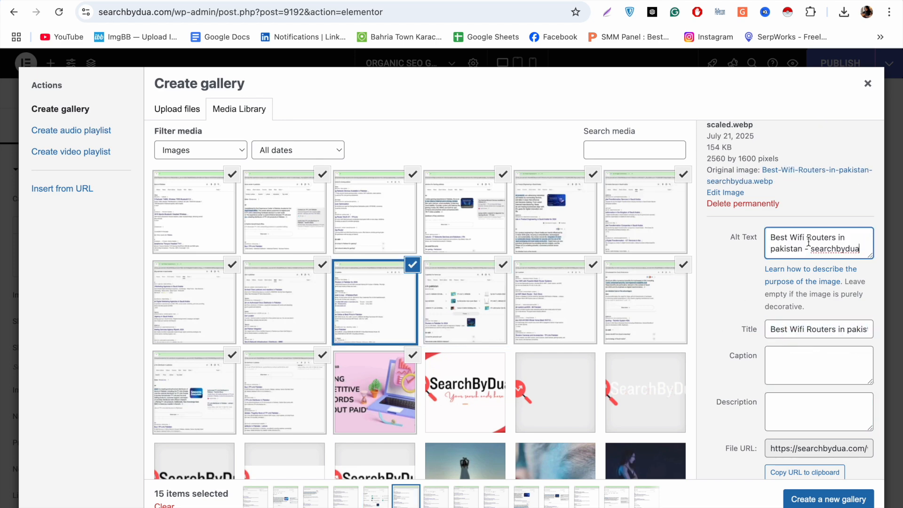
click(826, 408)
- Copy the titles of the "Cisco Distributor in pakistan" and "Digital Marketing Services in Saudia Arabia" screenshots into their alt text and captions
click(282, 287)
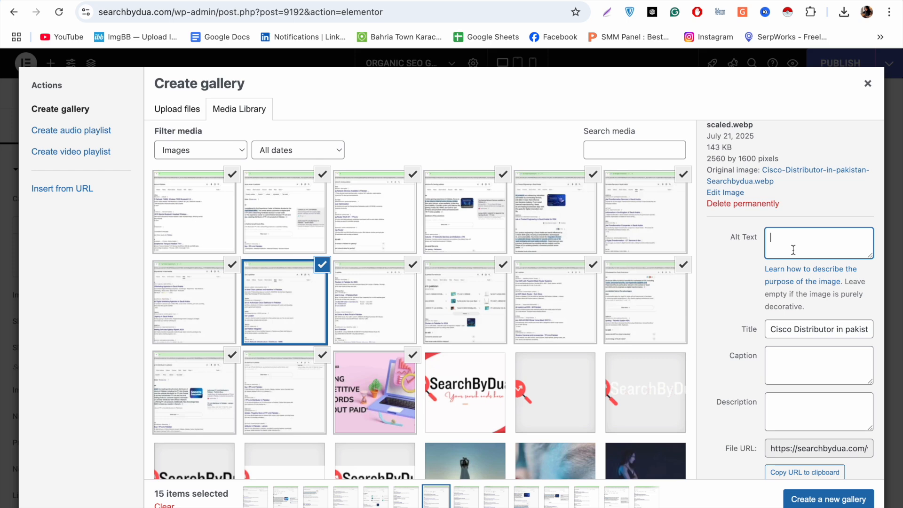
click(235, 285)
click(771, 378)
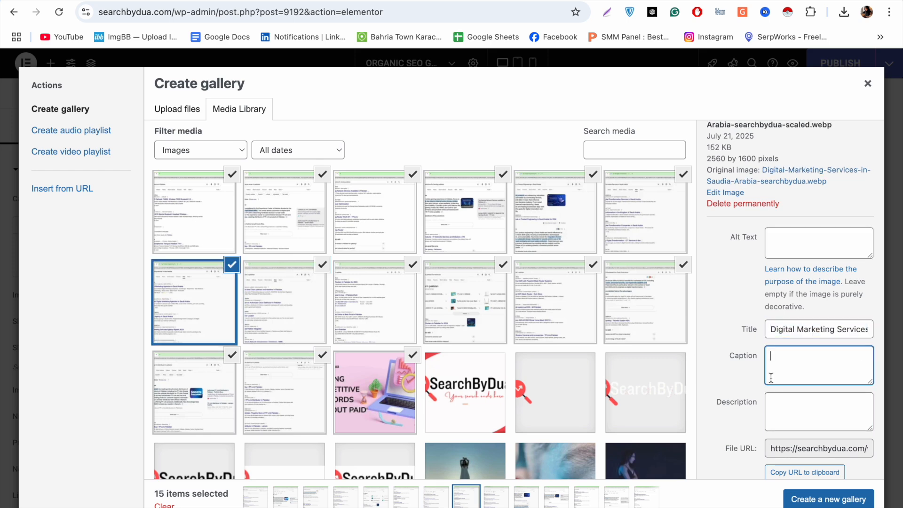
- Add title-based alt text and captions to the "digital transformation services" and "Latest Trends in Product Engineering" screenshots
click(677, 237)
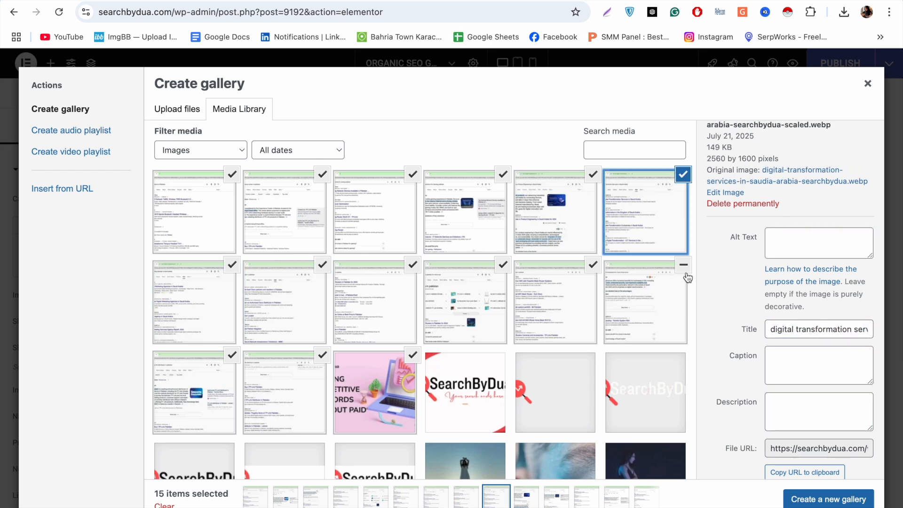
click(555, 211)
click(802, 340)
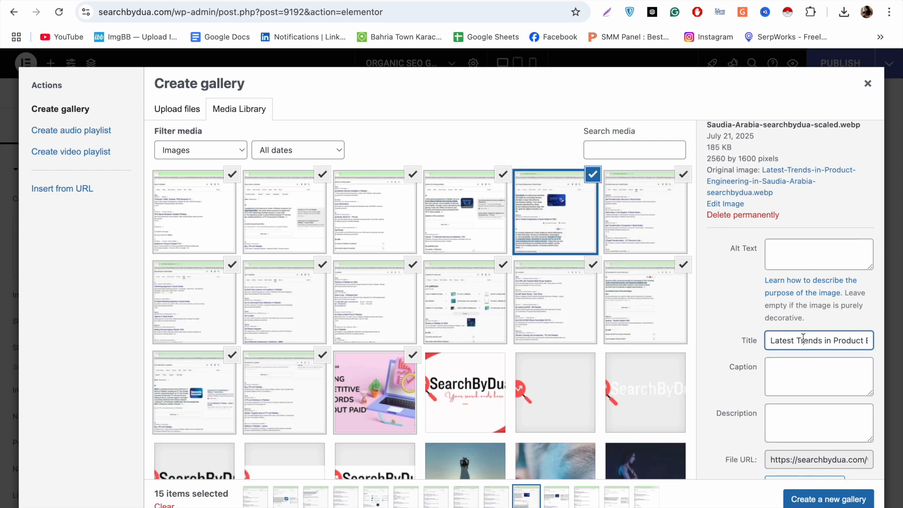
- Caption and alt-tag the two networking screenshots "Networking Solutions for gaming pakistan - Searchbydua" and "Networking Solutions for gaming pakistan outranked- Searchbydua"
click(447, 216)
click(793, 325)
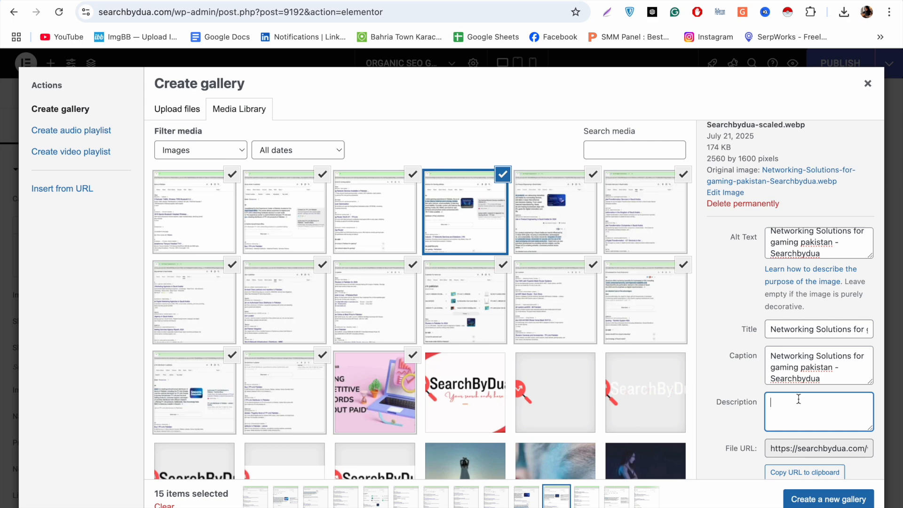
text(Networking Solutions for gaming pakistan - Searchbydua)
click(374, 212)
click(818, 261)
text(Networking Solutions for gaming pakistan outranked- Searchbydua)
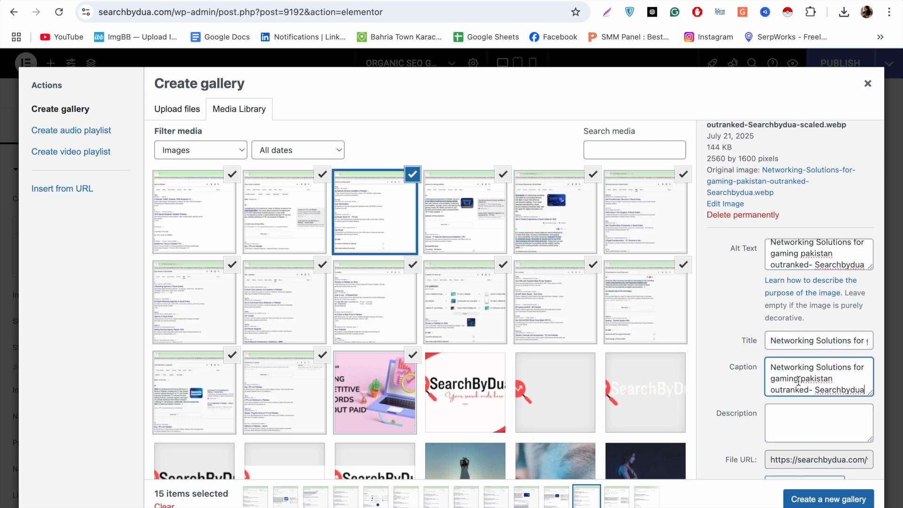
- Enter "Tp-link experience center in pakistan - searchbydua" as the alt text of the Tp-link and tranyoo screenshots
click(285, 212)
click(781, 328)
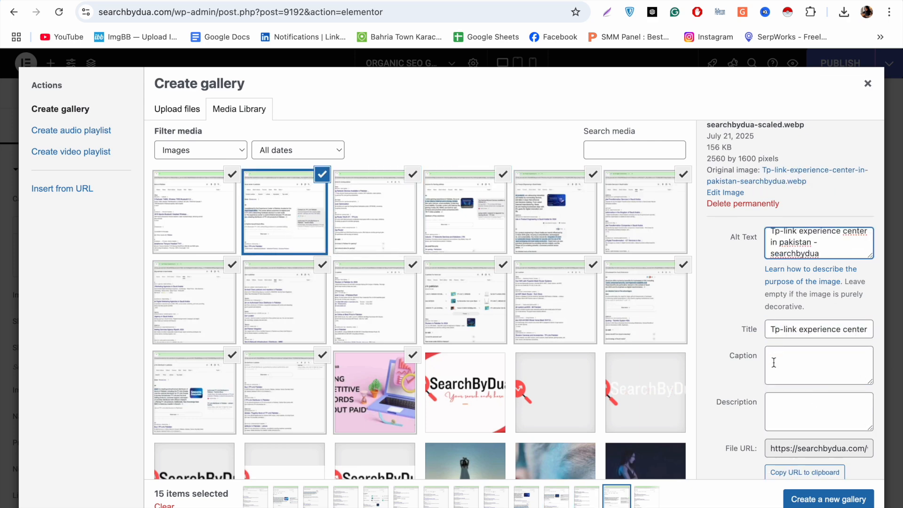
click(232, 219)
click(774, 330)
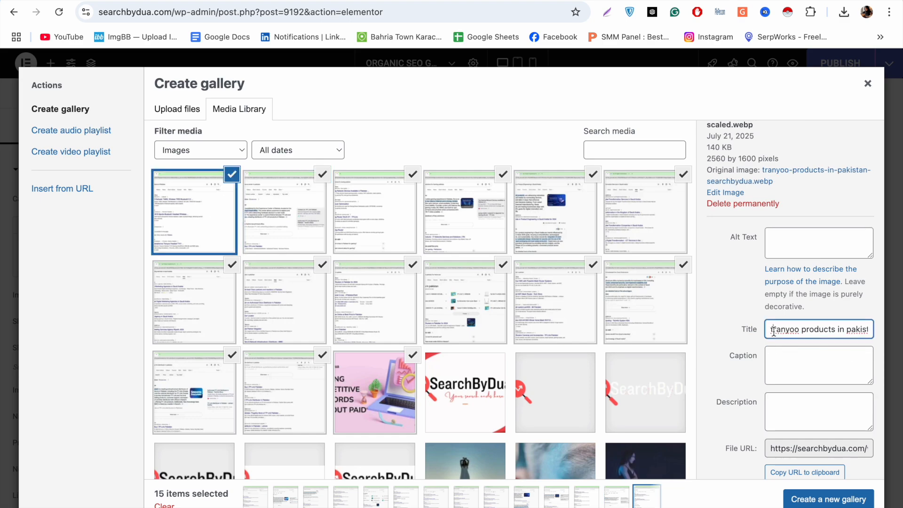
click(784, 231)
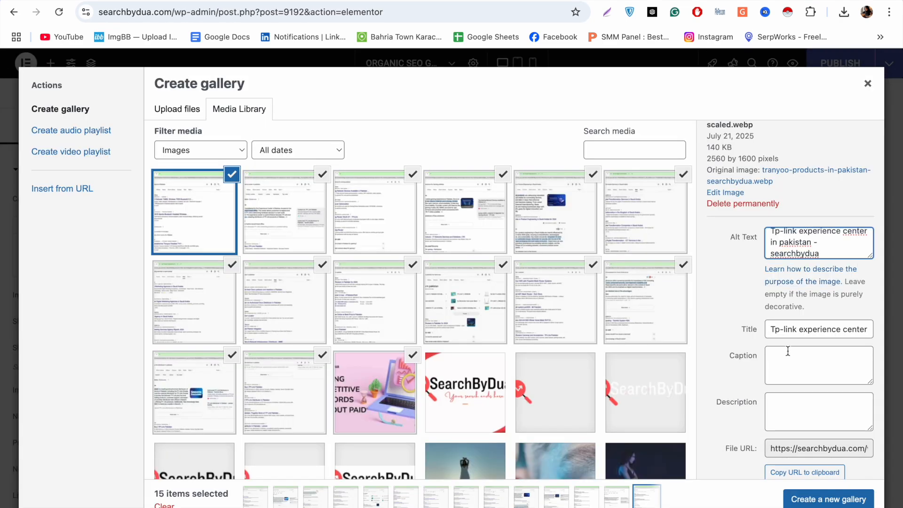
- Create a gallery from the selected images, remove the pink keyword graphic, and insert the gallery into the carousel
click(828, 499)
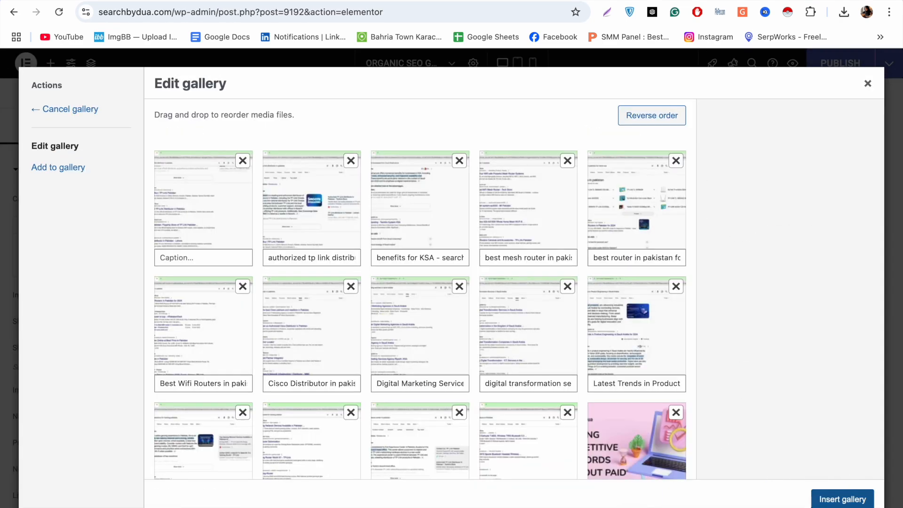
click(676, 411)
click(822, 497)
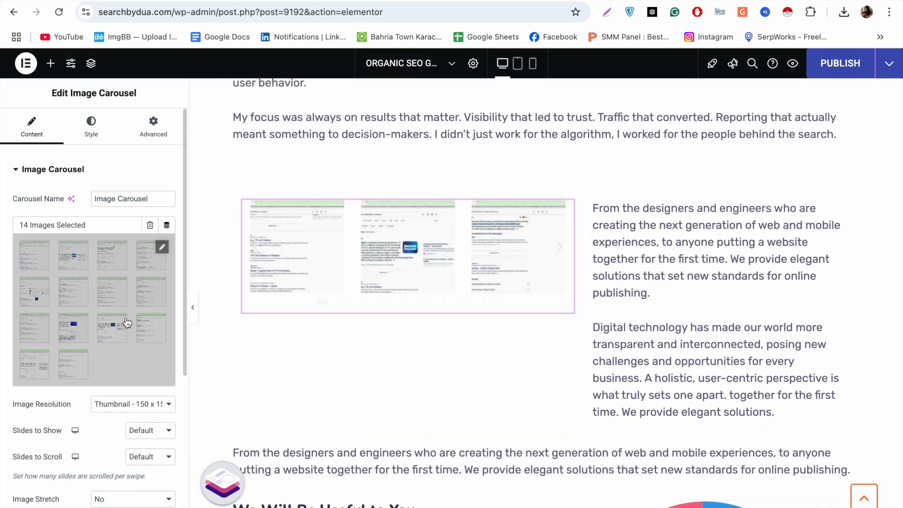
- Set the carousel's image resolution to Full and look through its slide and image stretch options
scroll(126, 320, down, 2)
click(141, 365)
click(155, 403)
click(158, 366)
click(117, 484)
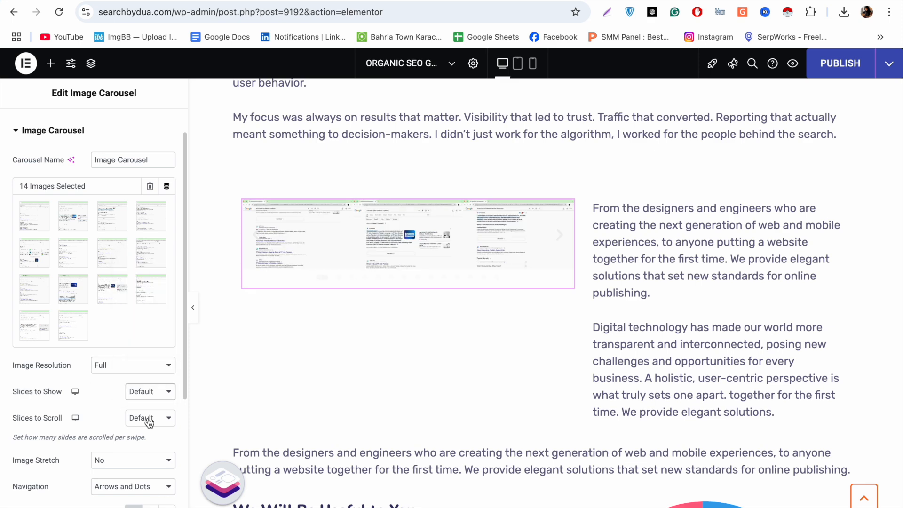
click(151, 457)
click(148, 471)
click(149, 468)
click(148, 448)
scroll(141, 452, down, 3)
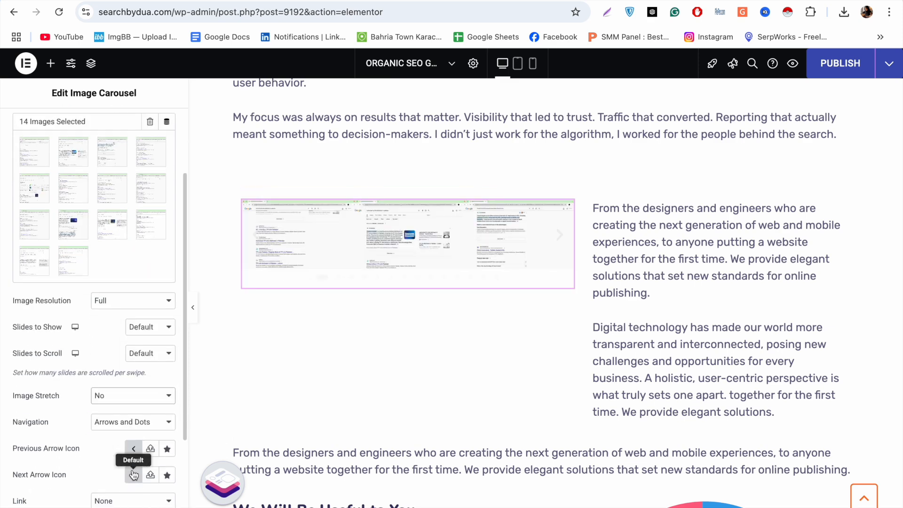
- Try a size of 73 px for the carousel's navigation arrows and reduce it to 1 px
click(563, 205)
click(91, 126)
drag(58, 271, 99, 273)
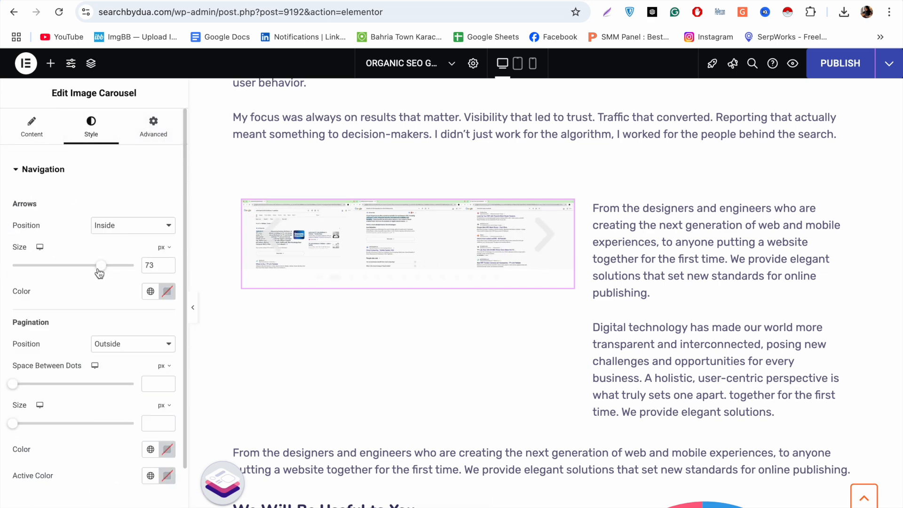
click(15, 271)
scroll(67, 368, down, 1)
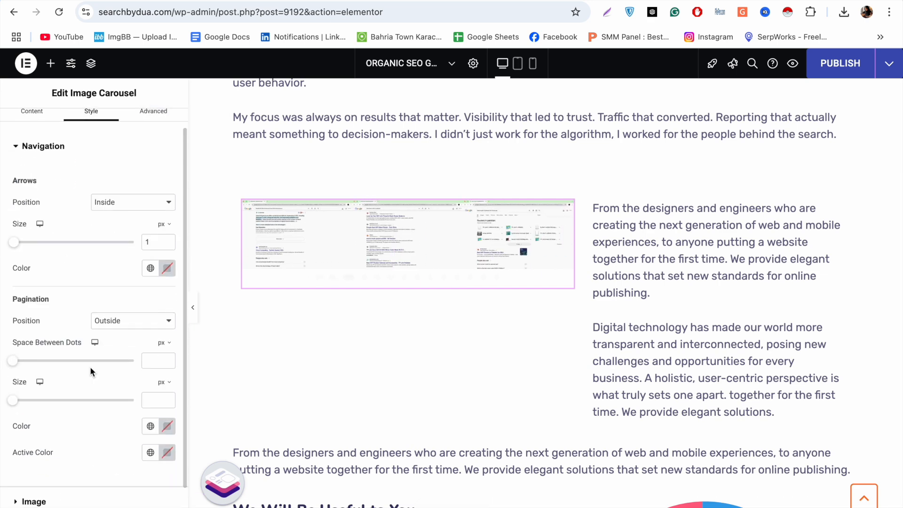
- Try a custom image spacing of 20 in the carousel and reset the spacing to Default
scroll(31, 362, down, 1)
click(29, 444)
click(148, 257)
click(148, 269)
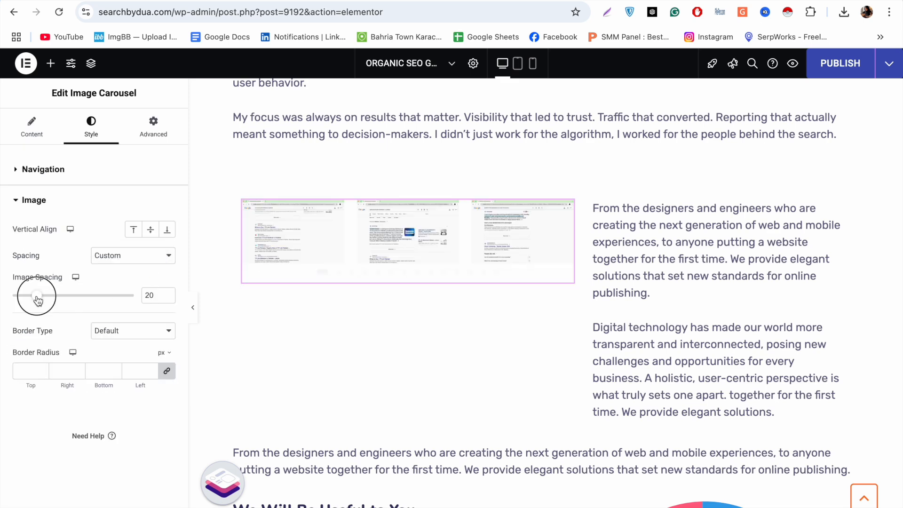
click(151, 258)
click(115, 242)
- Try a Dashed border on the carousel images and return the border type to Default
click(132, 289)
click(128, 352)
click(134, 282)
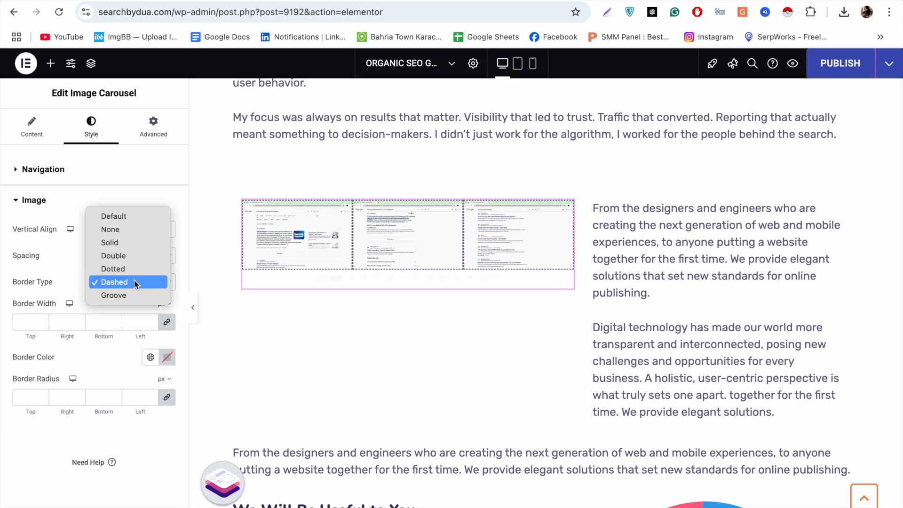
click(137, 217)
- Try a 9 px margin on all sides of the carousel and clear it
click(152, 130)
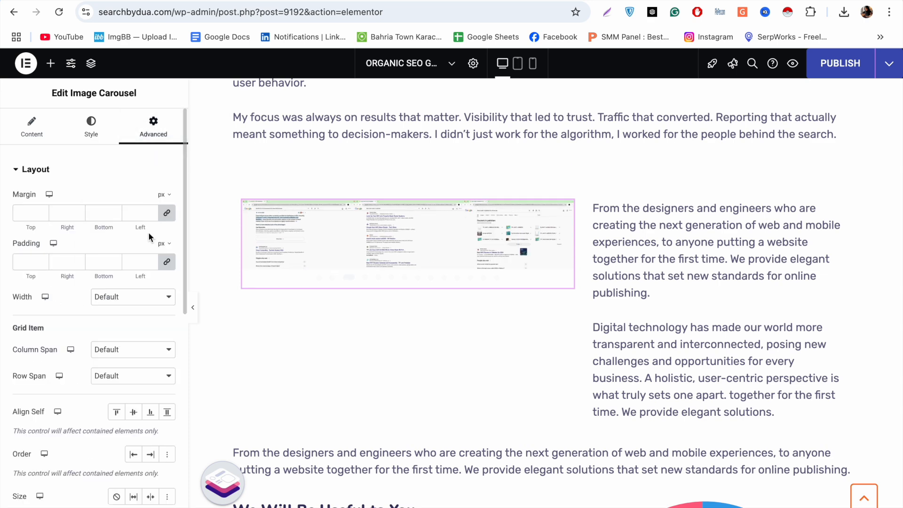
click(152, 210)
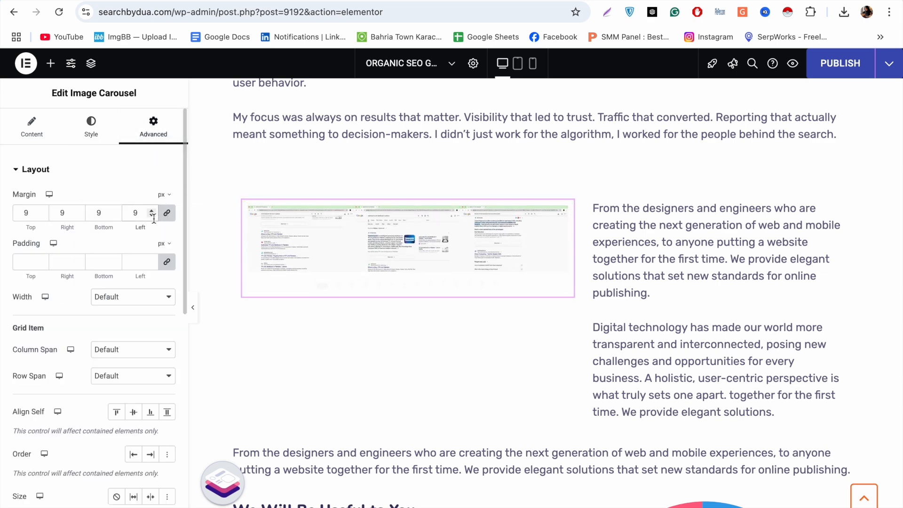
key(BackSpace)
- Set the carousel's width to Full Width (100%)
click(133, 297)
click(132, 308)
click(131, 301)
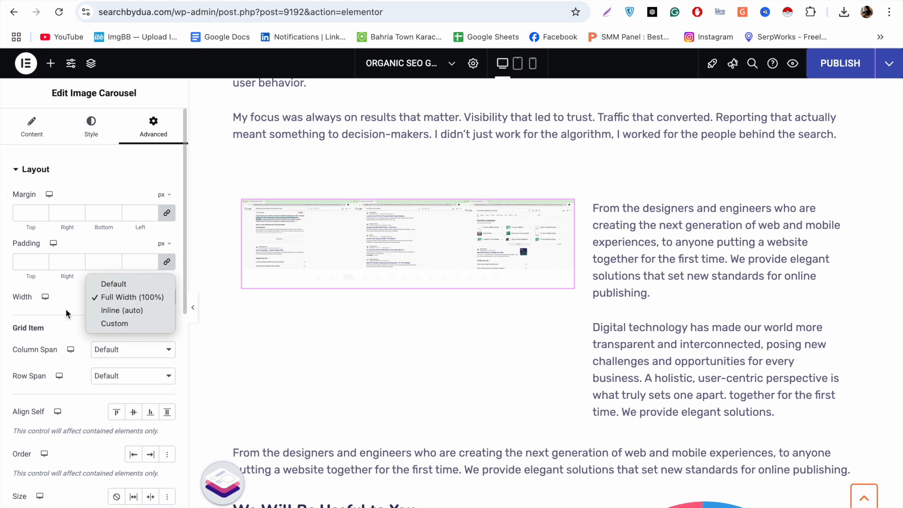
- Give the carousel a custom column span of 100 and look through the row span choices
click(115, 349)
click(109, 363)
text(10)
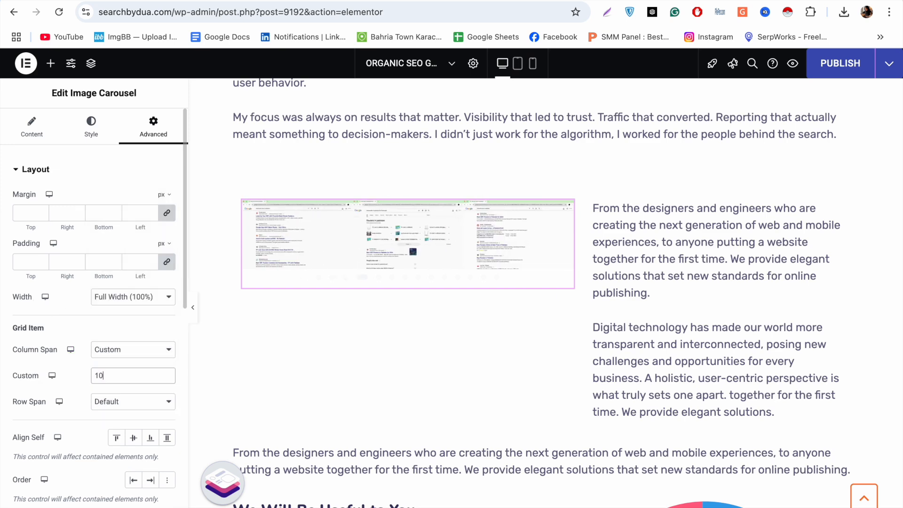
text(0)
click(103, 408)
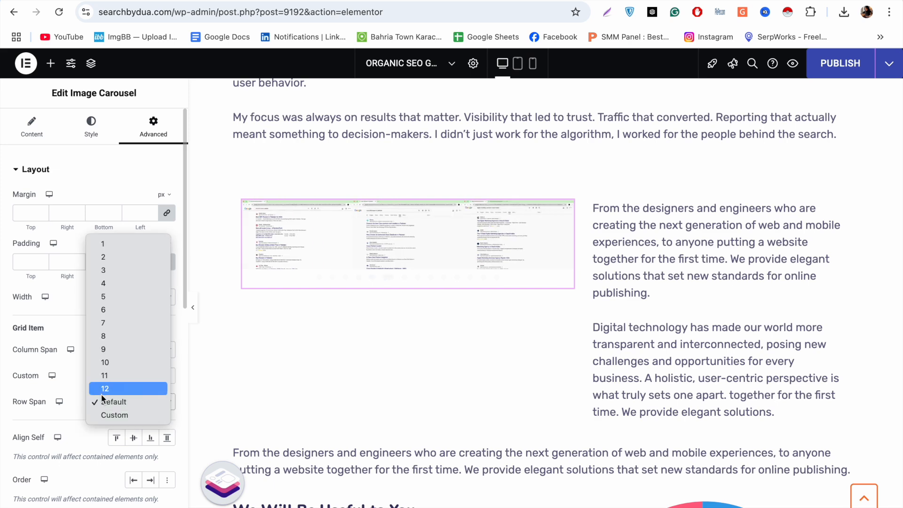
click(102, 400)
- Reset the carousel's column span to Default
scroll(121, 308, down, 8)
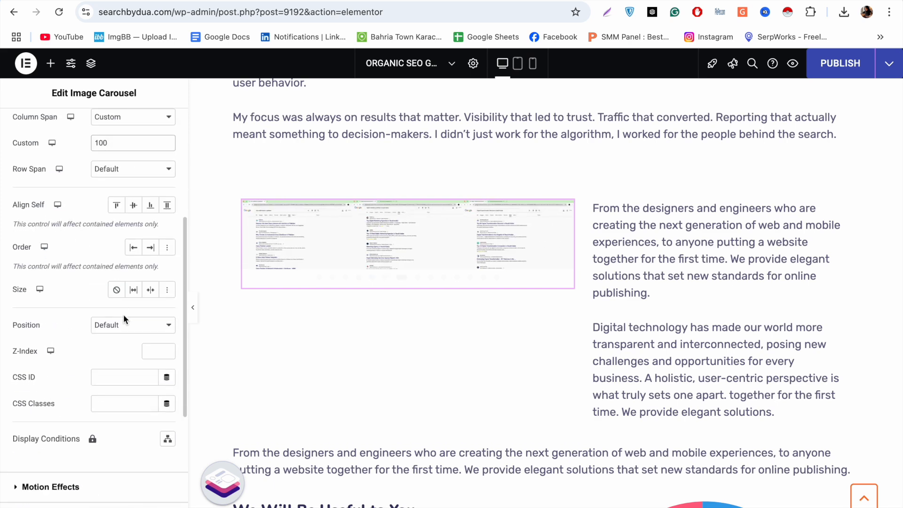
scroll(123, 314, up, 8)
click(126, 349)
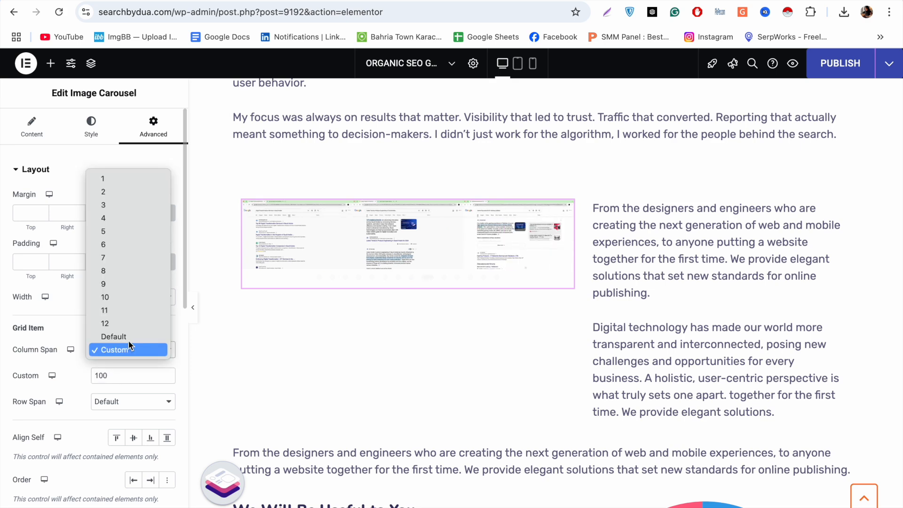
click(130, 335)
- Resize the carousel by its edge to a custom width of about 101.1%, and delete the widget
drag(574, 217, 614, 243)
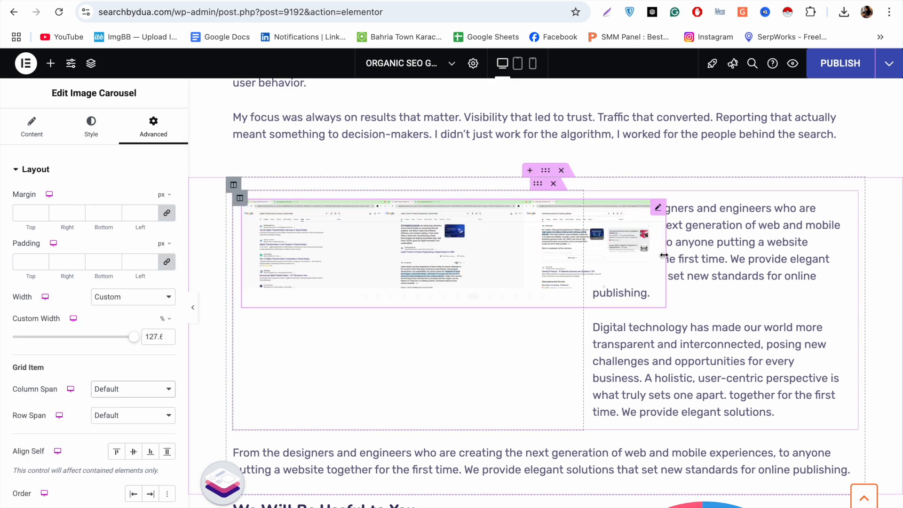
drag(577, 269, 576, 289)
right_click(573, 213)
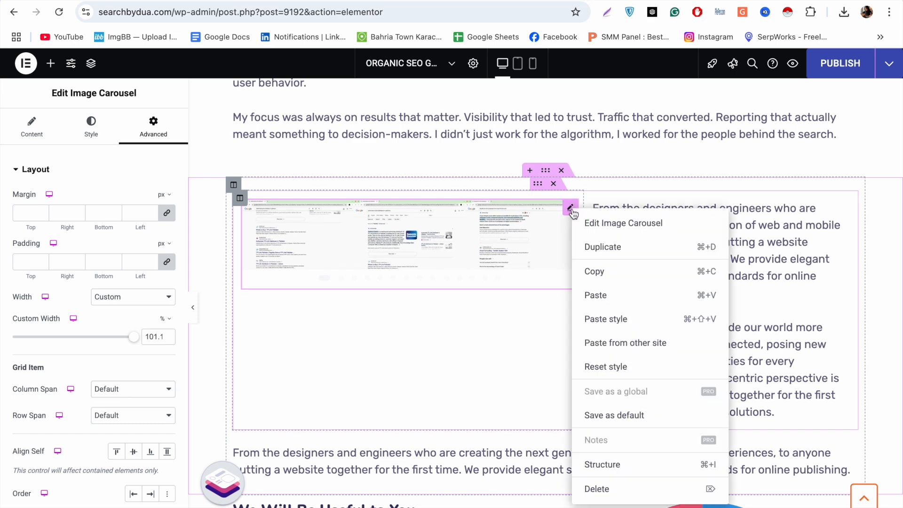
click(604, 485)
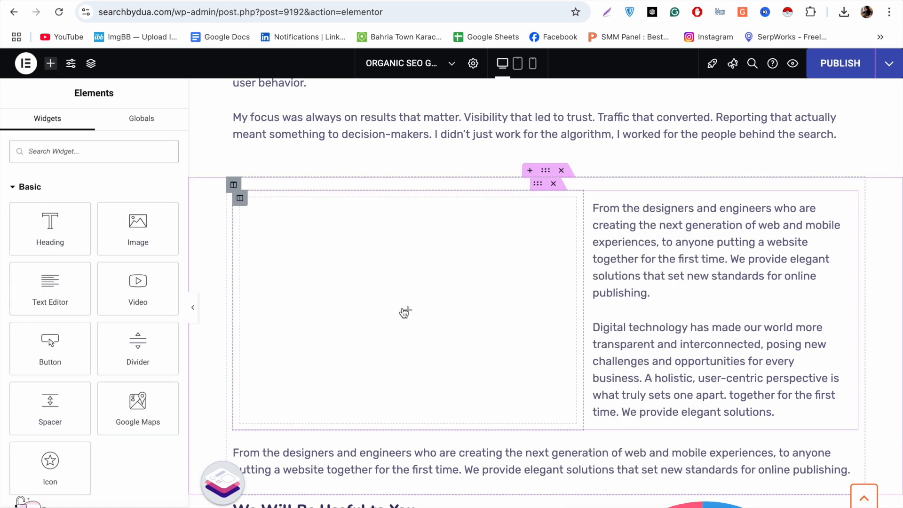
click(55, 151)
text(ima)
click(56, 253)
key(ctrl+z)
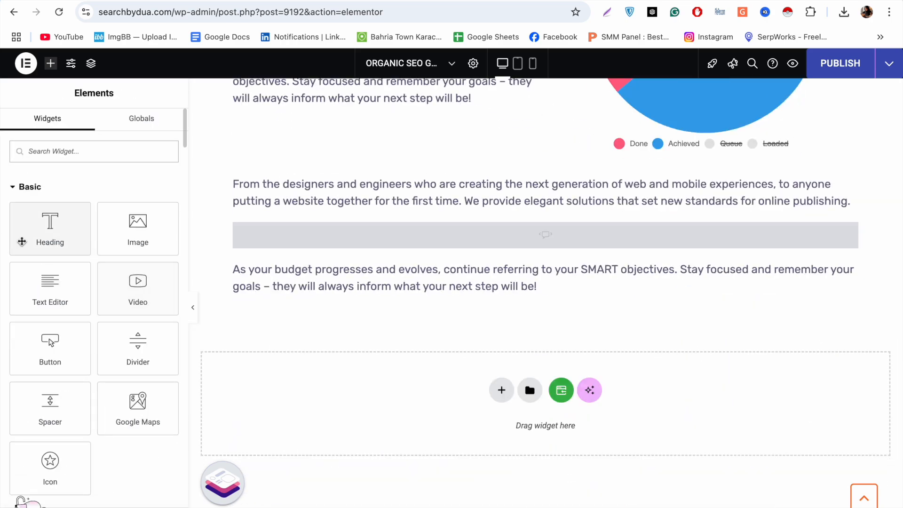
- Find the Image Carousel widget with the search "image" and place it in the empty column beside the text
text(image)
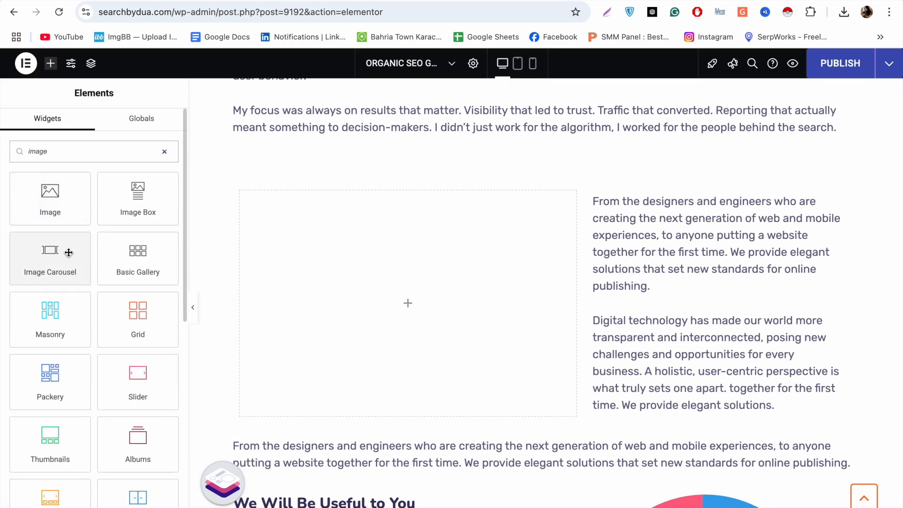
drag(86, 232, 403, 282)
- Select the 14 ranking screenshots from the media library, create a gallery from them, and insert it into the new carousel
click(41, 249)
click(193, 211)
click(284, 211)
click(374, 211)
click(283, 301)
click(393, 305)
click(465, 301)
click(468, 226)
click(566, 237)
click(581, 305)
click(645, 303)
click(645, 221)
click(203, 370)
click(828, 426)
click(204, 370)
click(828, 499)
click(849, 499)
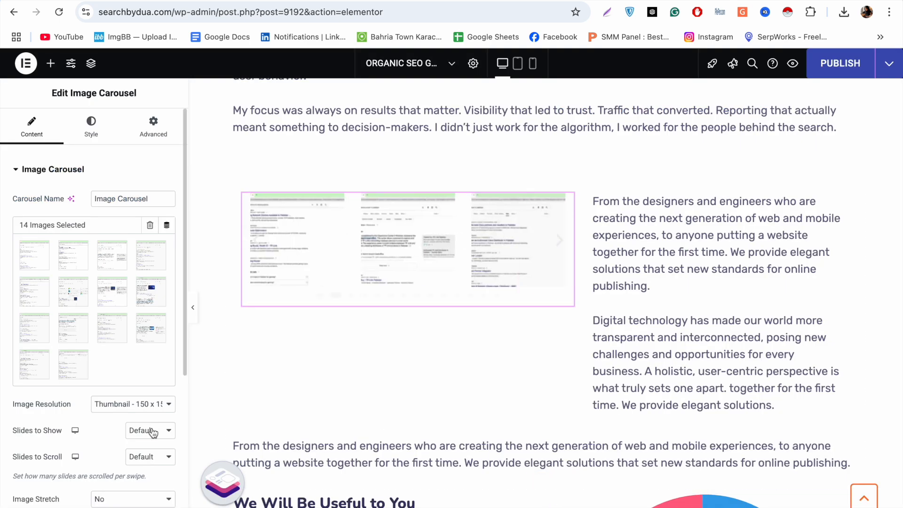
scroll(151, 430, down, 5)
scroll(150, 430, up, 6)
scroll(151, 429, down, 1)
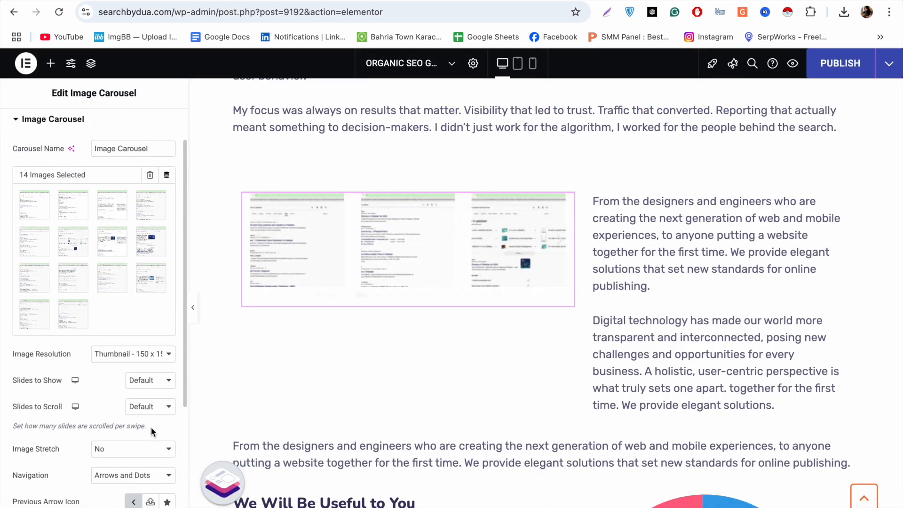
- Try different image resolutions for the carousel beside the theme text, then return it to Thumbnail - 150 x 150
click(141, 346)
click(149, 385)
click(141, 345)
click(136, 463)
click(145, 345)
click(158, 188)
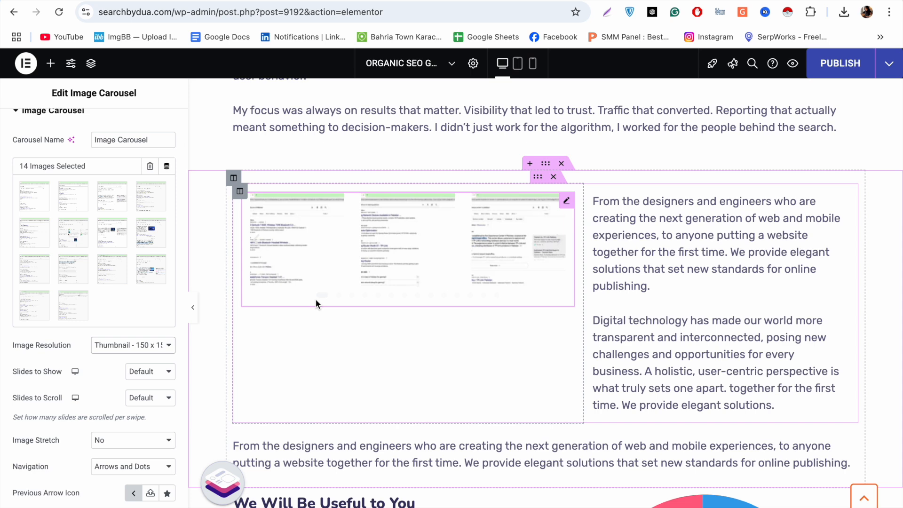
scroll(120, 384, down, 5)
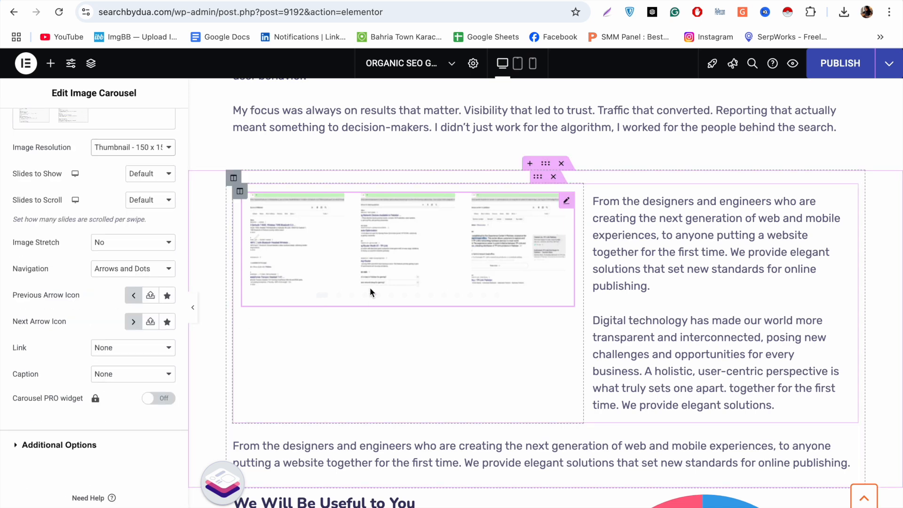
- Add an empty single-column section above the section that holds the carousel
mouse_move(538, 176)
mouse_down()
mouse_move(540, 380)
mouse_move(528, 221)
mouse_move(534, 161)
mouse_move(536, 176)
mouse_up()
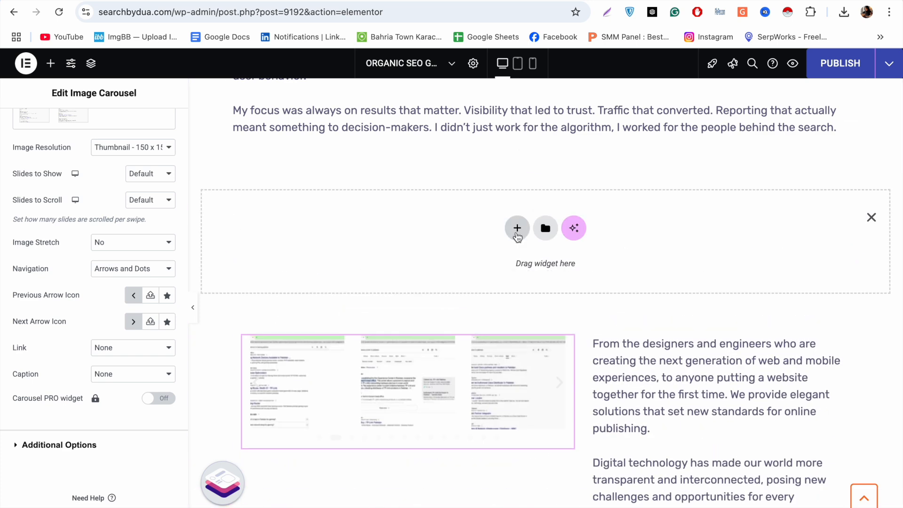
click(517, 229)
click(560, 280)
- Try to move the existing carousel out of its column into the new section above
click(399, 269)
drag(399, 269, 521, 252)
drag(850, 259, 542, 318)
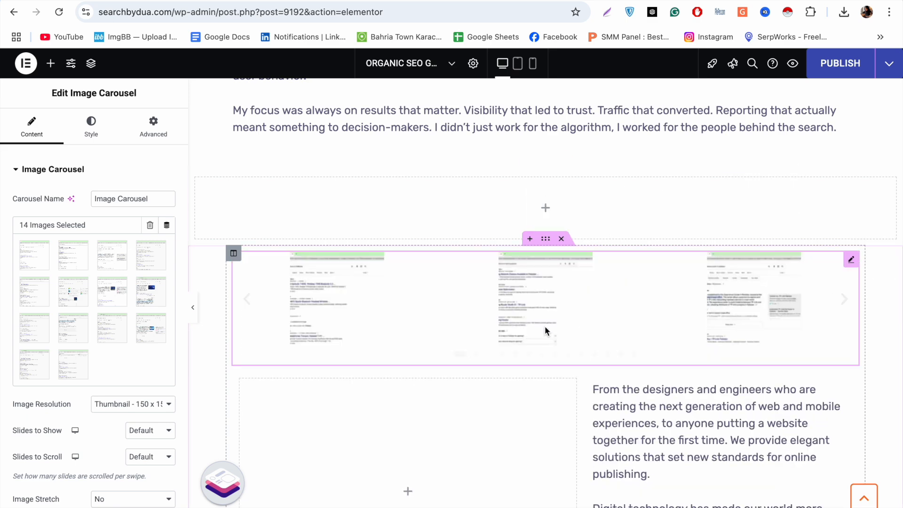
- Find the Image Carousel widget with the search "imag" and place it in the new empty section
click(51, 63)
text(imag)
drag(48, 272, 461, 196)
- Pick the 14 ranking screenshots from the media library, create a gallery, and insert it into the carousel of the new section
click(33, 254)
click(284, 212)
click(374, 212)
click(375, 302)
click(465, 302)
click(556, 211)
click(646, 302)
click(645, 212)
click(285, 302)
click(276, 409)
click(194, 392)
click(195, 302)
click(828, 498)
click(840, 495)
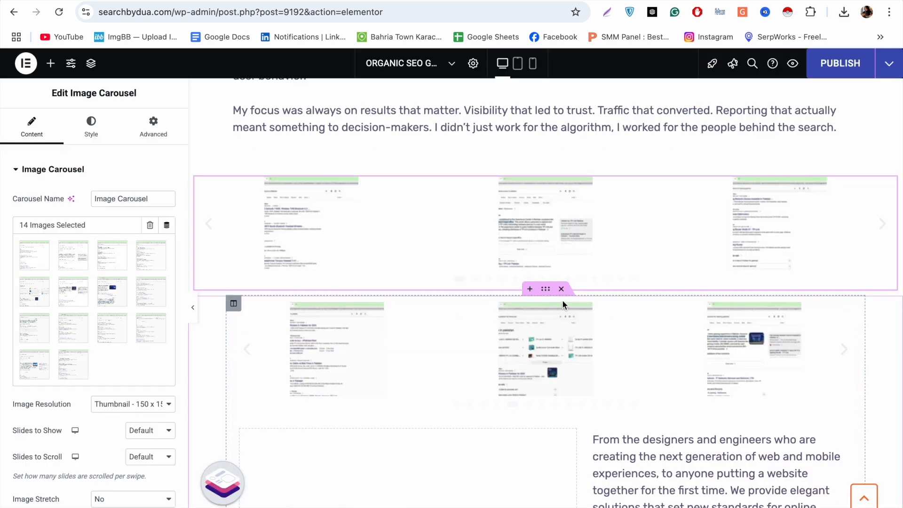
- Delete the old carousel located above the empty column and theme text
right_click(852, 313)
key(Delete)
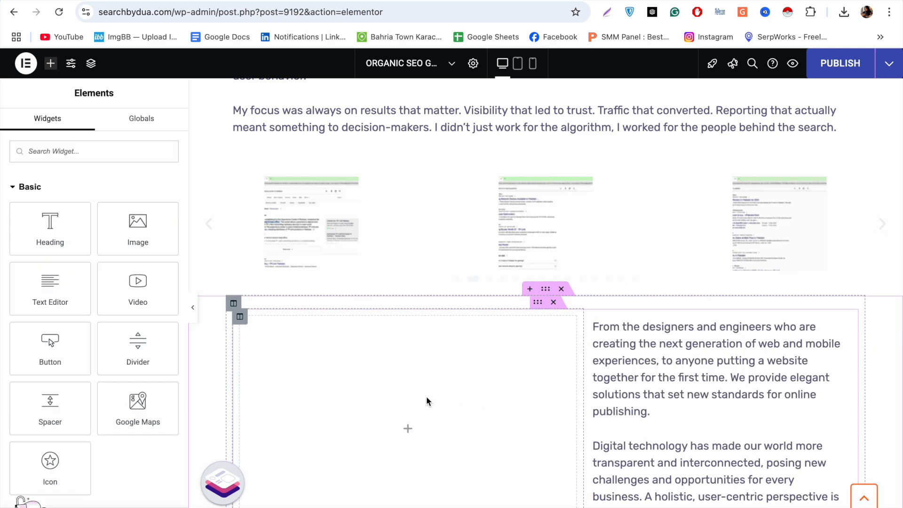
- Set the remaining carousel's image resolution to Full and move its slides forward
click(887, 185)
click(113, 328)
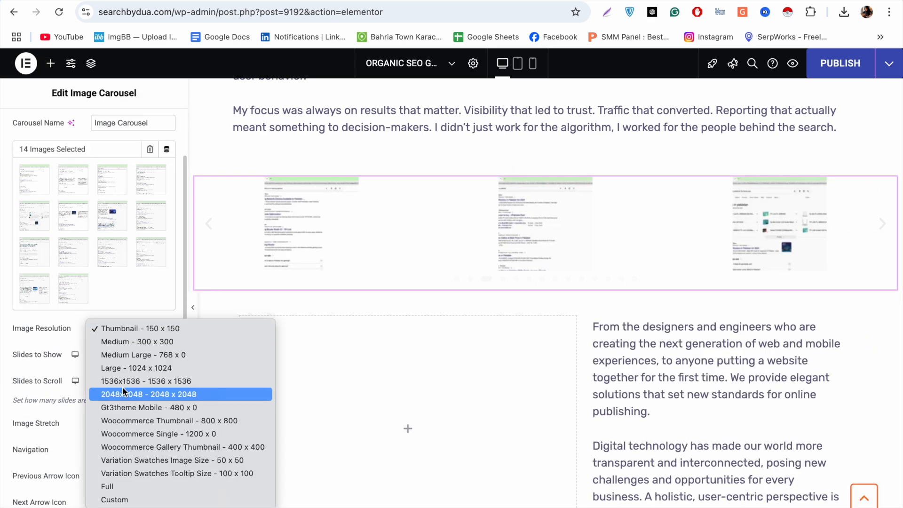
click(126, 368)
click(137, 328)
click(136, 446)
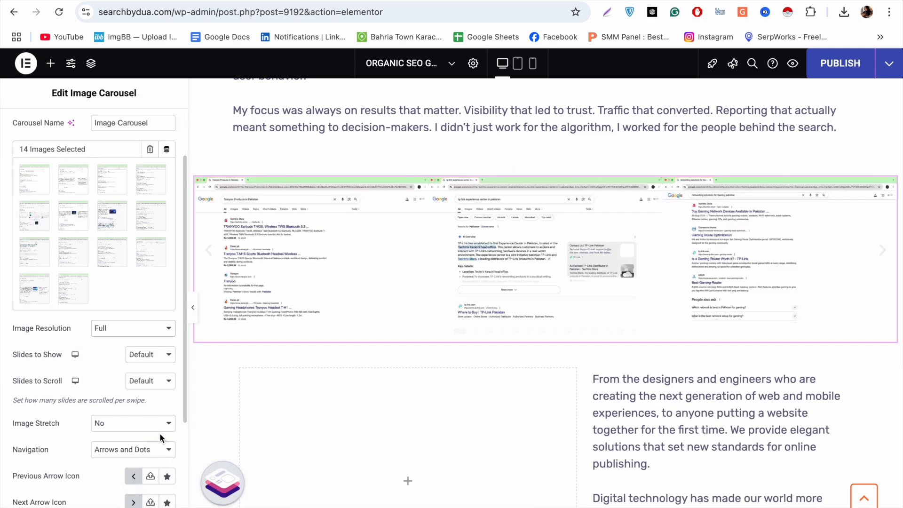
click(882, 254)
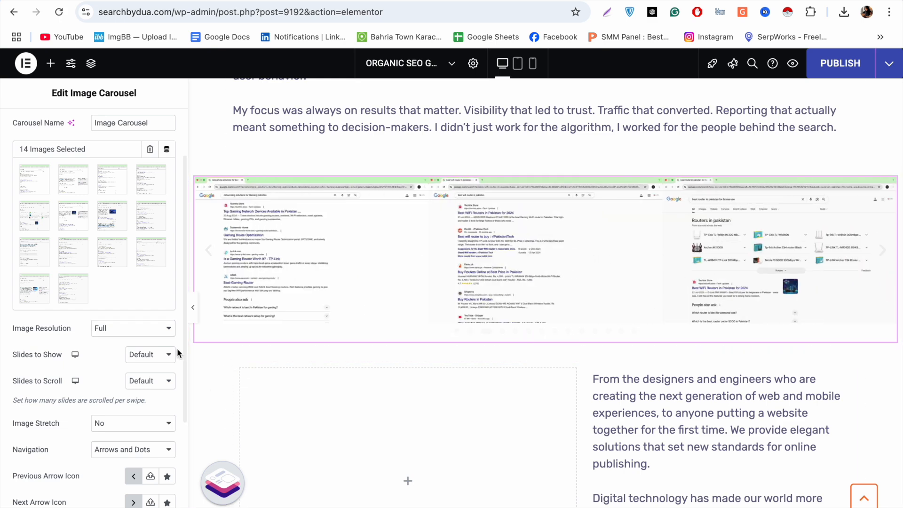
- Try deleting the empty column beside the theme text, and undo the deletion
scroll(125, 363, down, 3)
scroll(316, 417, down, 2)
right_click(541, 329)
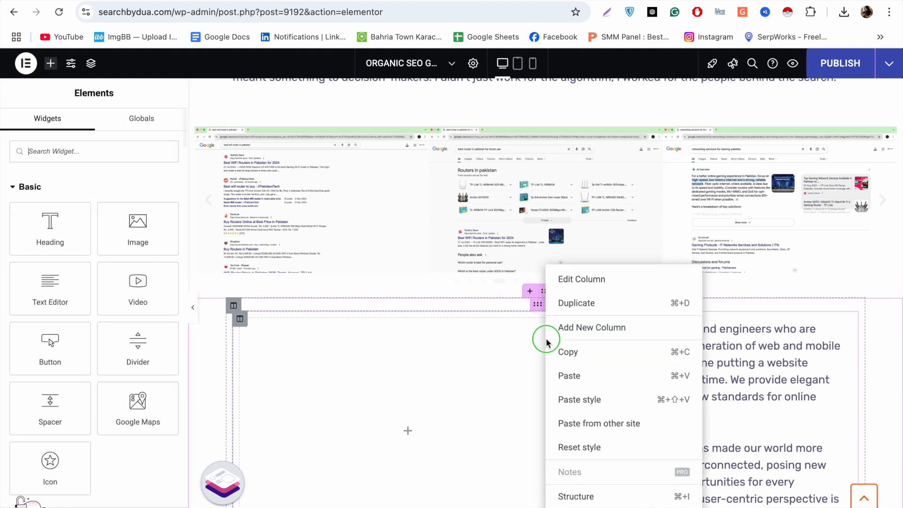
click(599, 423)
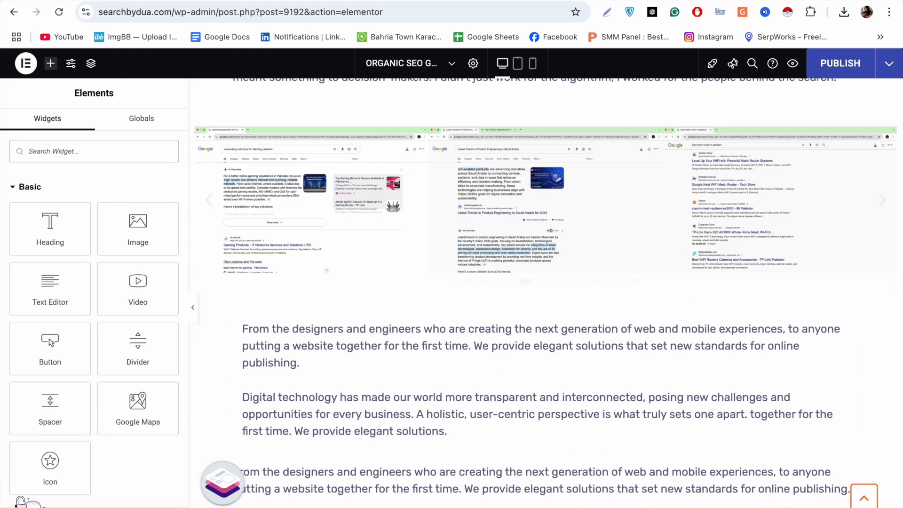
scroll(540, 407, up, 3)
scroll(623, 285, up, 2)
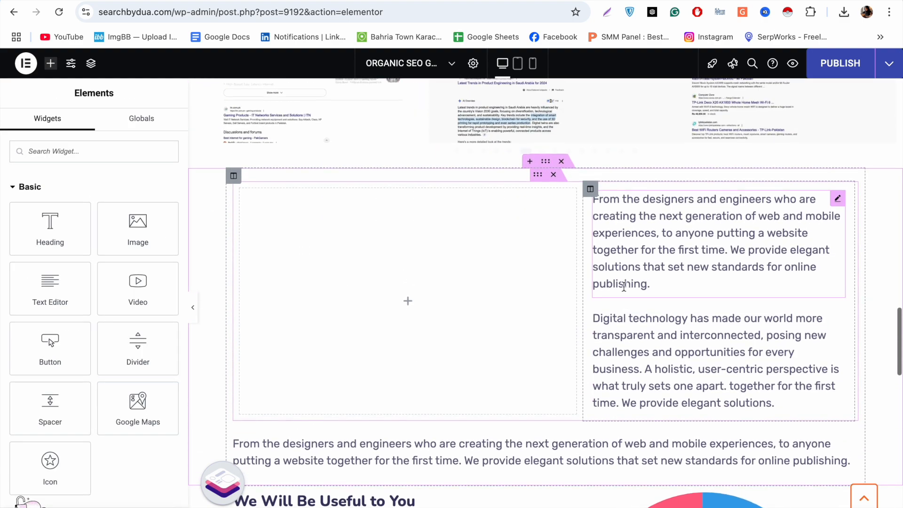
- Delete the inner section containing the empty column and the two theme paragraphs
scroll(625, 287, up, 3)
click(553, 298)
- Replace the theme paragraph below the carousel with the "These Rankings Tell a Bigger Story" section copied from ChatGPT
click(646, 311)
key(ctrl+Tab)
scroll(343, 311, down, 8)
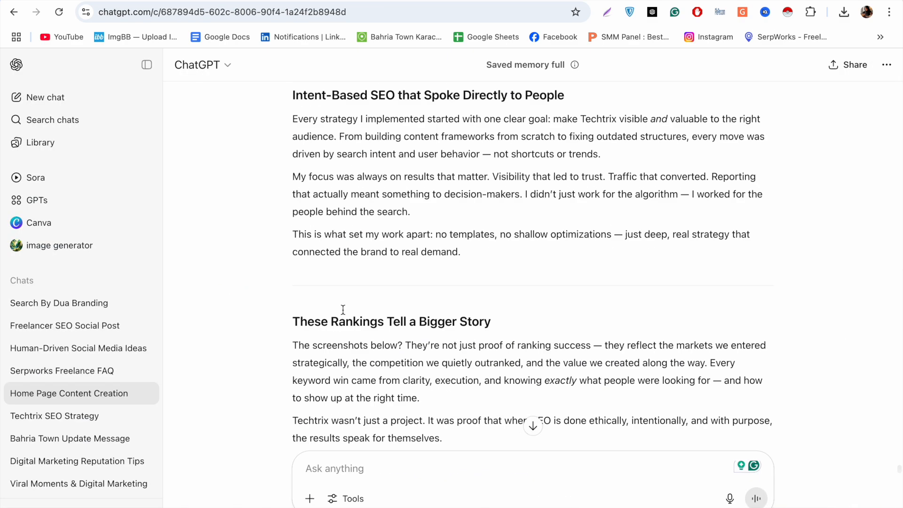
drag(293, 266, 473, 433)
key(super+c)
key(ctrl+shift+Tab)
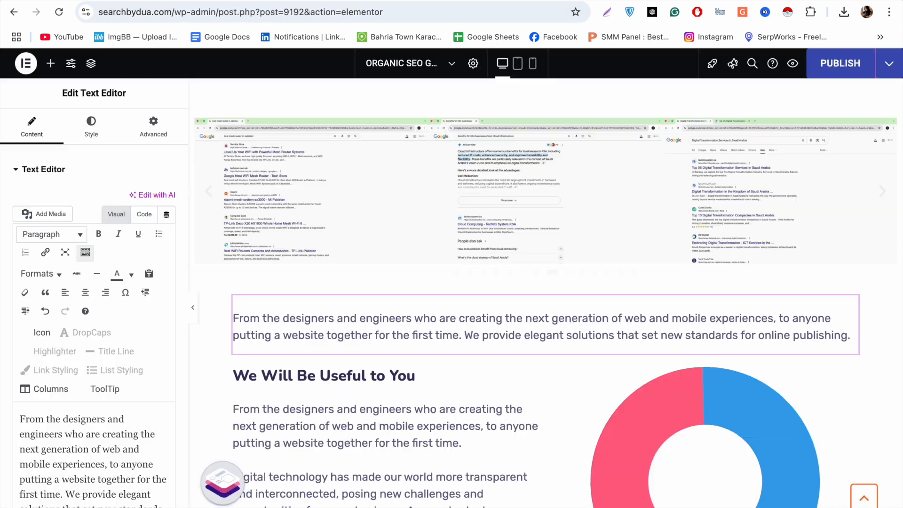
click(66, 460)
key(super+a)
key(super+v)
- Replace the dashes after "ranking success" and "looking for" in the rankings text with commas
scroll(66, 461, up, 10)
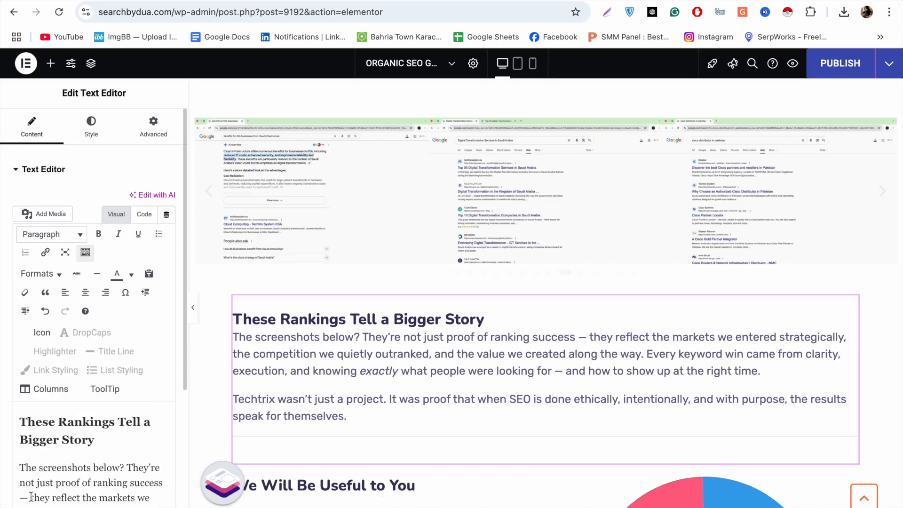
click(30, 497)
key(BackSpace)
key(BackSpace)
key(BackSpace)
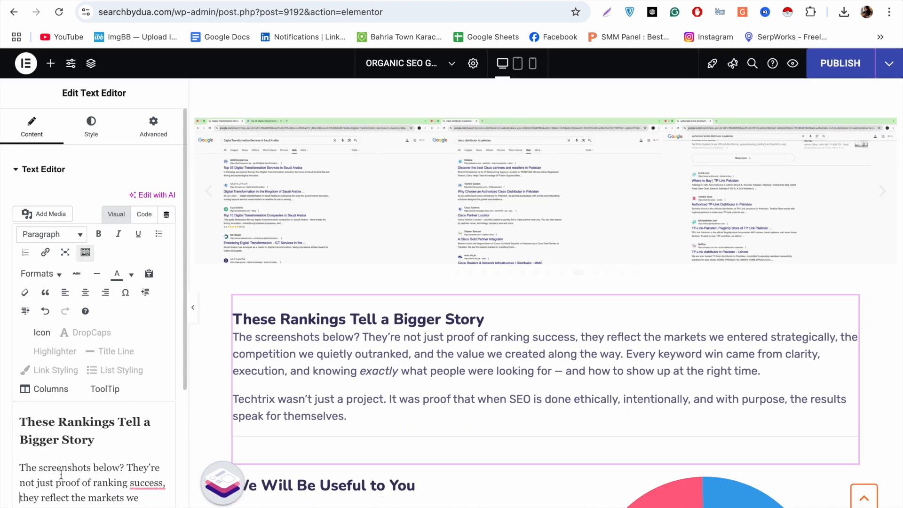
scroll(61, 474, down, 3)
key(BackSpace)
key(BackSpace)
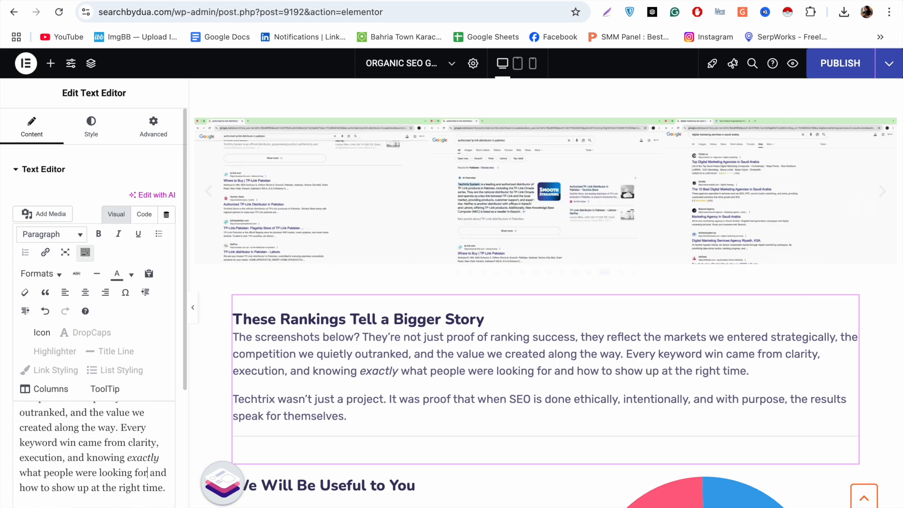
- Change "below" to "above" in the opening question of the rankings text
scroll(64, 439, up, 4)
double_click(64, 439)
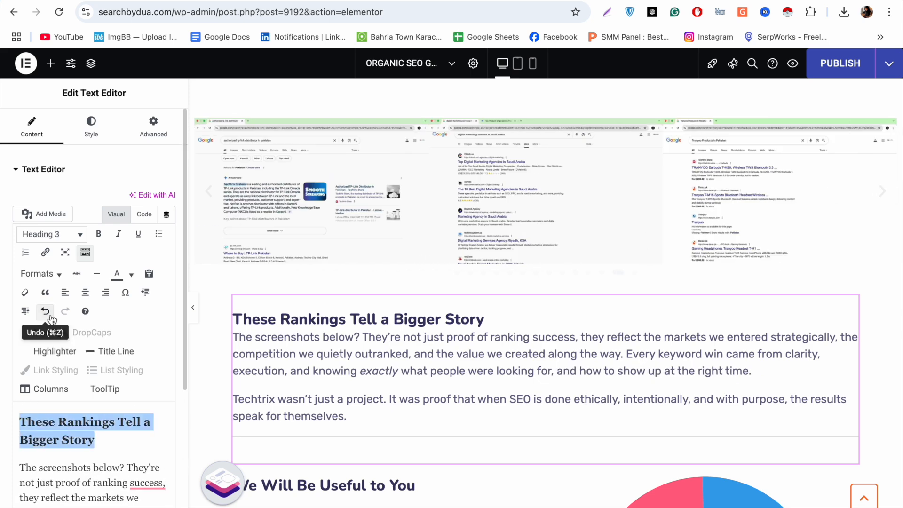
click(153, 440)
double_click(96, 466)
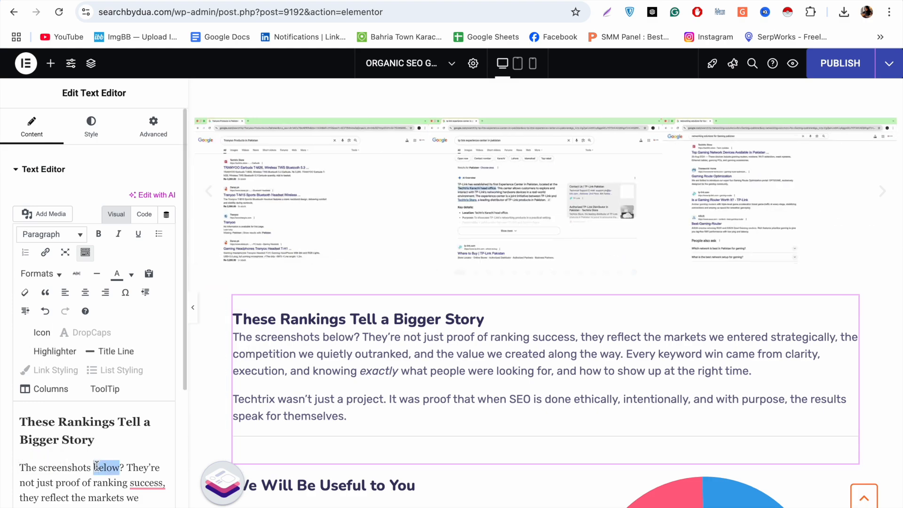
- Delete the "We Will Be Useful to You" section with the ring chart
scroll(263, 415, up, 5)
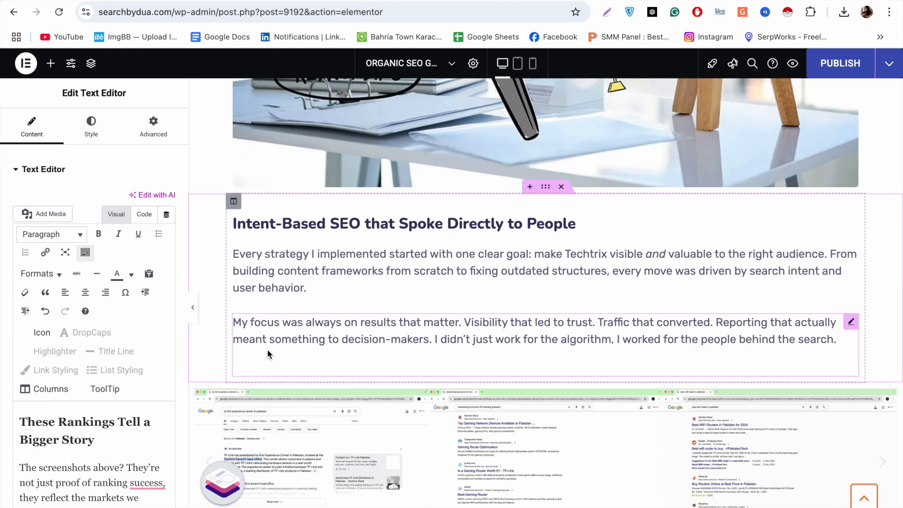
scroll(267, 348, down, 10)
scroll(566, 274, up, 5)
click(561, 265)
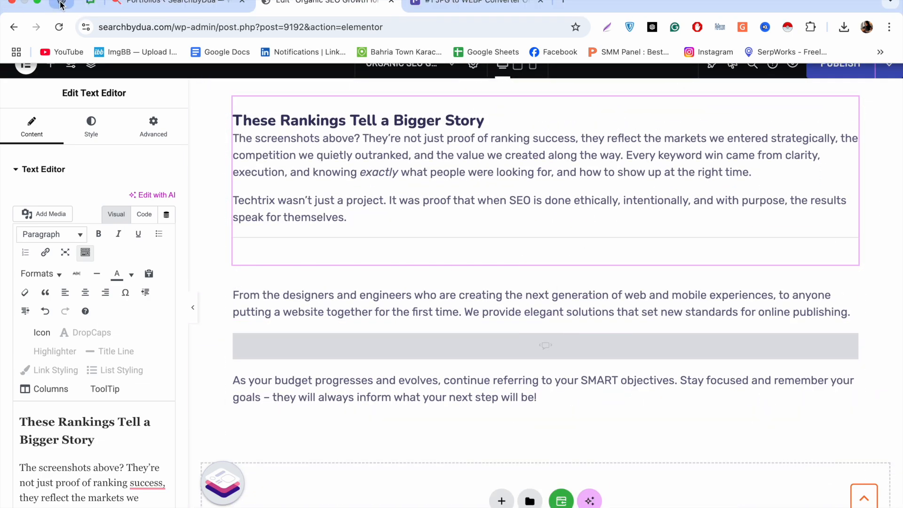
- Replace the closing budget paragraph with ChatGPT's "Curious how I made it happen" contact lines, using a comma instead of the dash
click(61, 6)
click(290, 275)
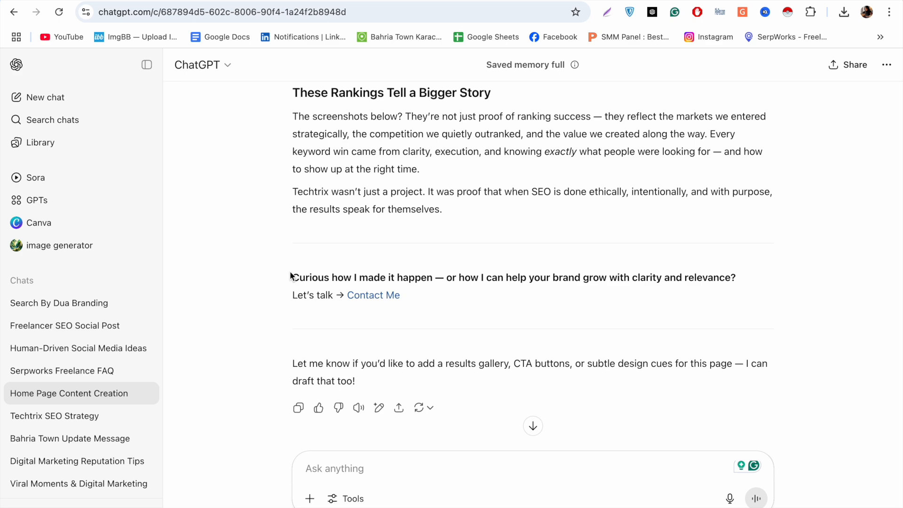
drag(292, 278, 433, 314)
key(super+c)
click(324, 3)
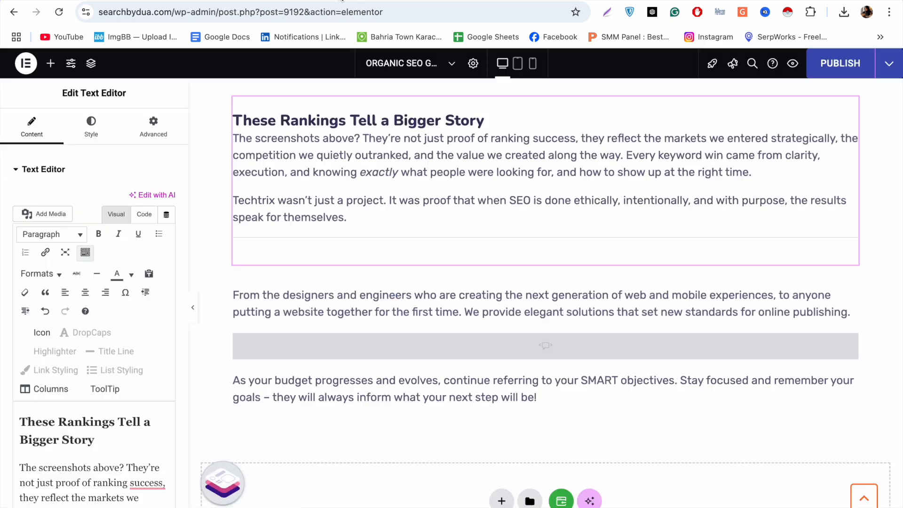
click(491, 379)
click(65, 454)
key(super+a)
key(super+v)
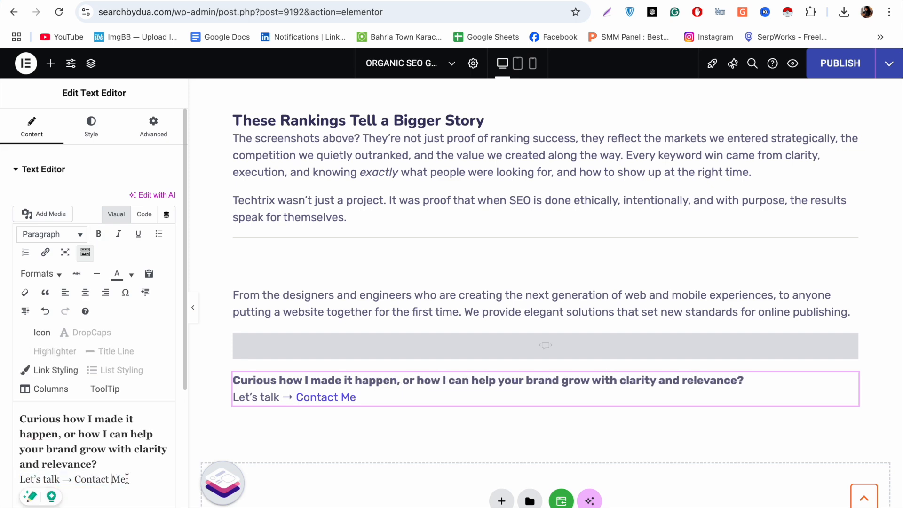
- Try the Highlighter on the "Contact Me" text with its default settings
click(89, 352)
click(511, 345)
click(54, 351)
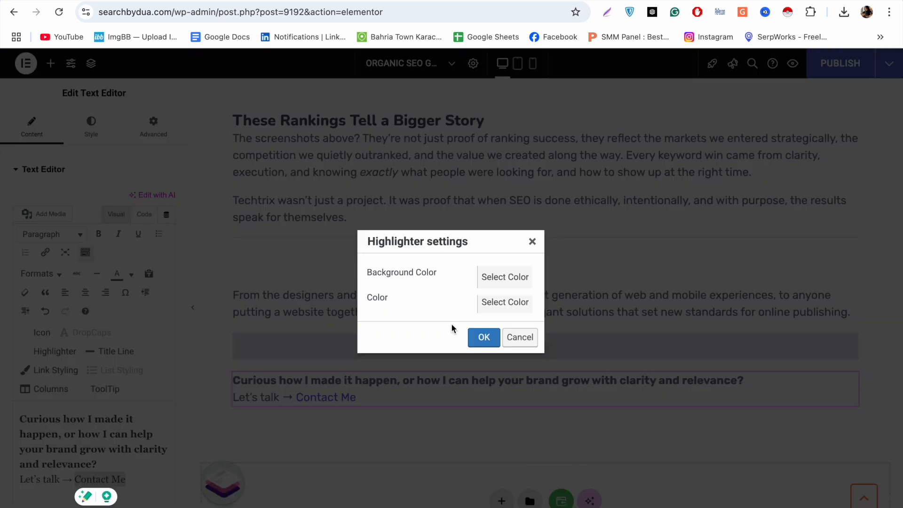
click(483, 336)
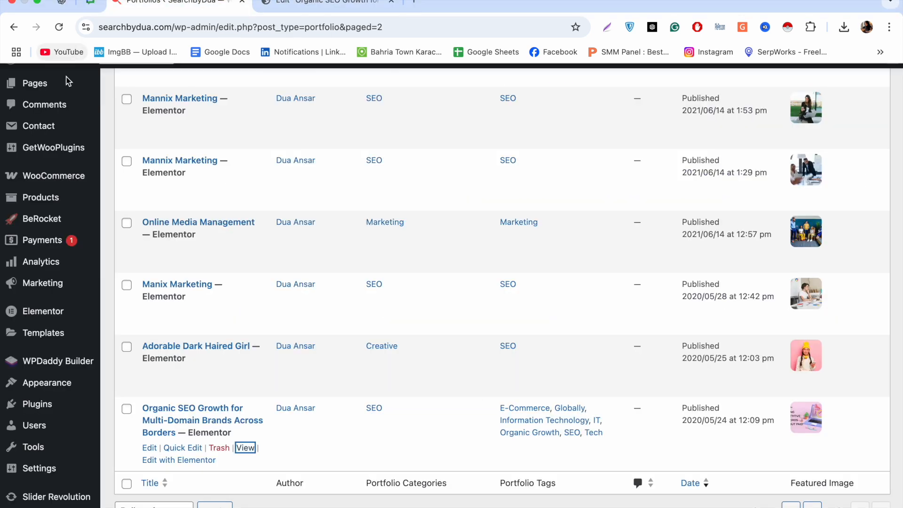
- Link "Contact Me" to the website's contact-us page, using the address taken from the live site
scroll(237, 445, up, 10)
click(45, 77)
click(682, 113)
click(363, 13)
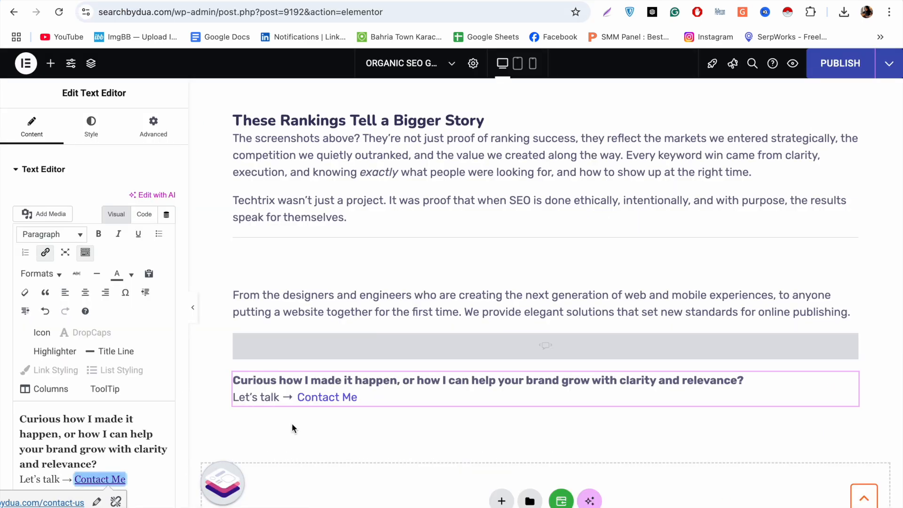
- Delete the leftover "From the designers and engineers" paragraph between the rankings text and the contact lines
scroll(292, 422, down, 3)
scroll(292, 423, up, 4)
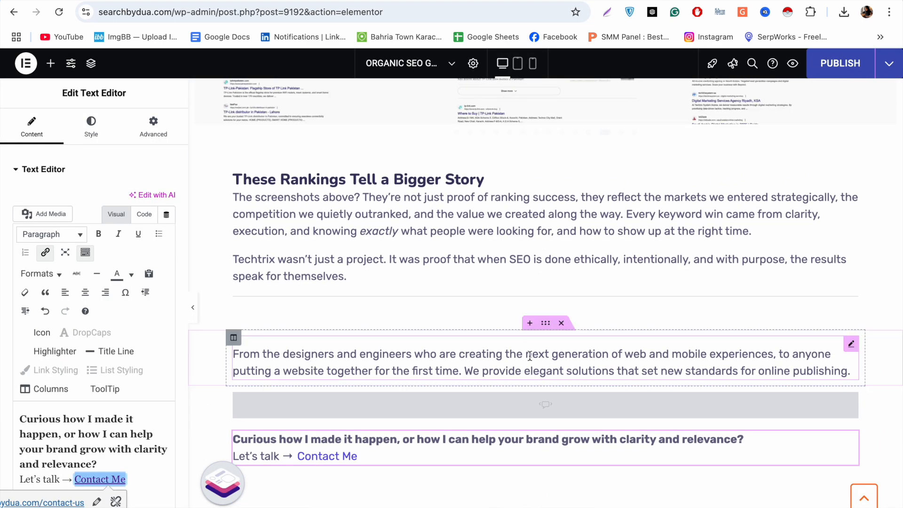
right_click(862, 343)
key(Delete)
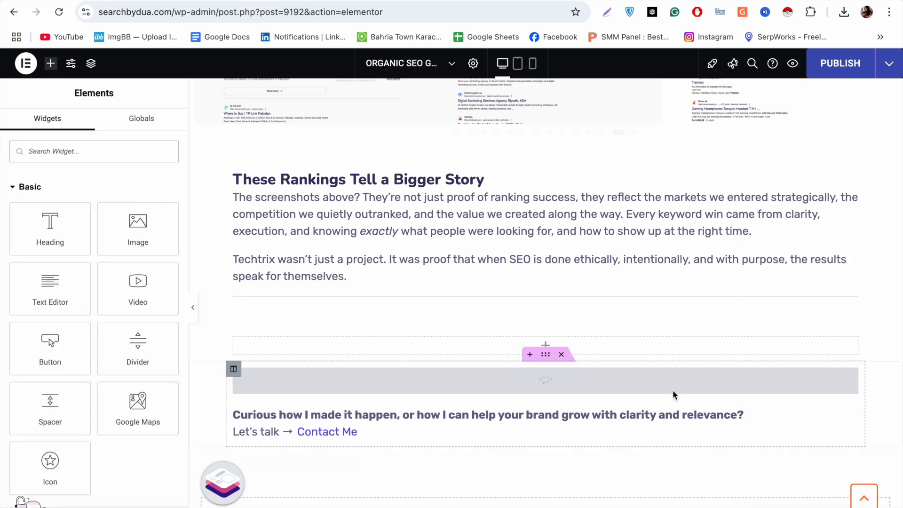
- Remove the horizontal line at the end of the "These Rankings Tell a Bigger Story" text
click(622, 380)
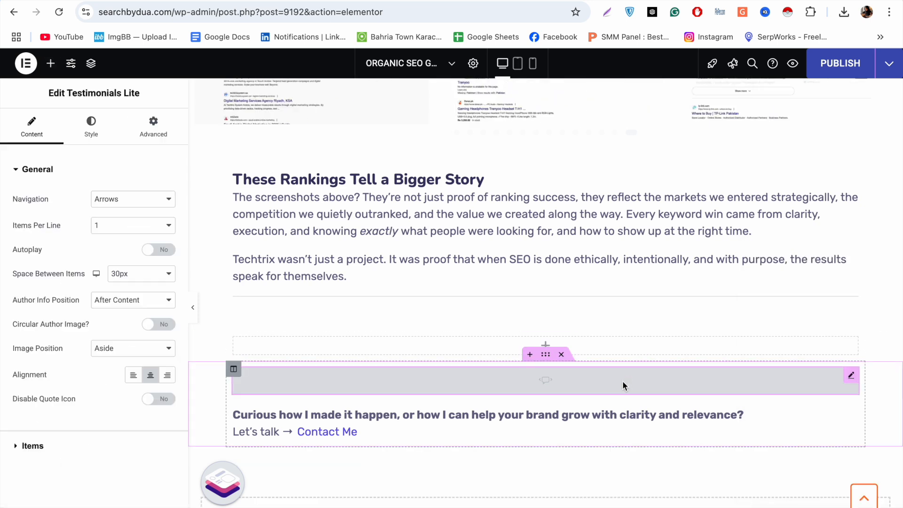
click(479, 301)
scroll(103, 470, down, 4)
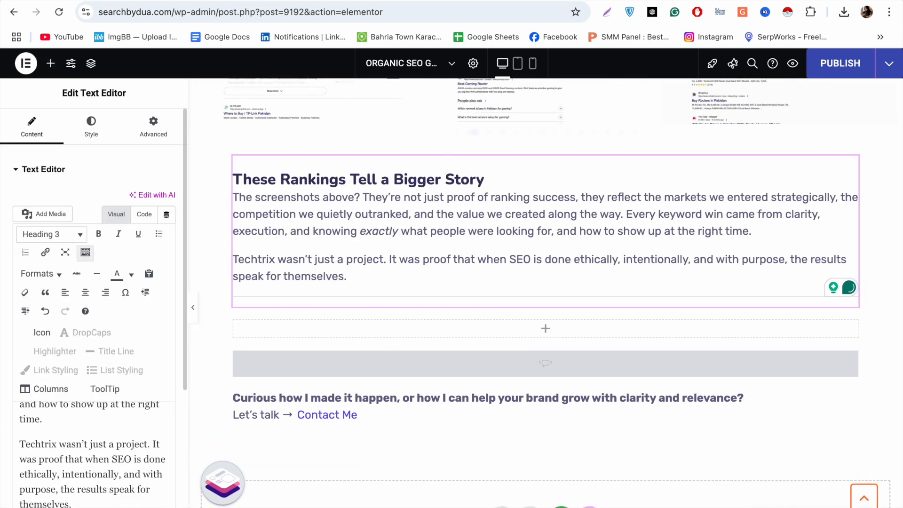
click(103, 488)
key(BackSpace)
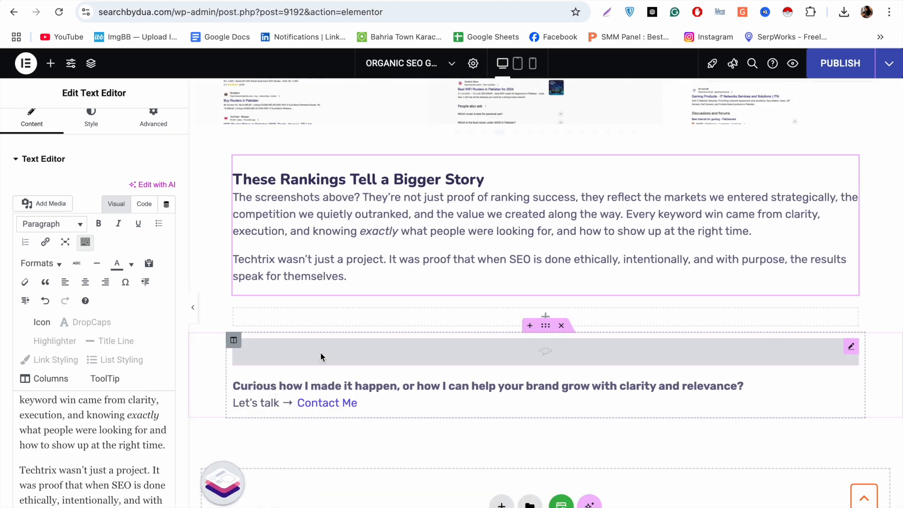
- Preview the portfolio page and examine its texts, images, project details and ranking carousel from start to end
scroll(320, 352, up, 15)
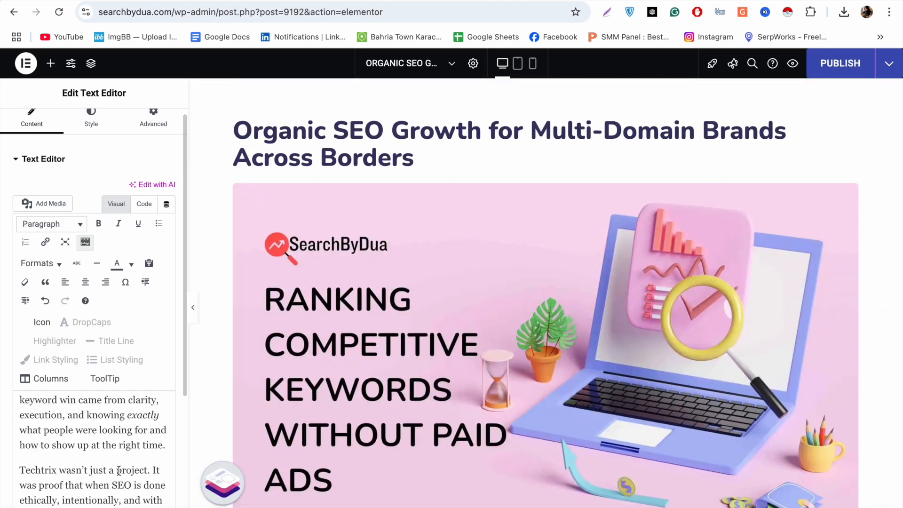
click(792, 63)
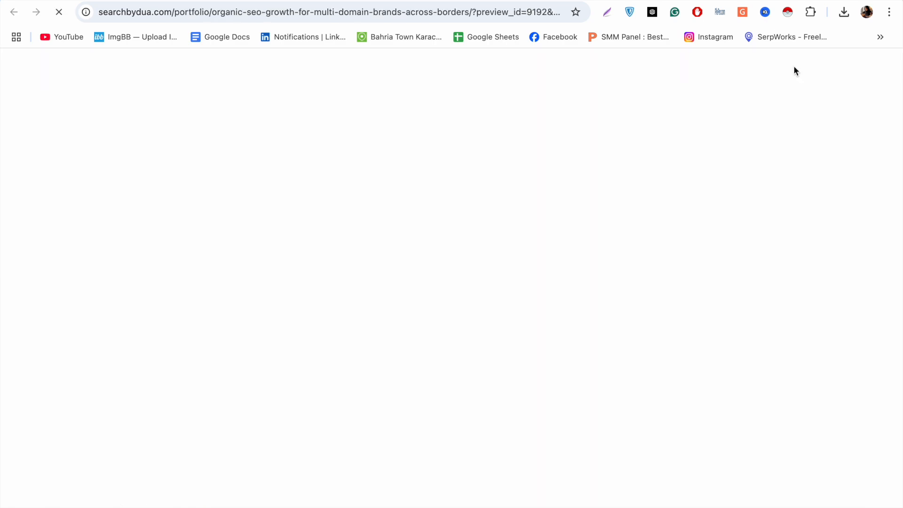
scroll(737, 221, down, 6)
scroll(737, 222, down, 20)
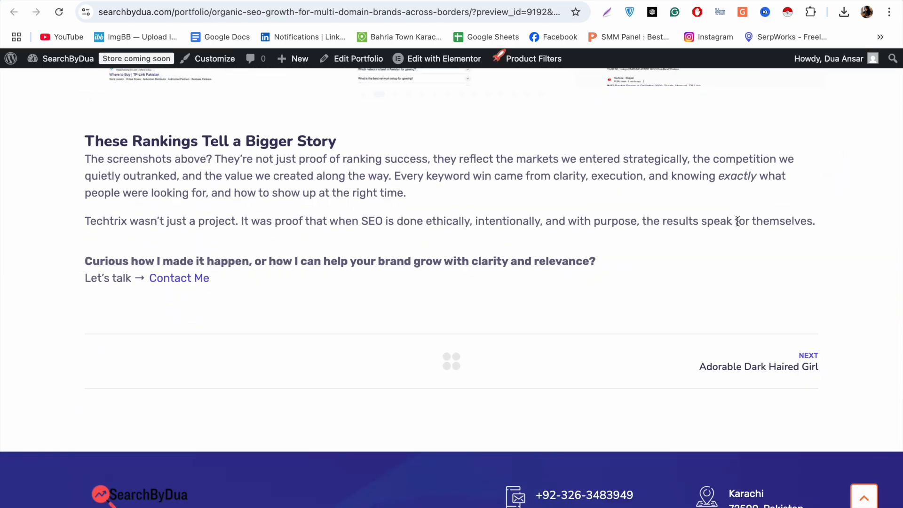
scroll(738, 221, up, 15)
scroll(737, 222, up, 18)
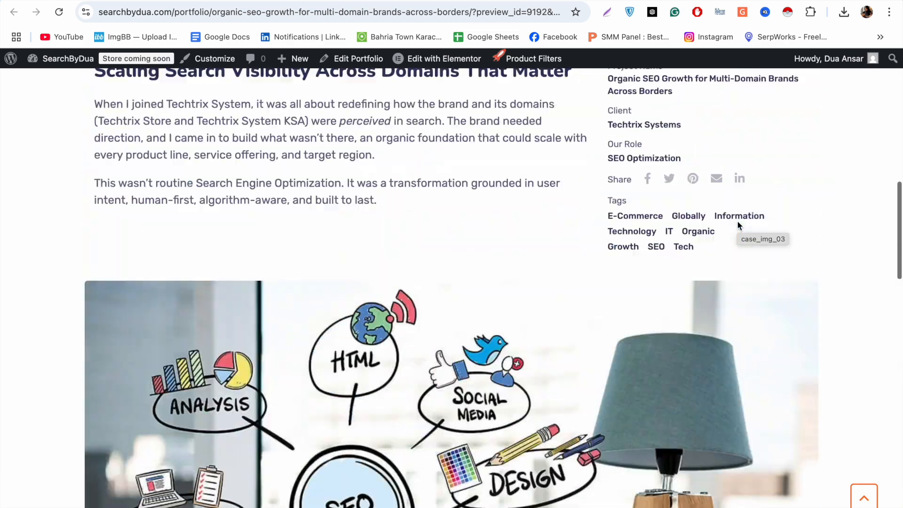
scroll(737, 222, down, 20)
scroll(738, 222, up, 20)
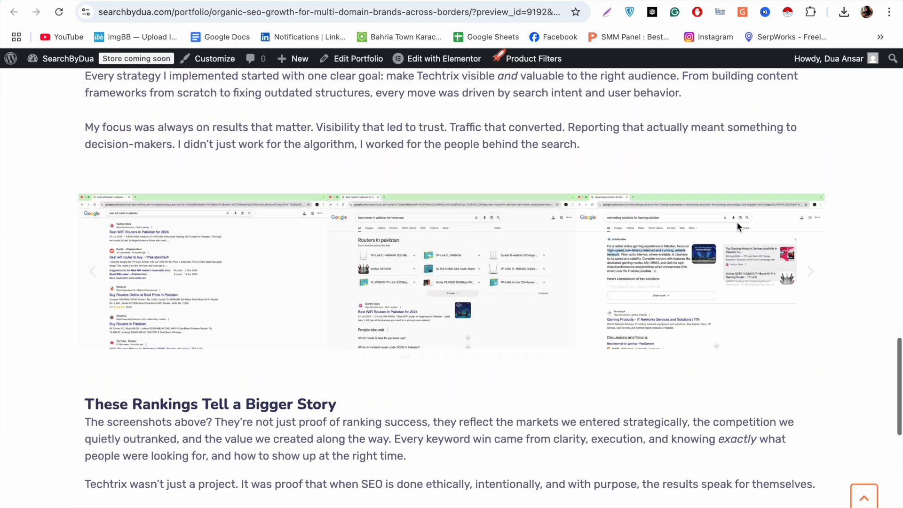